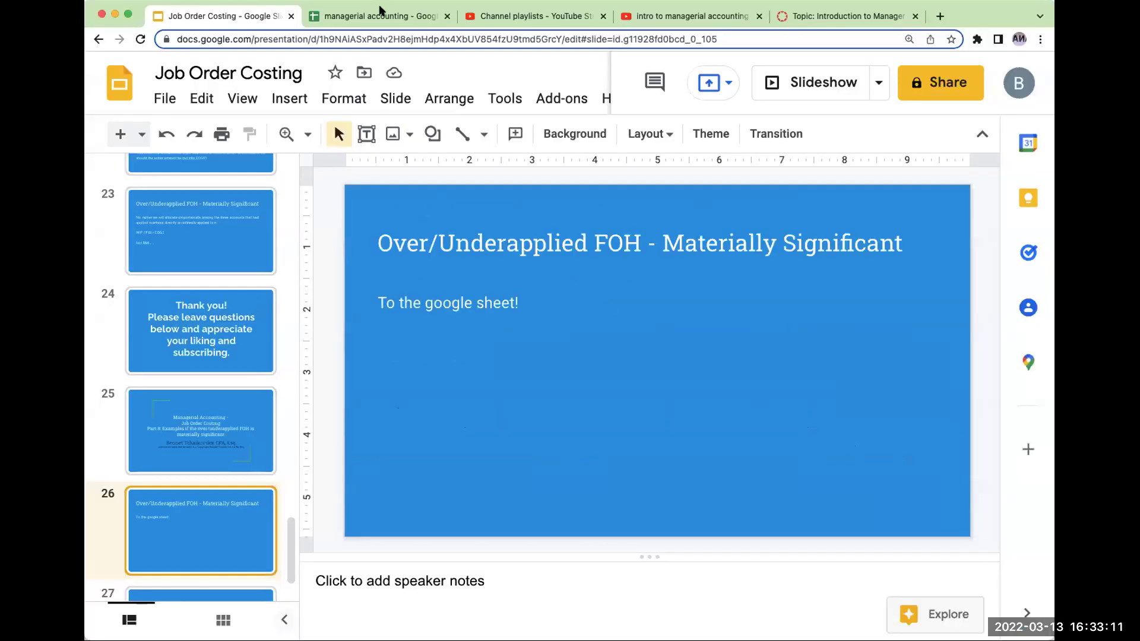
Go to the 'materially significant' sheet in the managerial accounting spreadsheet
click(380, 16)
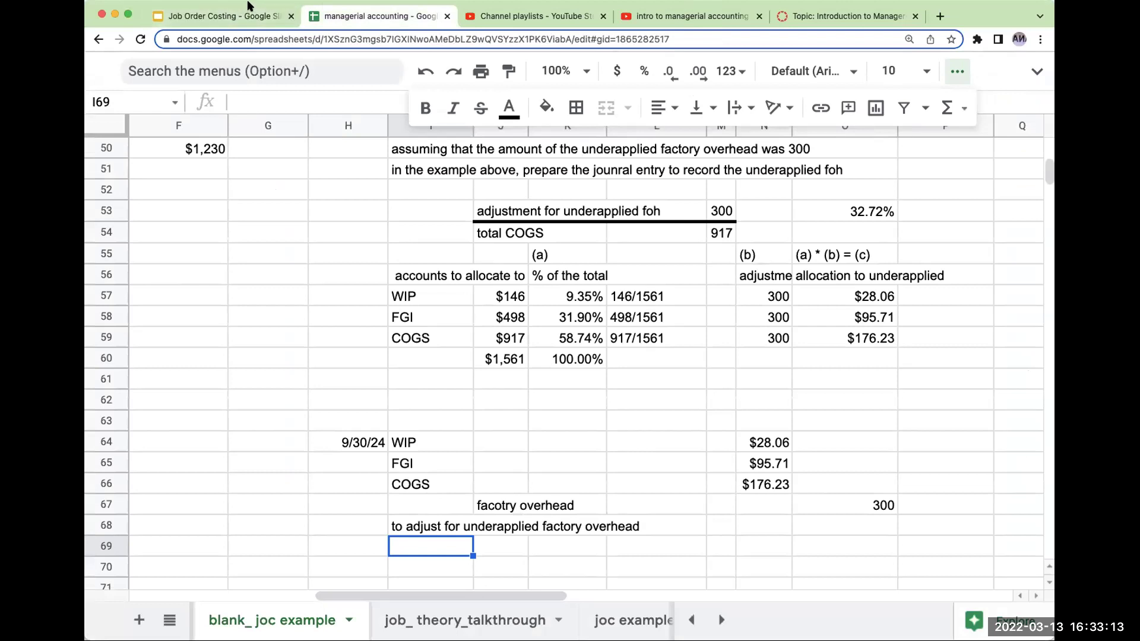
click(691, 620)
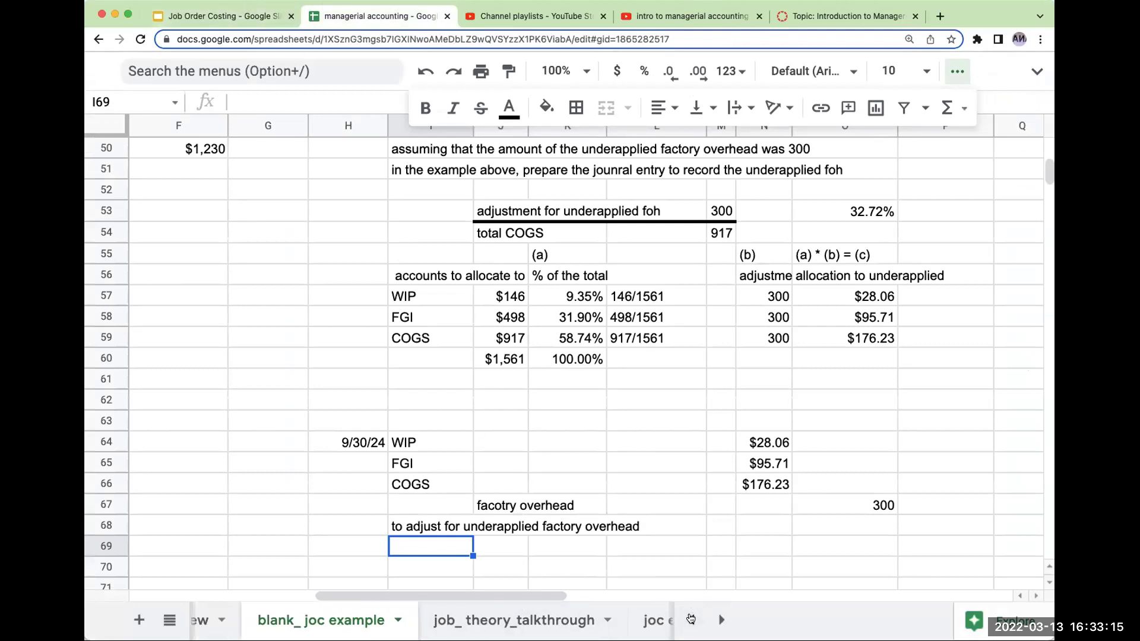
click(559, 620)
key(alt+Down)
key(alt+Down)
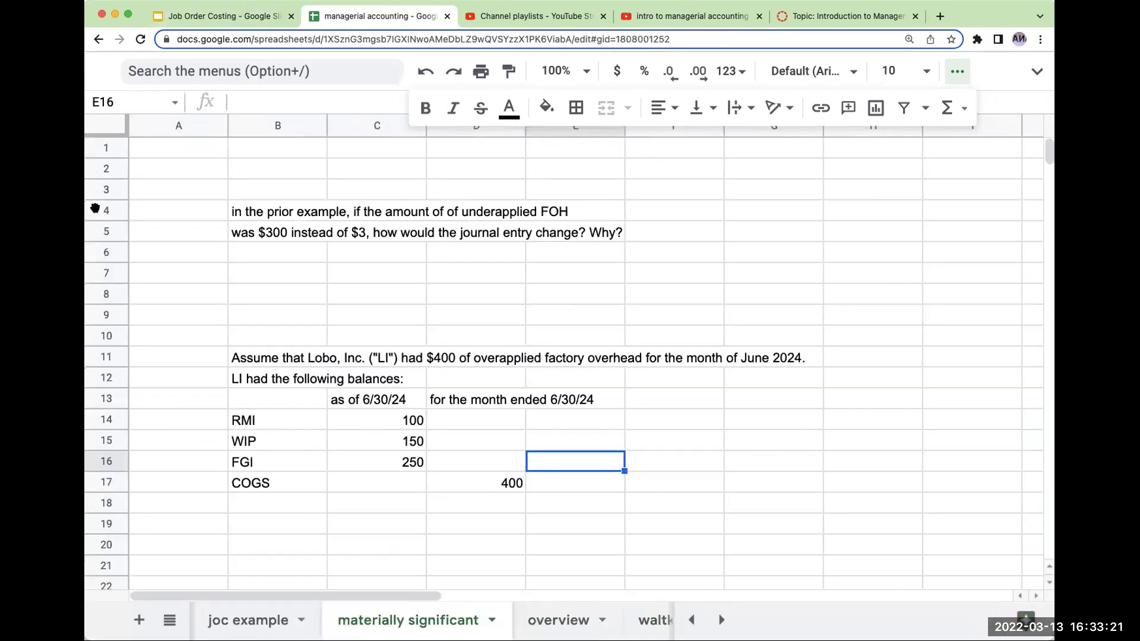
Delete rows 4–9 so the Lobo, Inc. $400 overapplied overhead problem leads the sheet
drag(95, 209, 106, 314)
right_click(262, 273)
click(322, 398)
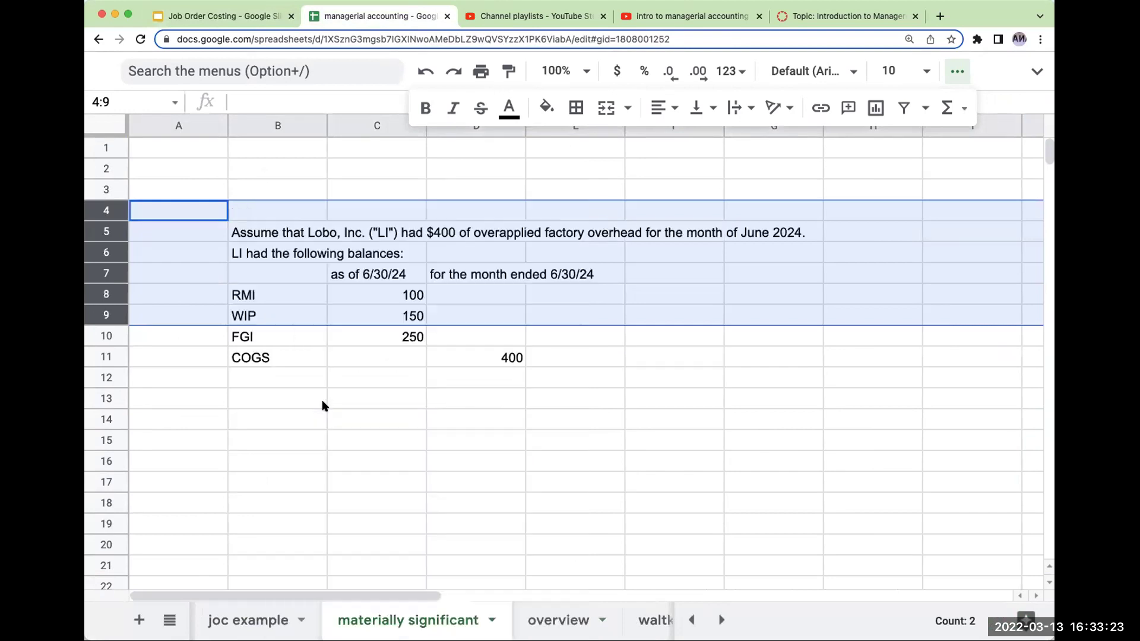
click(290, 236)
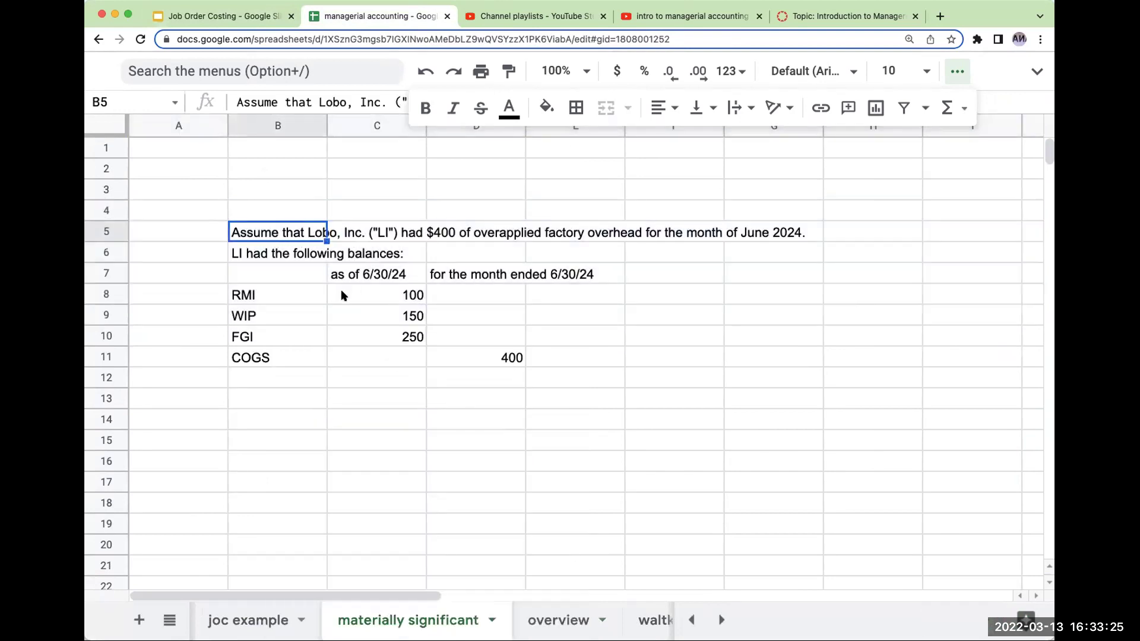
click(105, 272)
click(172, 336)
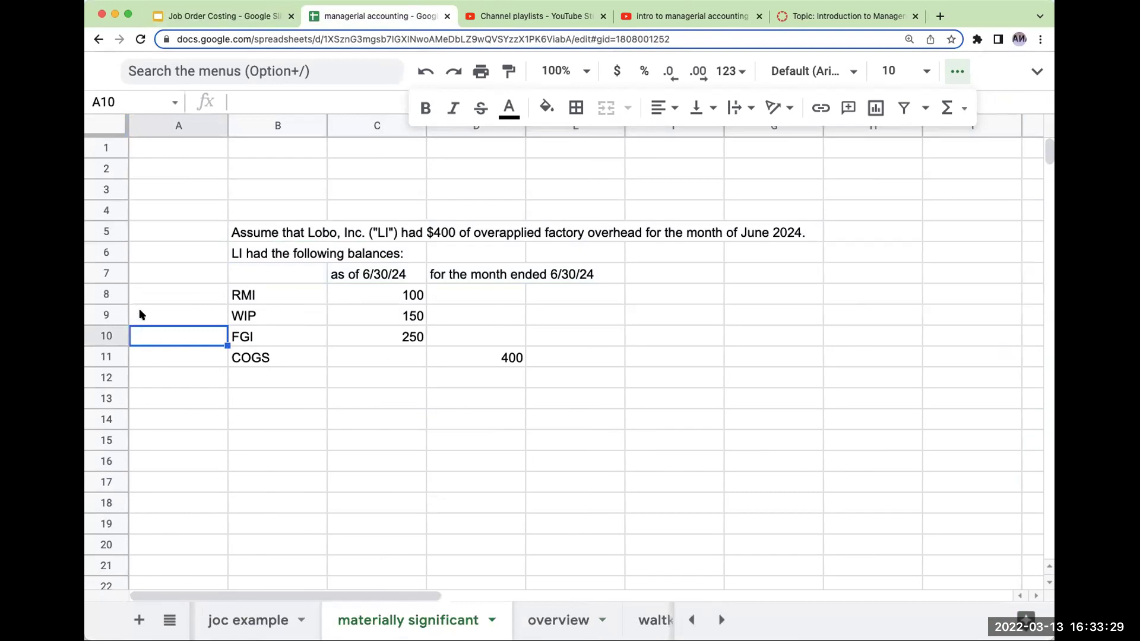
click(265, 256)
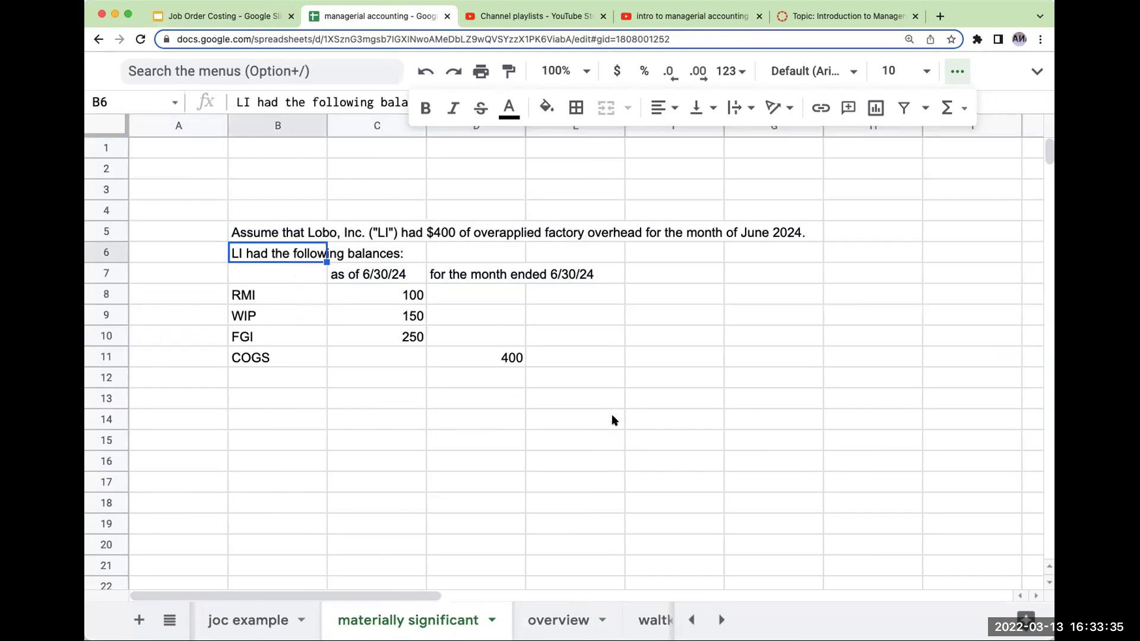
Draw a T-account with a top border across F13:G13 and a right border down F13:F17
drag(709, 395, 772, 397)
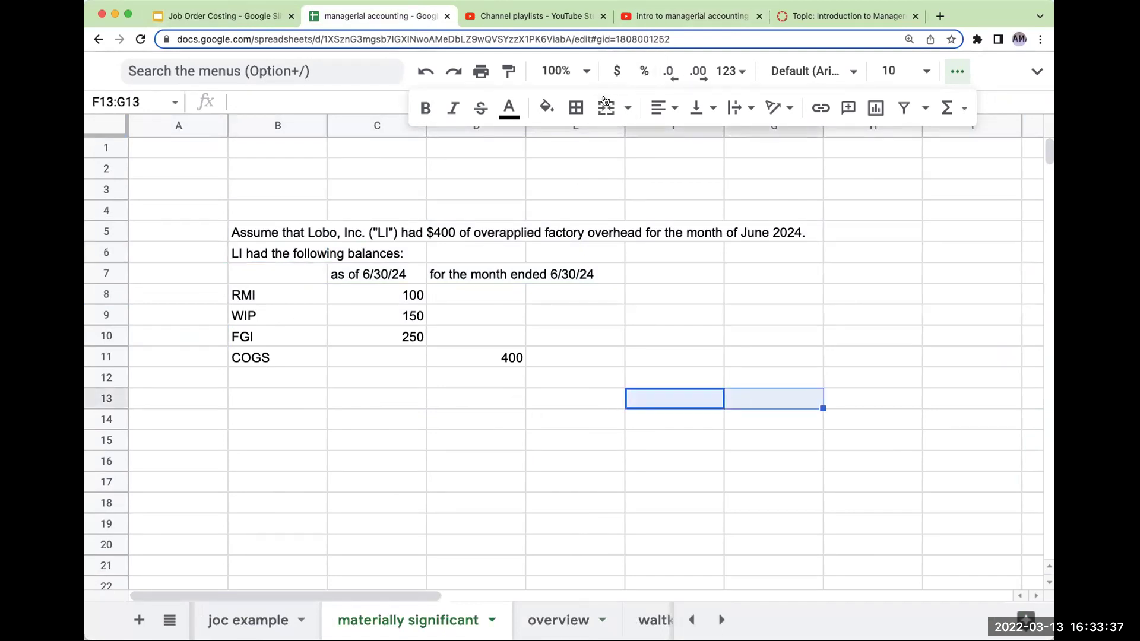
click(576, 108)
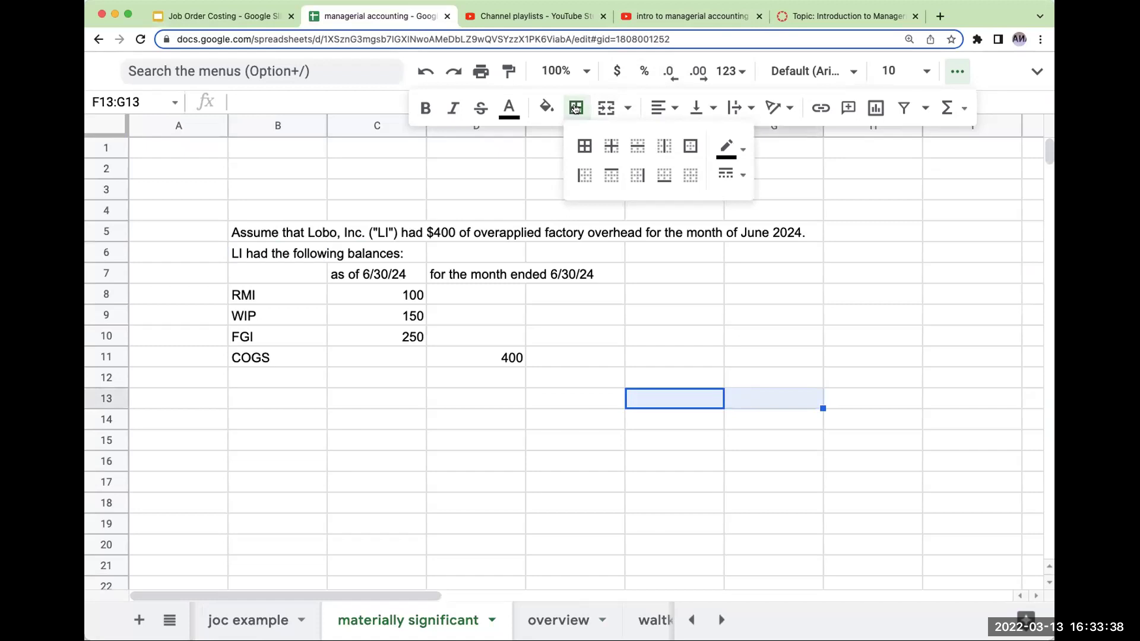
click(612, 176)
key(Down)
key(Down)
key(Down)
key(Down)
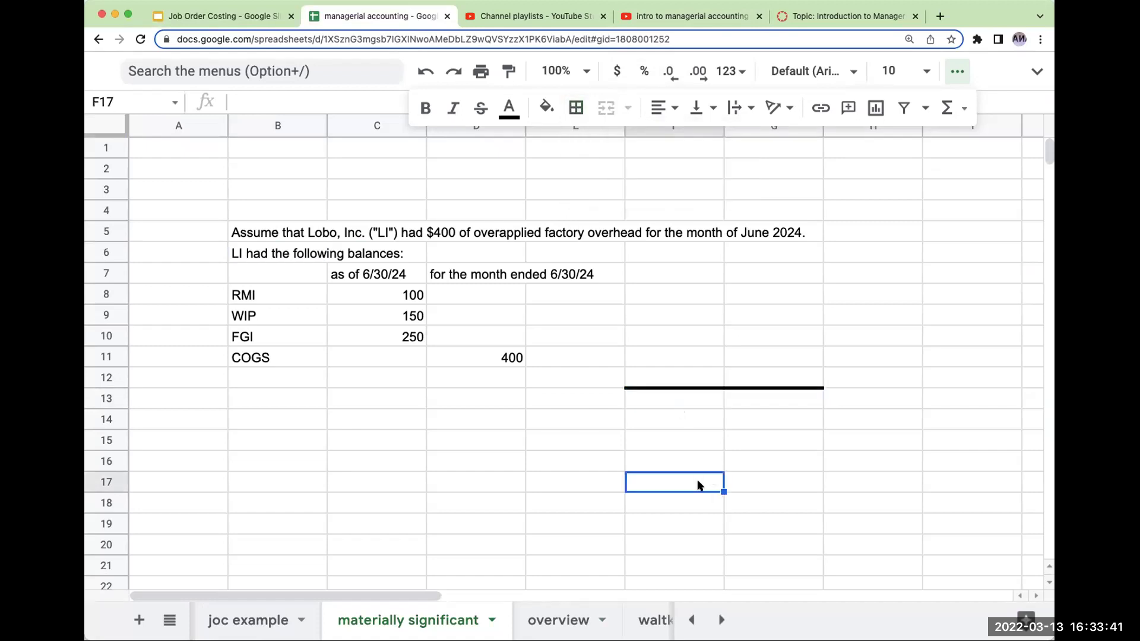
drag(698, 485, 674, 398)
click(576, 107)
click(638, 185)
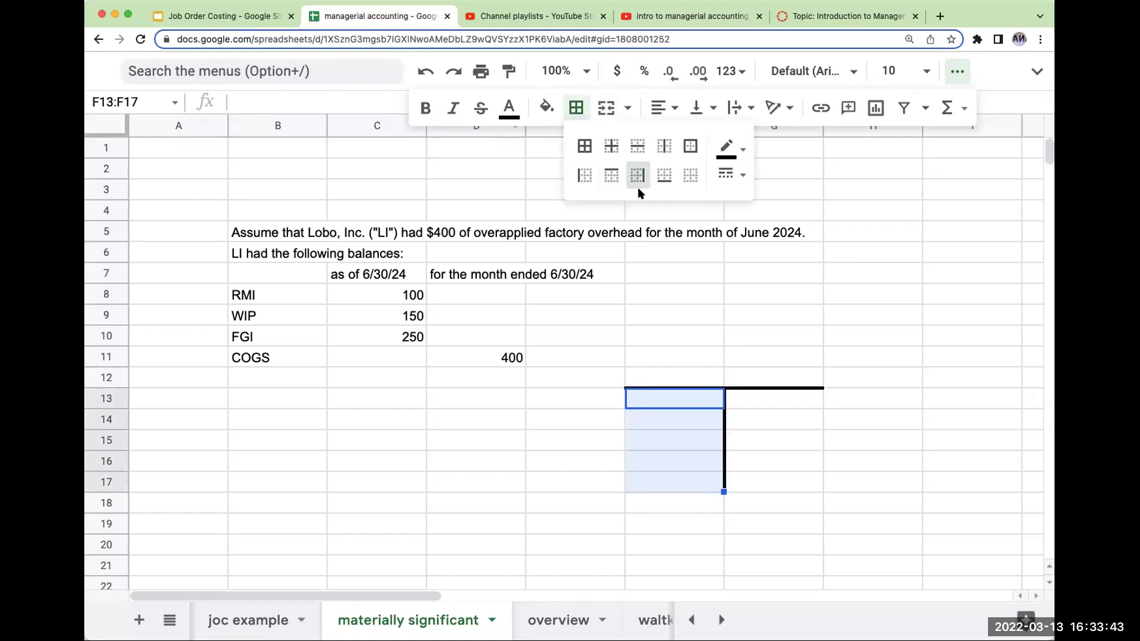
click(352, 419)
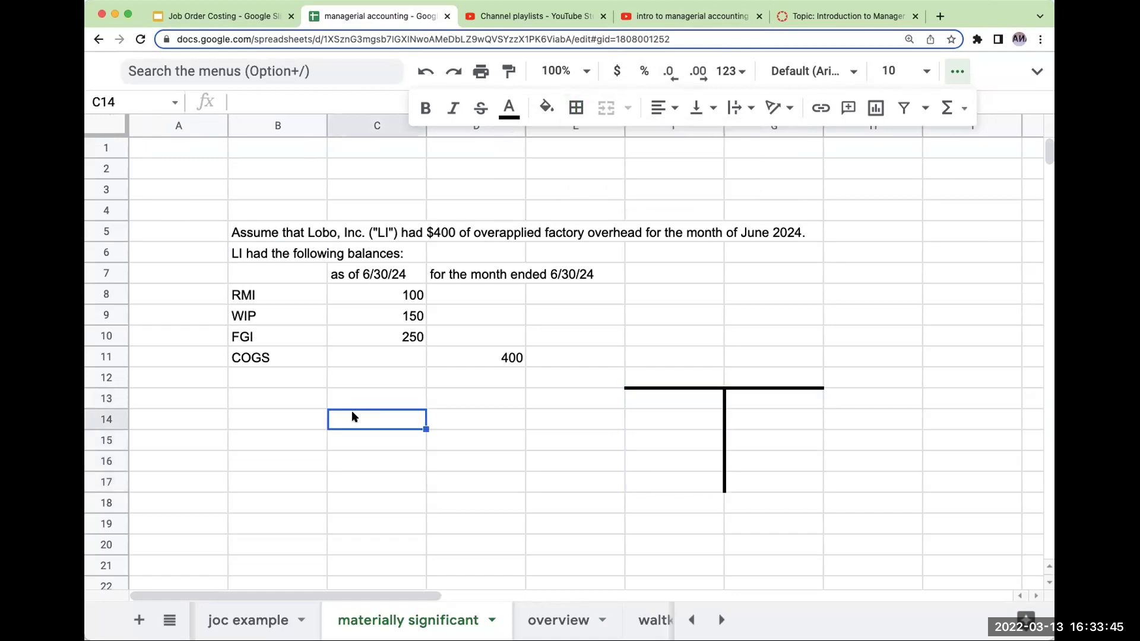
Label B14 'overapplied foh' and change the problem's $400 overapplied overhead to $200
click(255, 420)
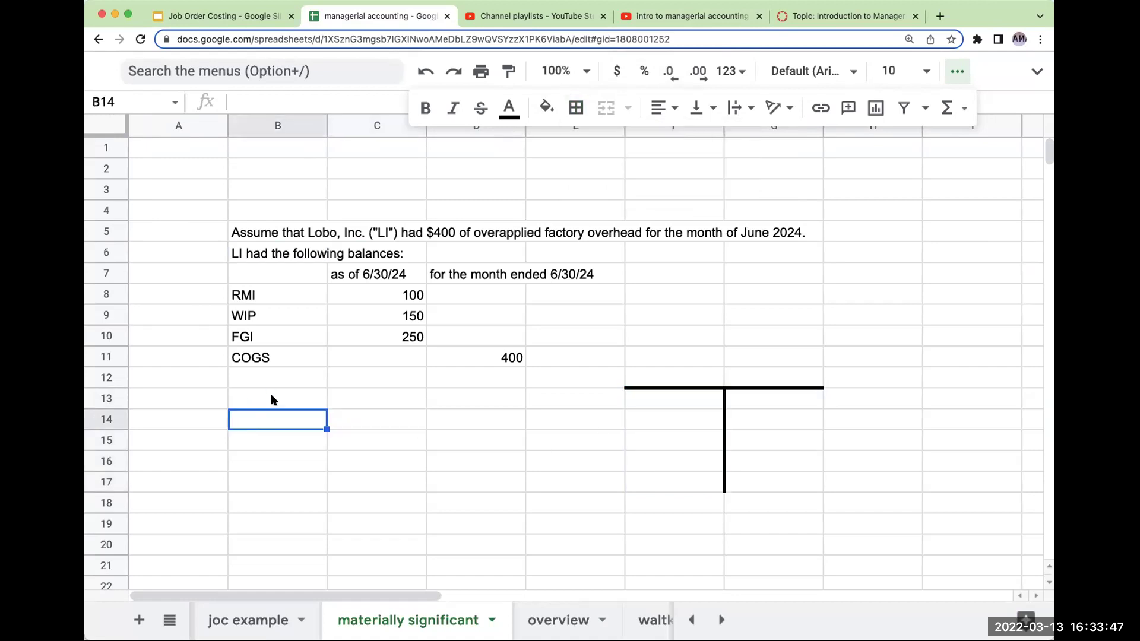
text(overapplie)
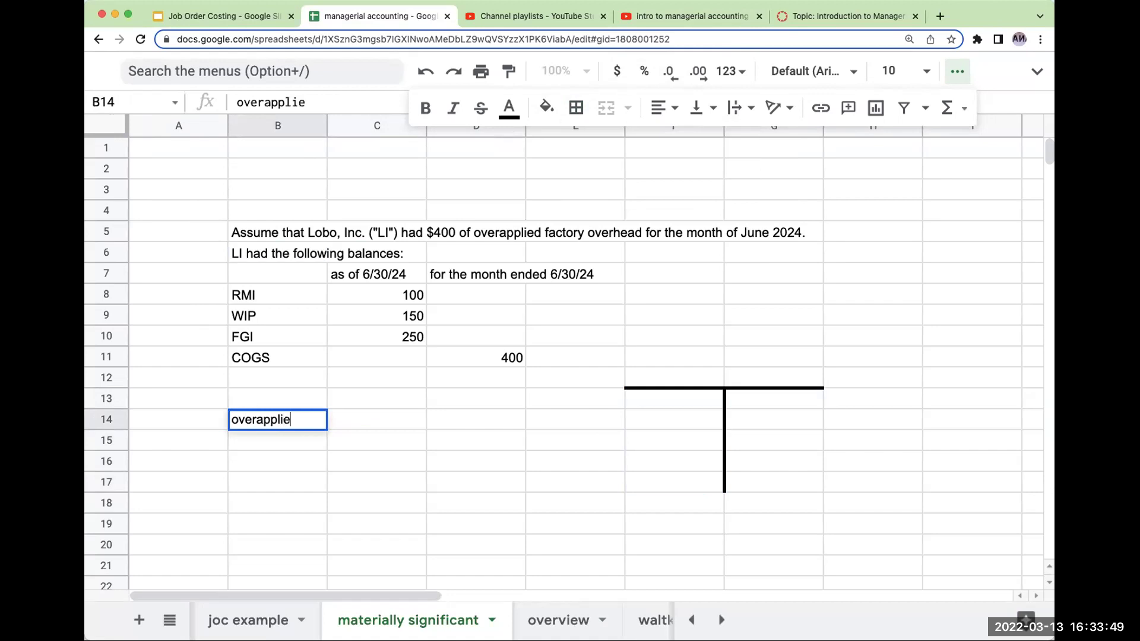
text(d foh)
key(Return)
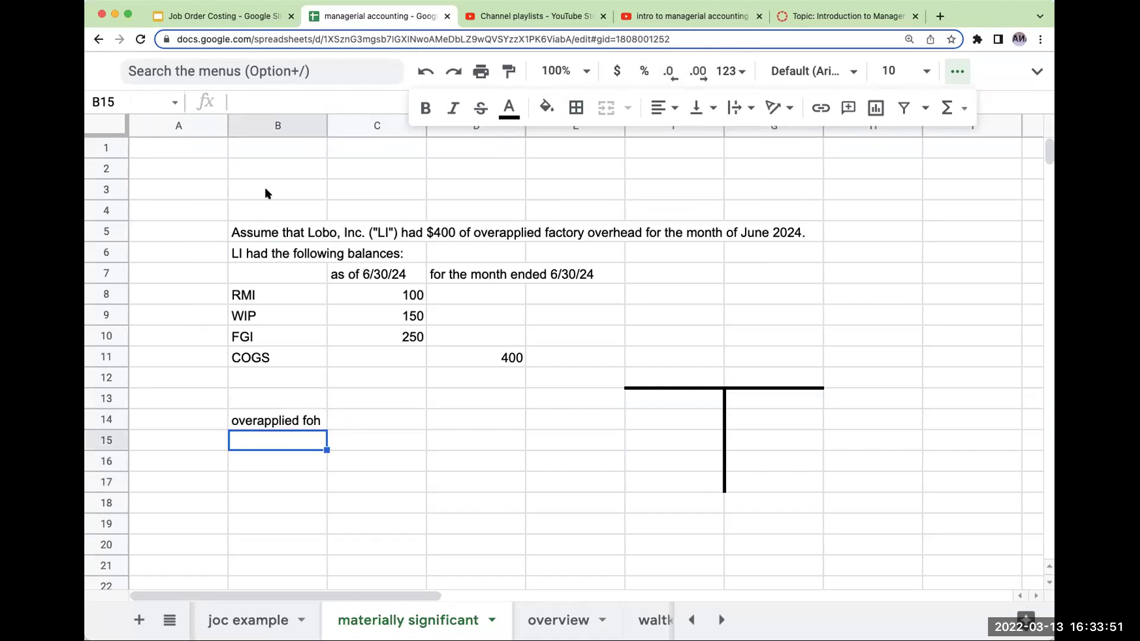
click(276, 235)
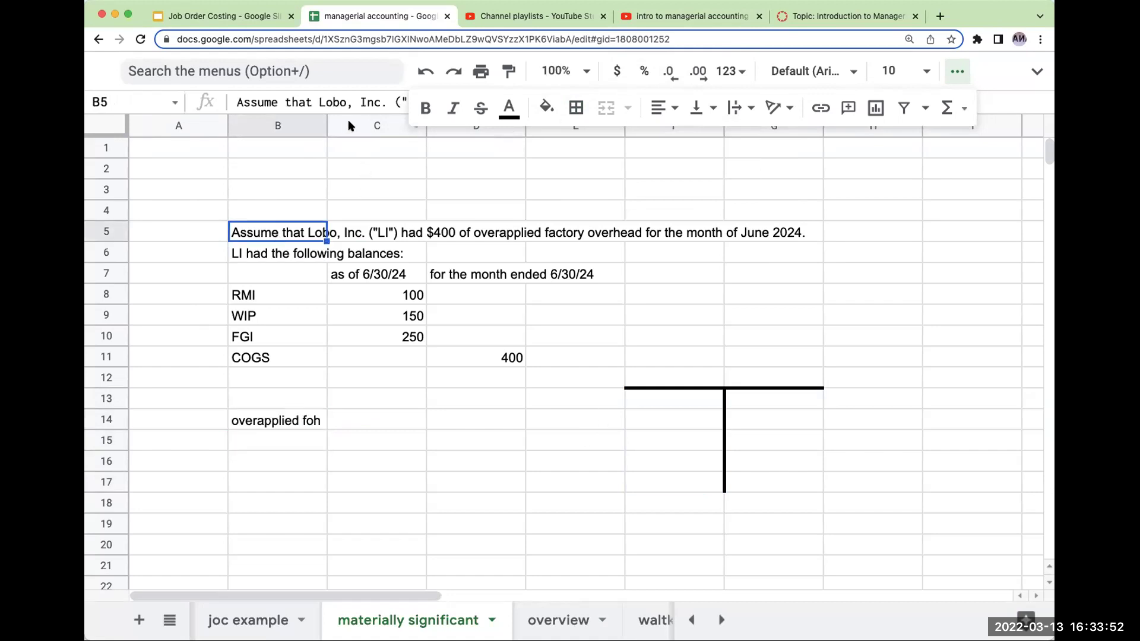
click(958, 71)
click(476, 103)
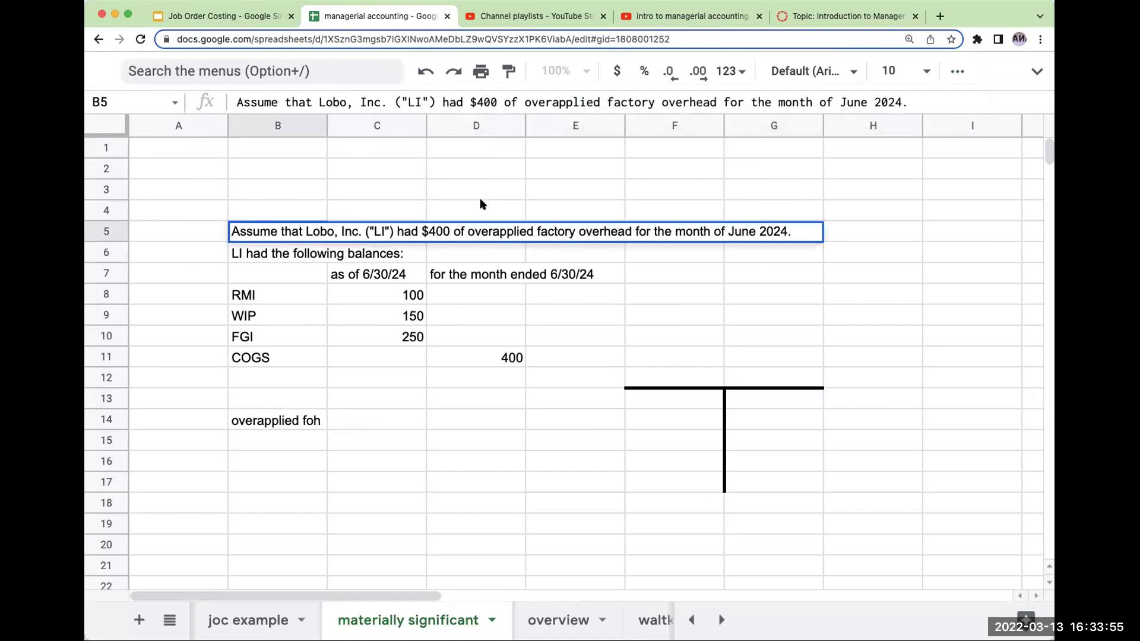
key(Delete)
text(2)
Enter 200 in C14, and a COGS label in B15 with C15 as =+D11 (400)
click(360, 415)
text(2)
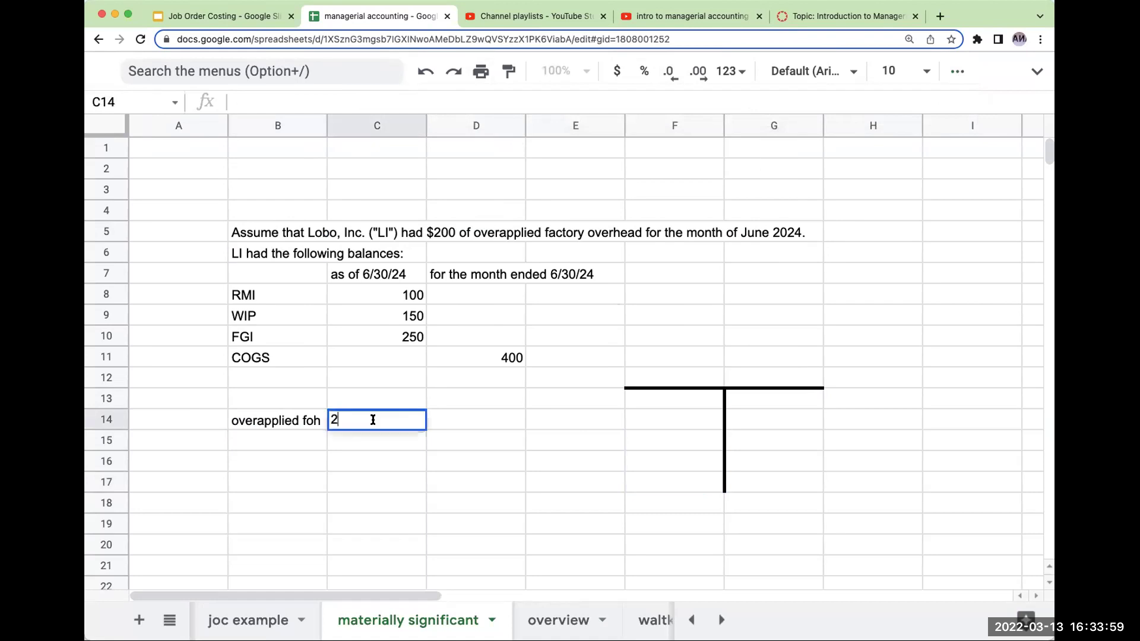
text(00)
key(Return)
key(Up)
key(Left)
key(Down)
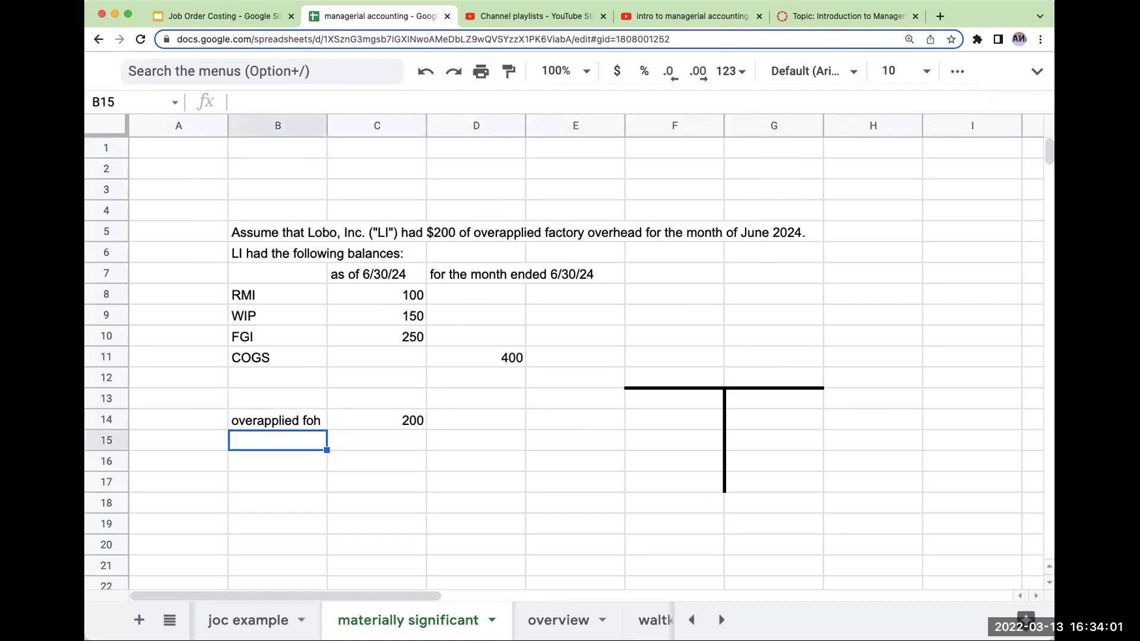
text(COGS)
key(Return)
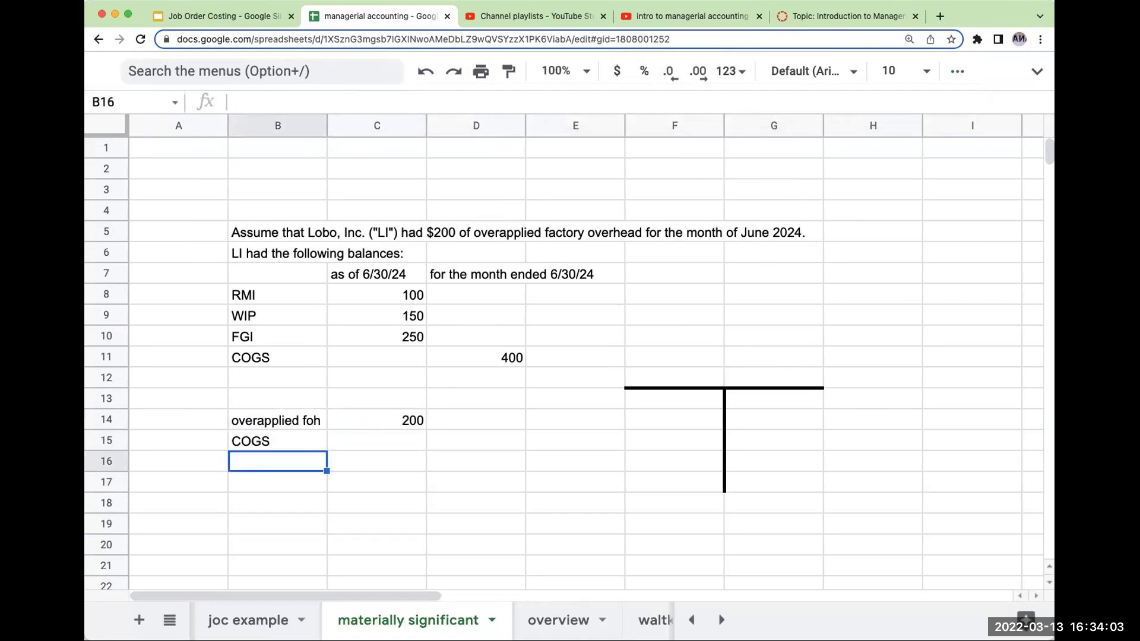
key(Up)
key(Right)
text(+)
key(Up)
key(Up)
key(Up)
key(Up)
Compute the ratio =+C14/C15 in D14, giving 0.5
key(Right)
key(Return)
key(Up)
key(Up)
key(Right)
text(+)
key(Left)
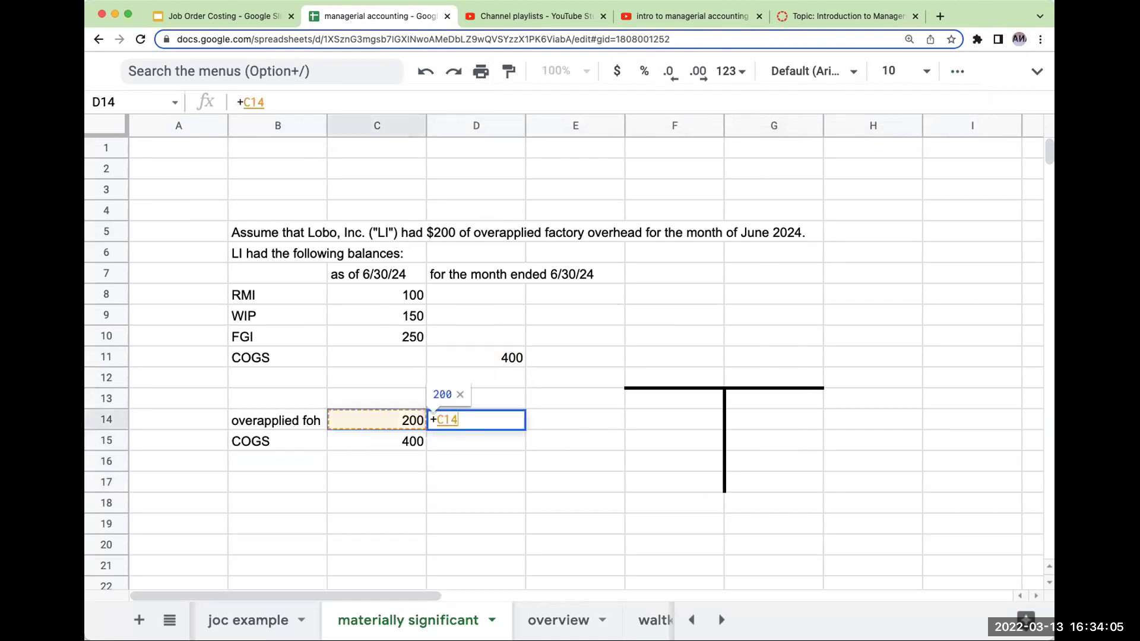
text(/)
key(Left)
key(Down)
key(Return)
key(Up)
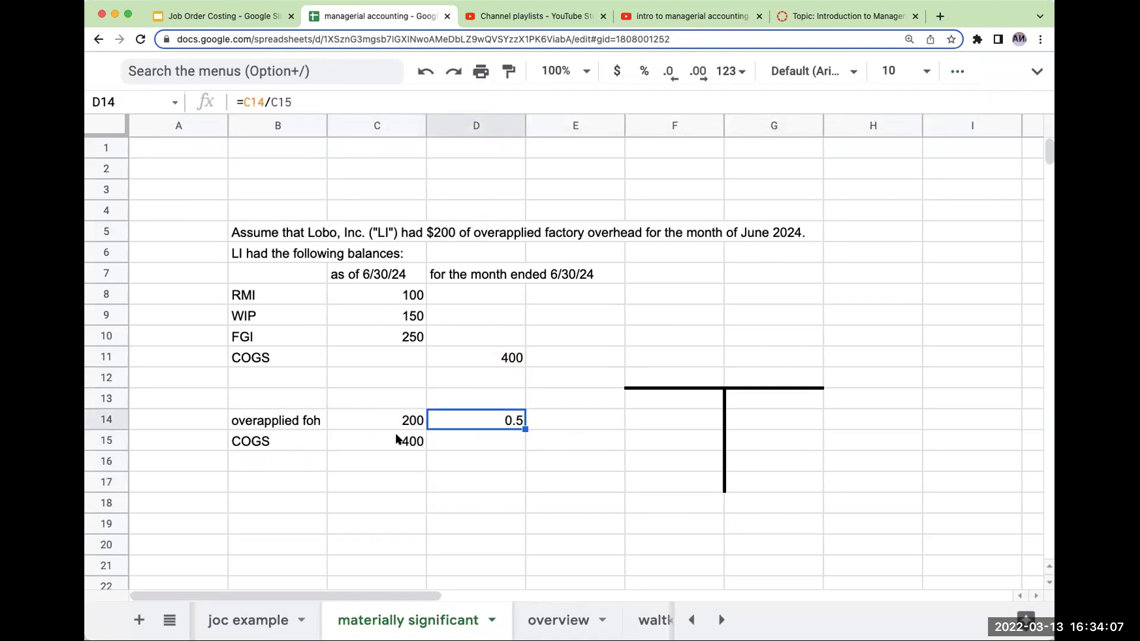
drag(295, 442, 383, 438)
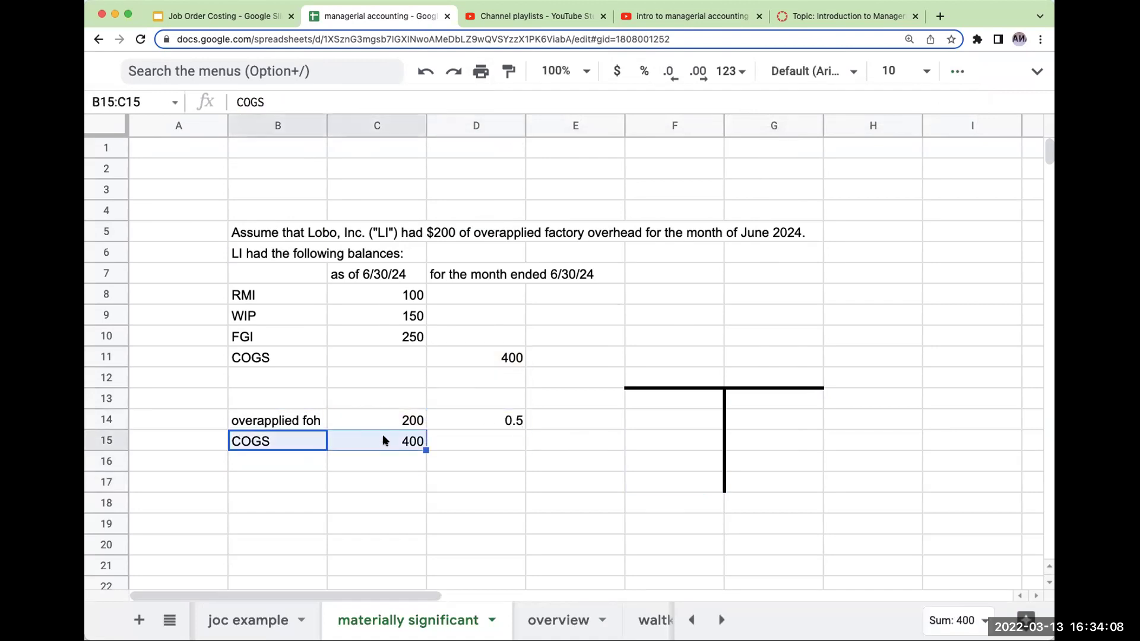
Add a top border above the COGS row B15:C15
click(952, 73)
click(576, 107)
click(611, 175)
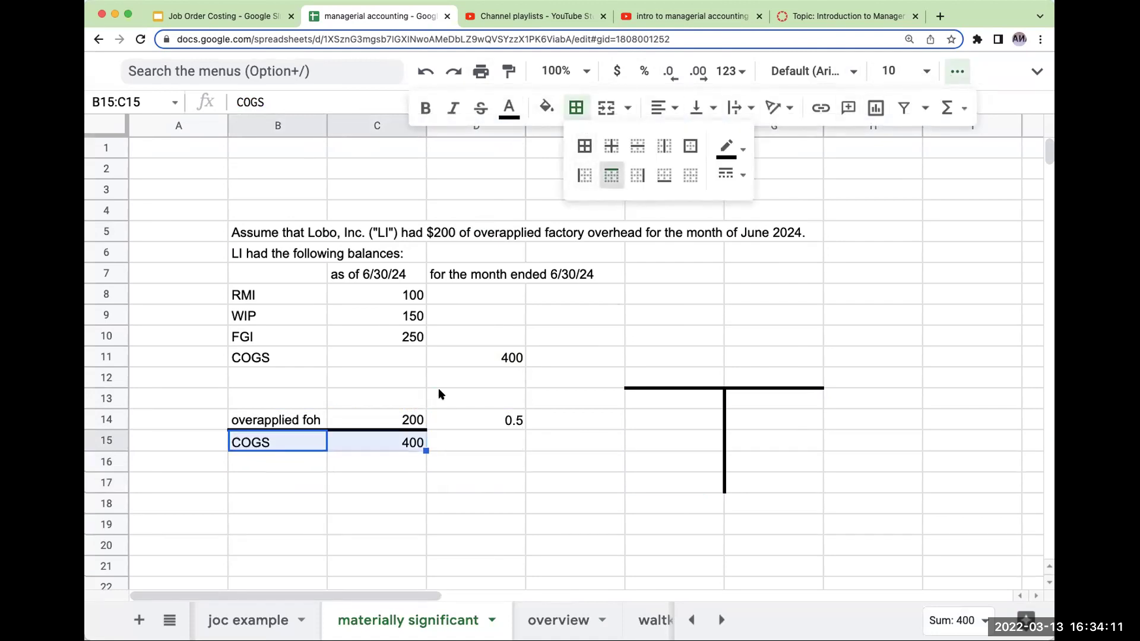
Write a four-line note in B17:B20: amount material, COGS alone distorted, allocate to WIP, FGI, COGS
click(308, 484)
text(the a)
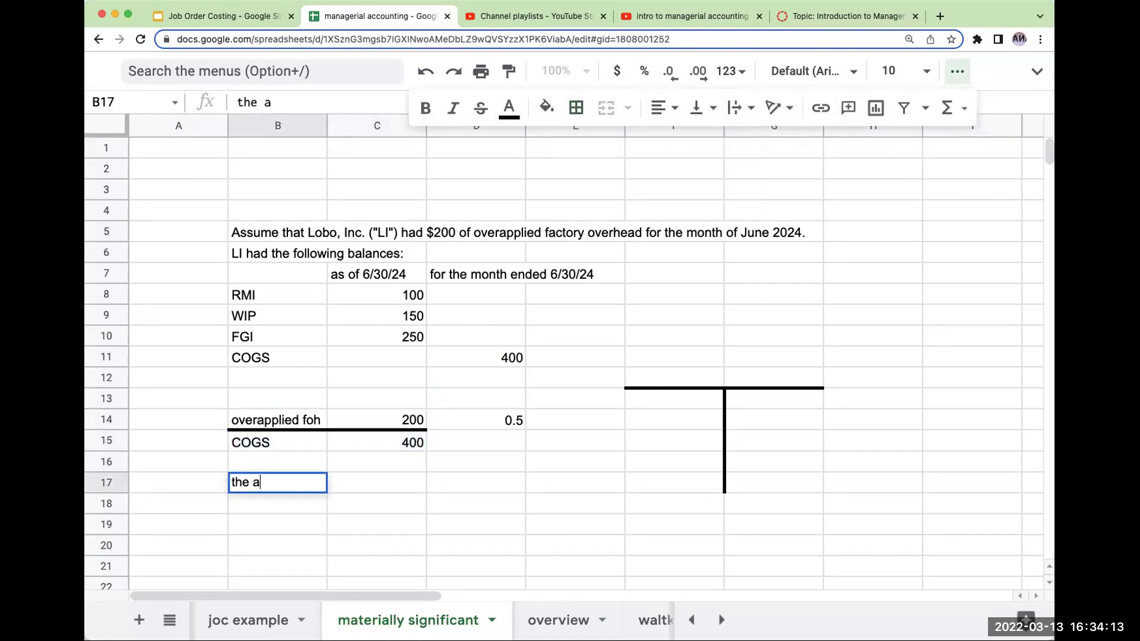
text(mount is materially signifian)
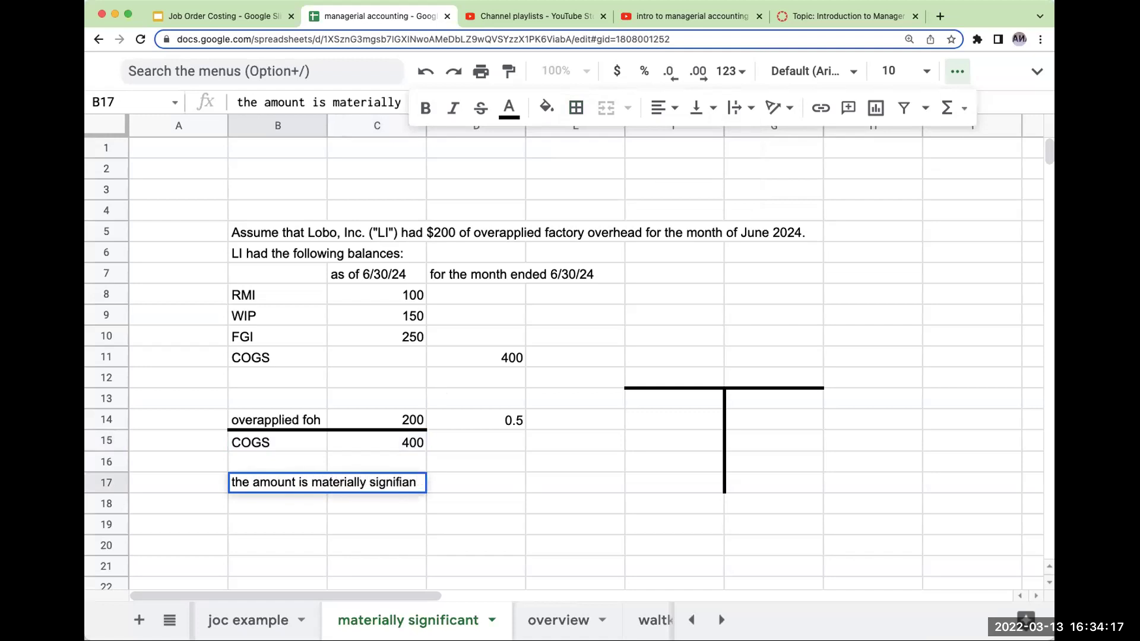
text(ccant. Thereofre)
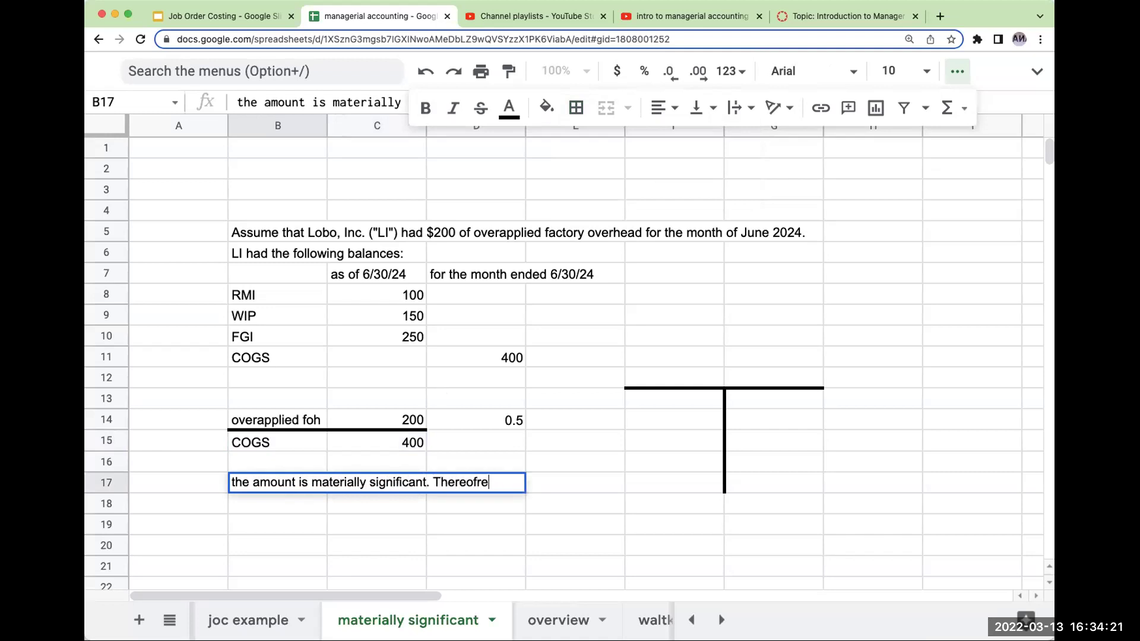
key(BackSpace)
key(BackSpace)
key(BackSpace)
key(BackSpace)
text(fore)
key(Return)
text(we j)
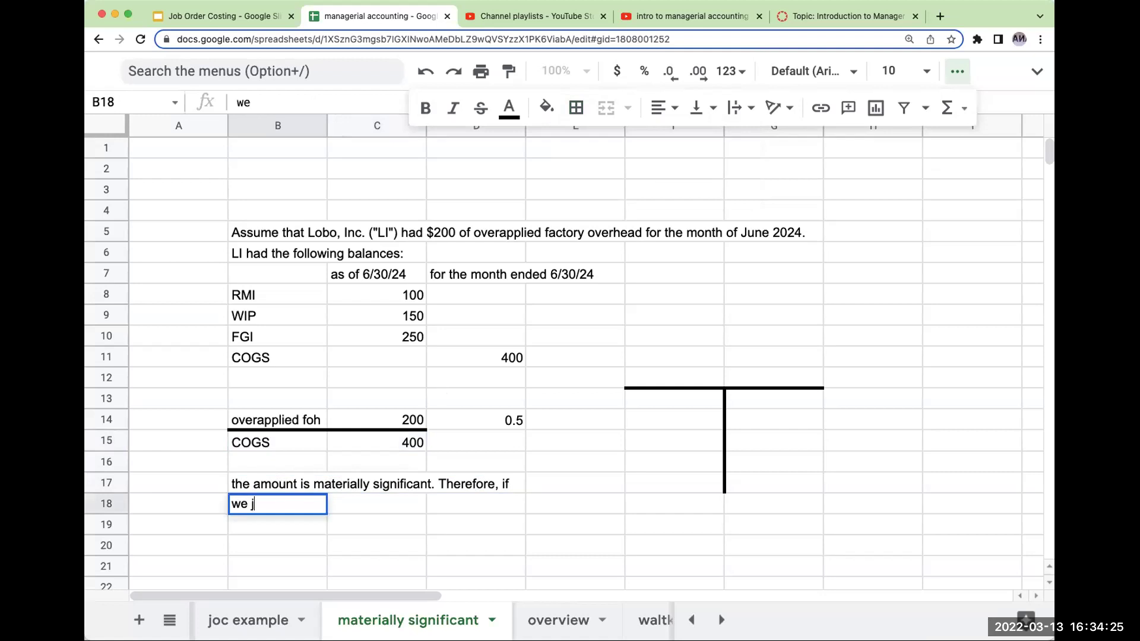
text(ust made the )
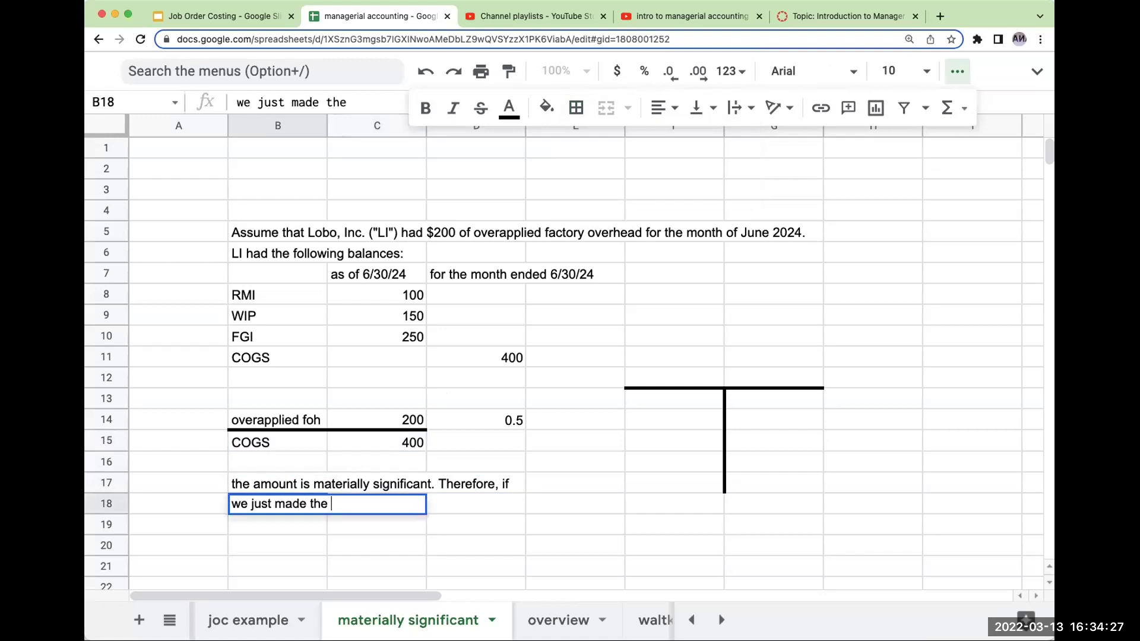
text(adjustment to COGS)
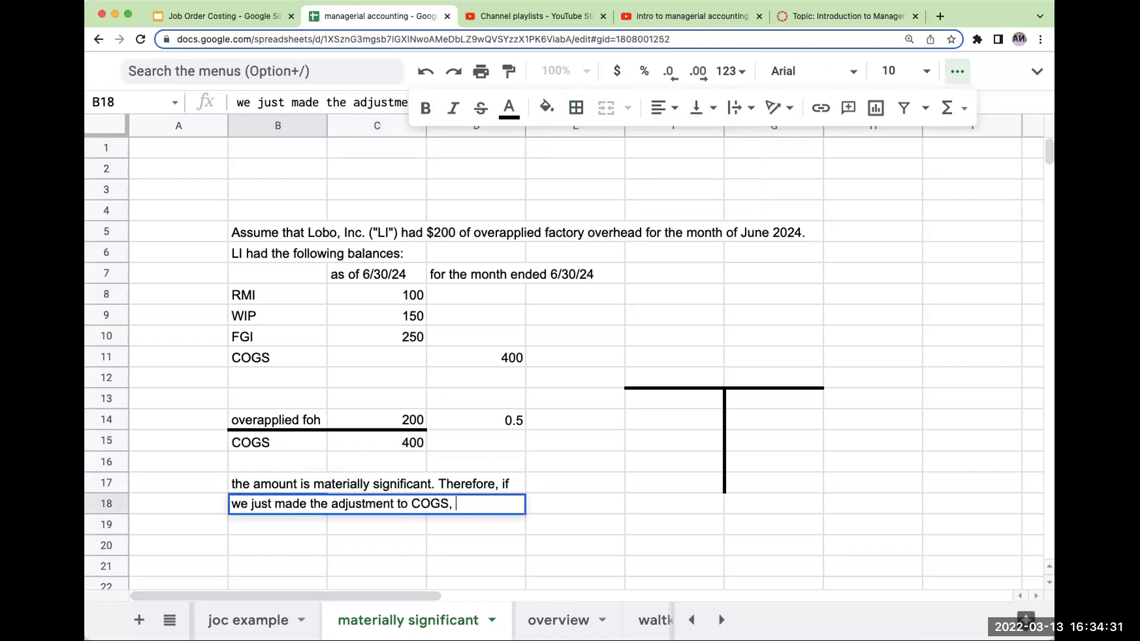
text(, COGS would)
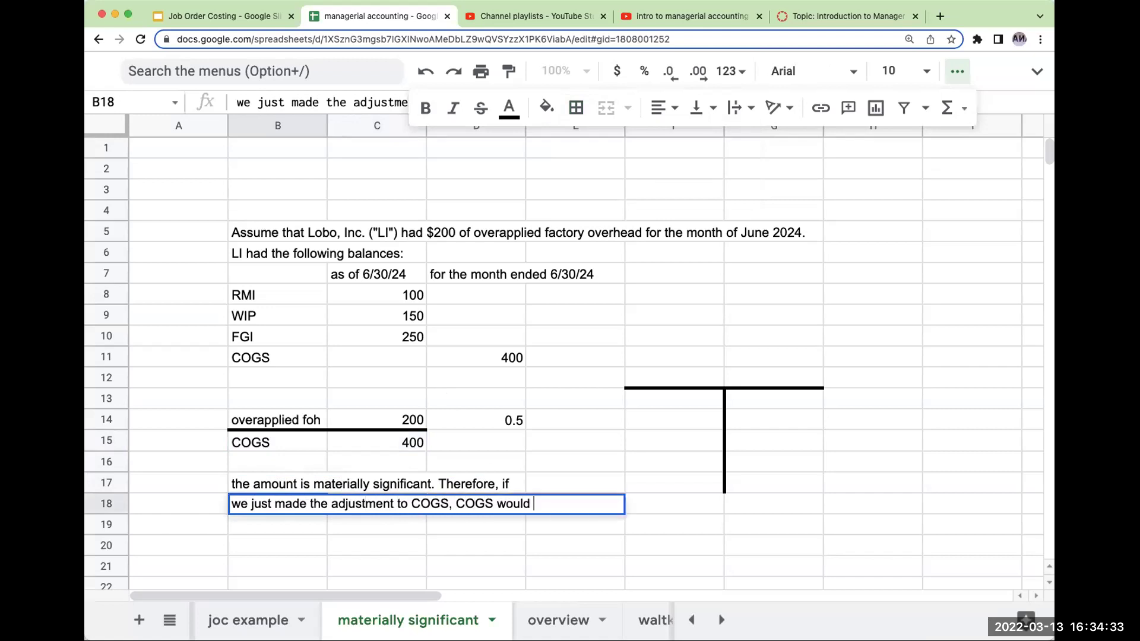
key(Return)
text(be disto)
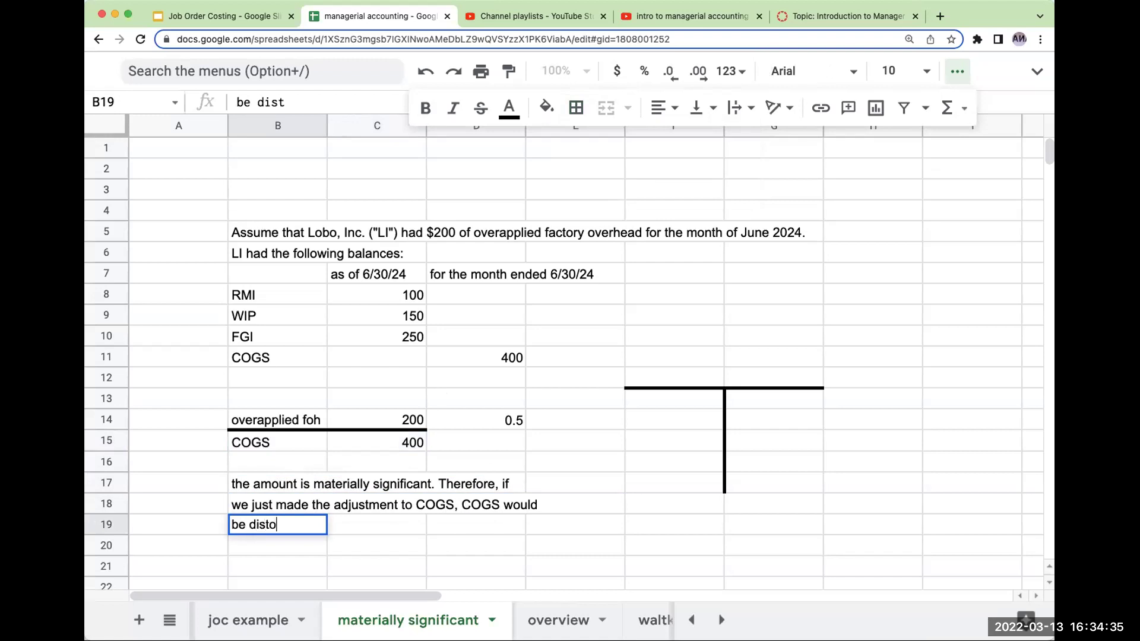
text(rted. Therefore, )
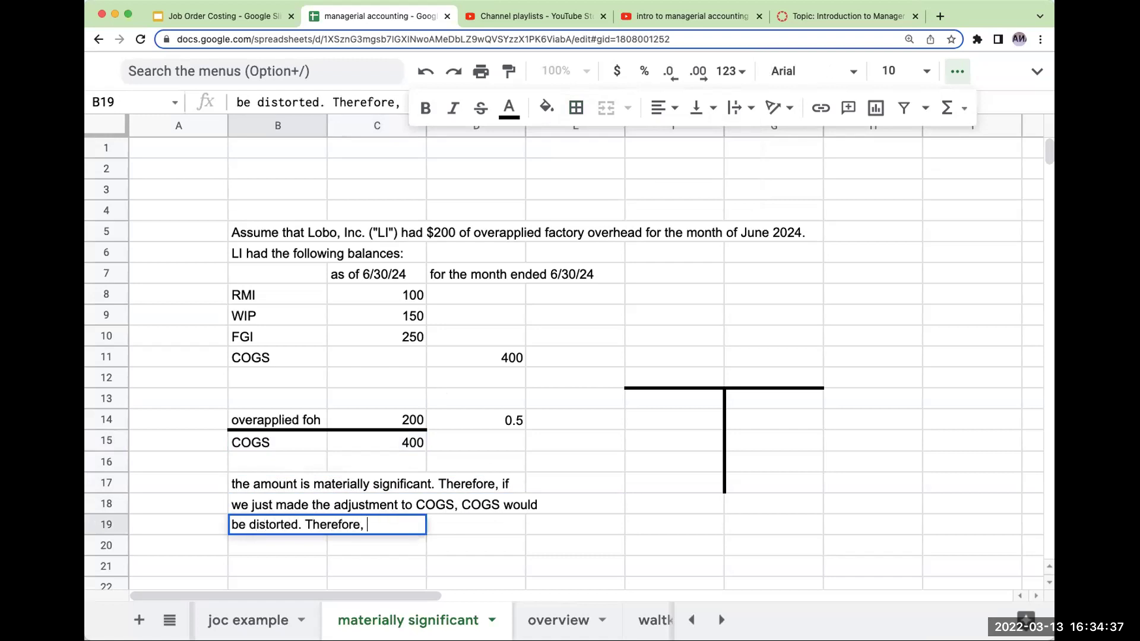
text(we nmeed)
key(BackSpace)
key(BackSpace)
key(BackSpace)
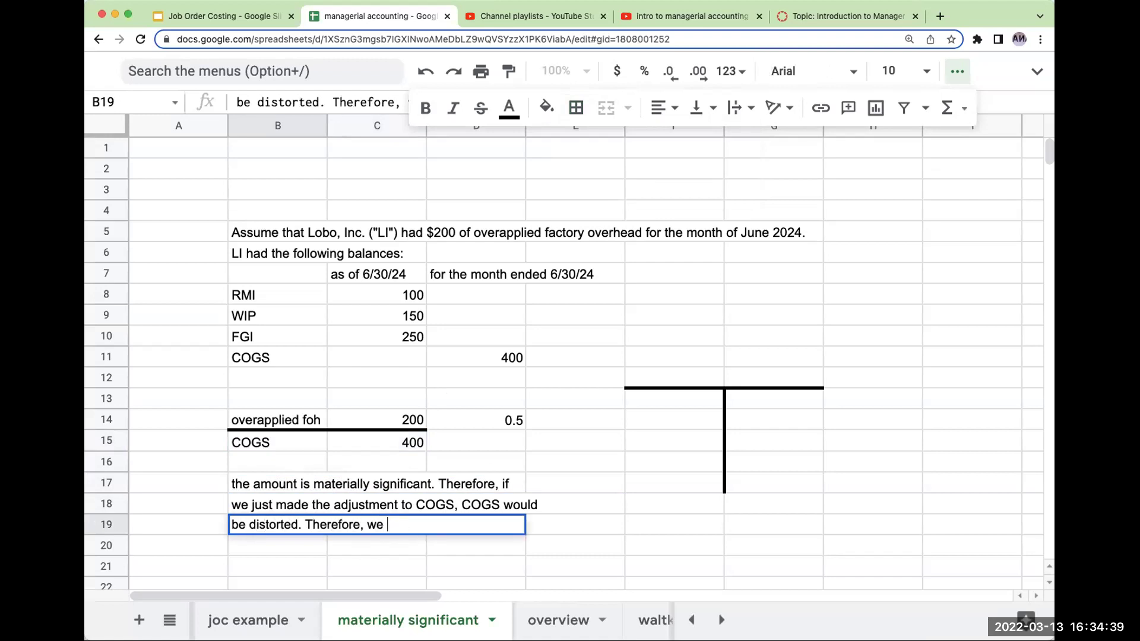
text(we need to)
key(BackSpace)
key(BackSpace)
key(BackSpace)
key(BackSpace)
key(BackSpace)
key(BackSpace)
text(need to allocated )
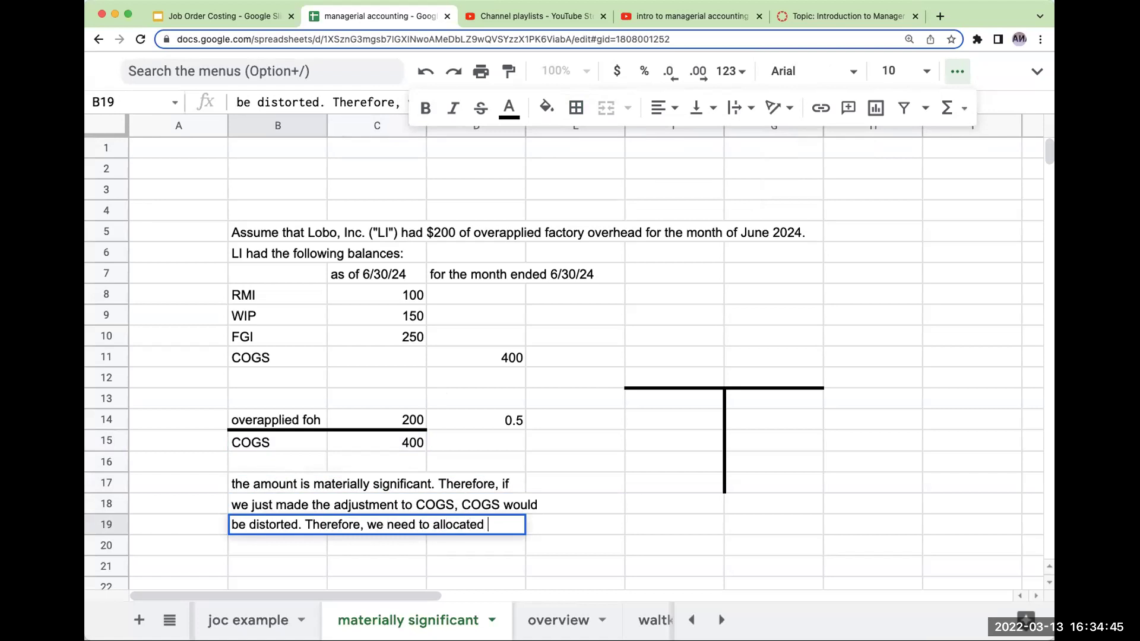
text(the overa)
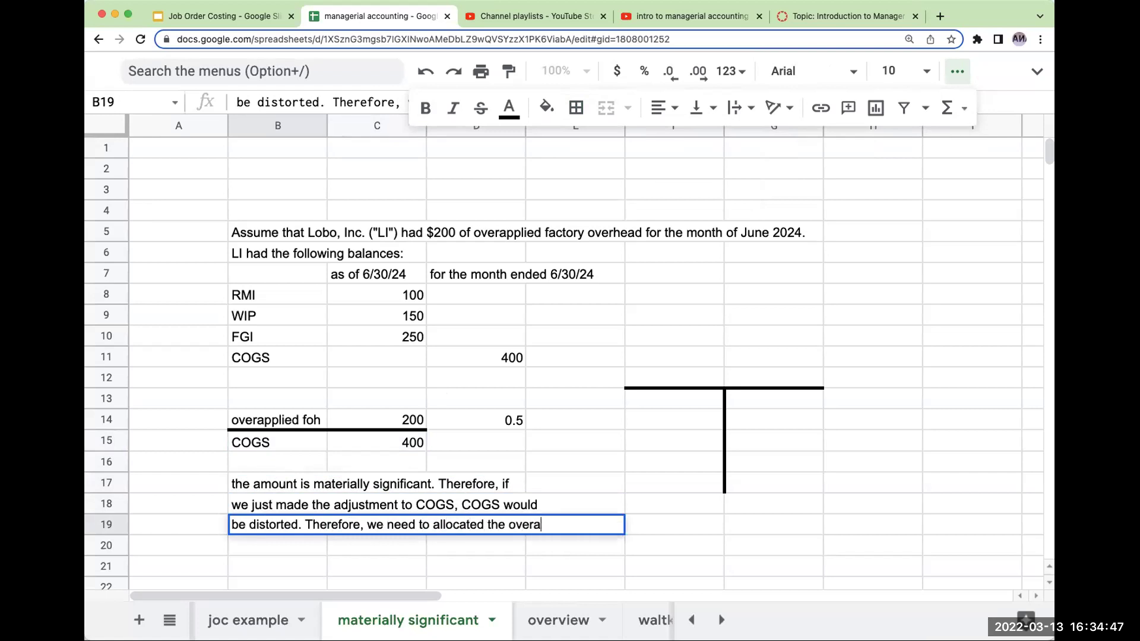
text(lpplide)
key(BackSpace)
text(ed)
key(Return)
text(foh )
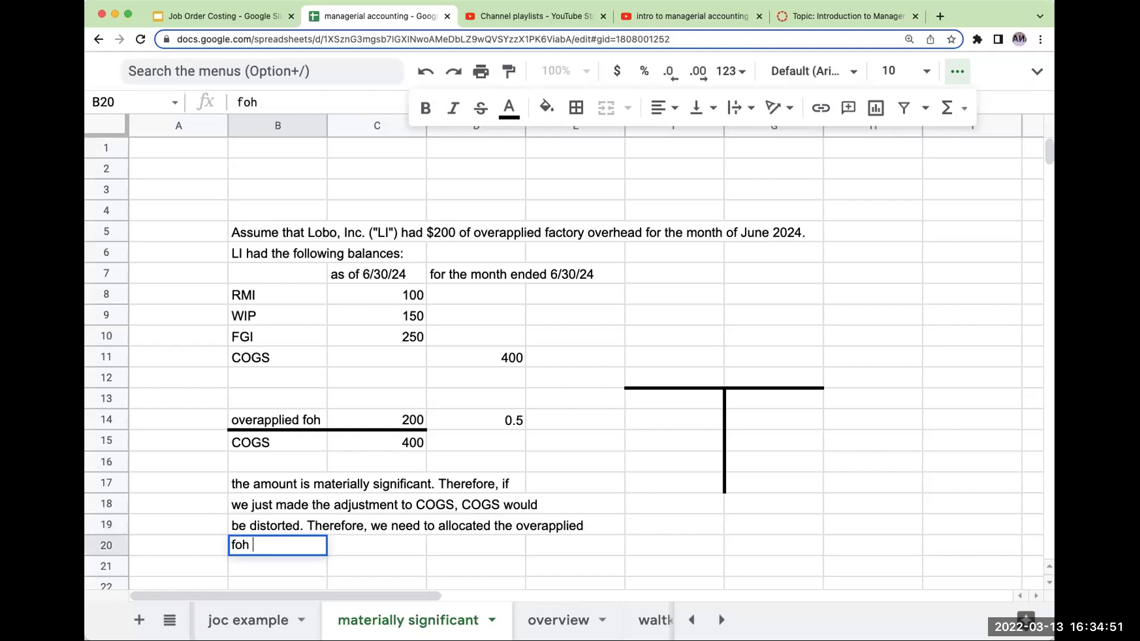
text(to WIP, F)
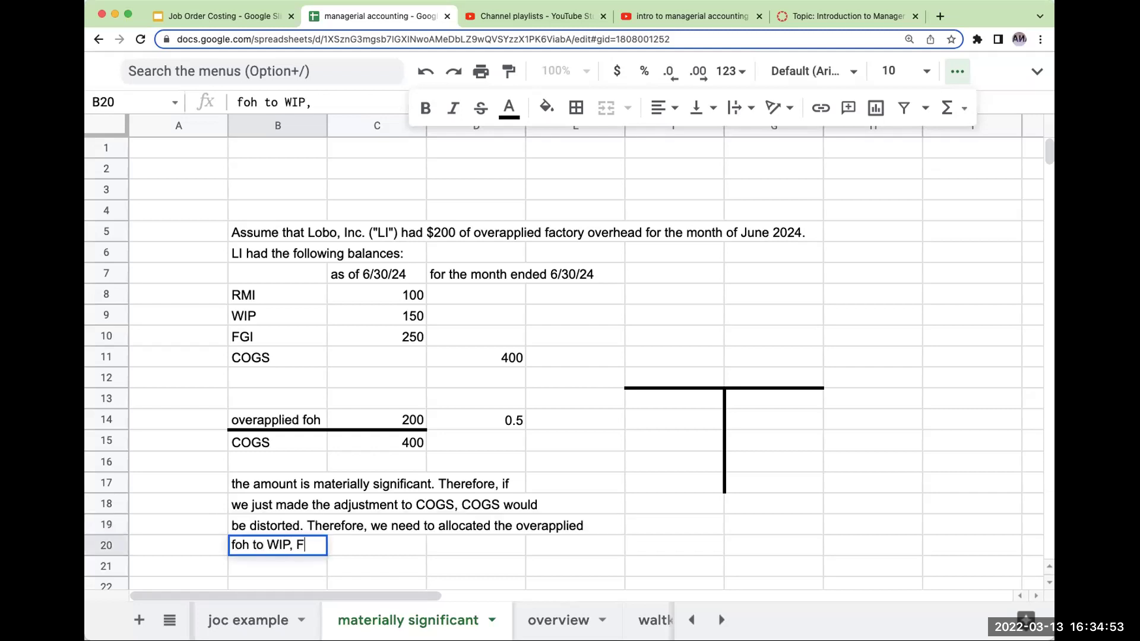
text(GI, COGS)
key(Return)
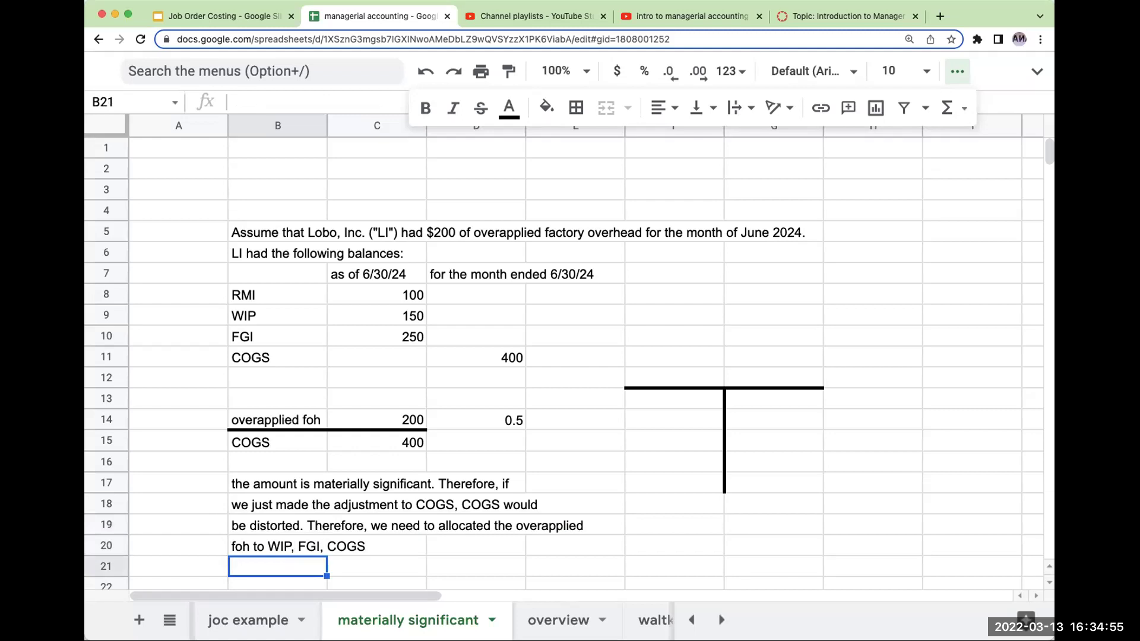
Title the T-account FACTORY OVERHEAD with ACTUAL and APPLIED column headers
click(682, 377)
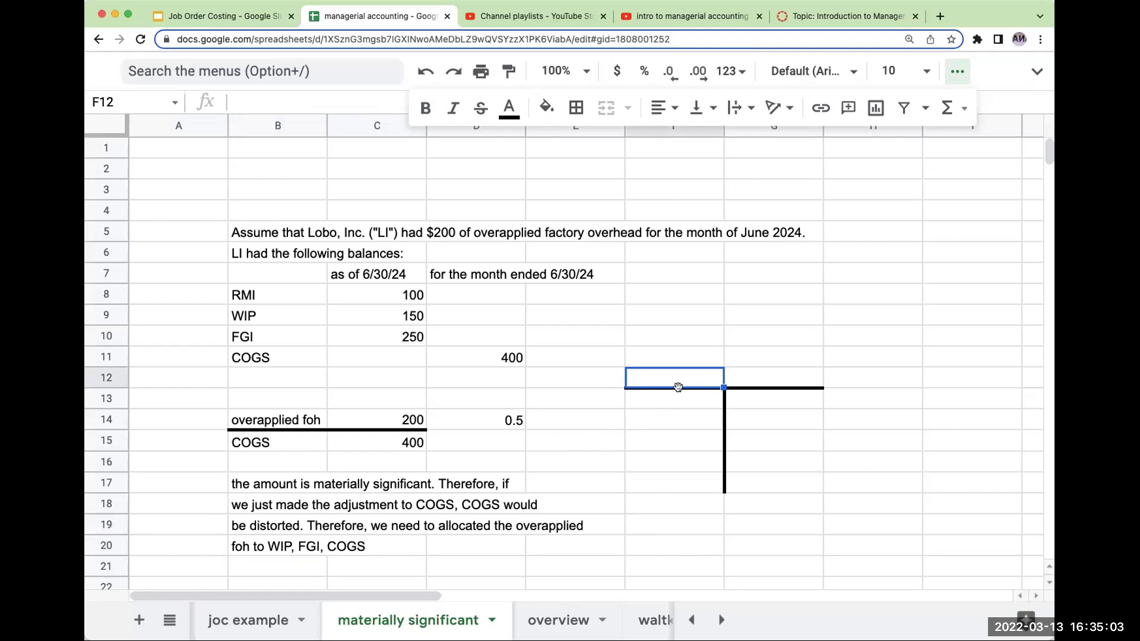
text(FACTORY OVER)
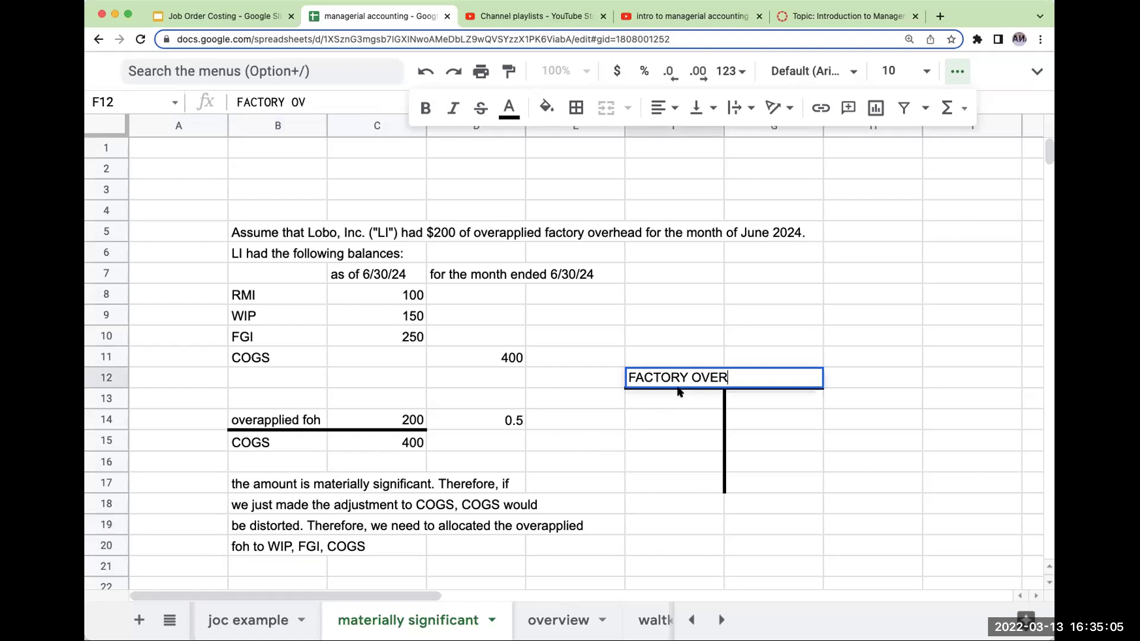
text(HEAD)
key(Up)
text(ACTUAL)
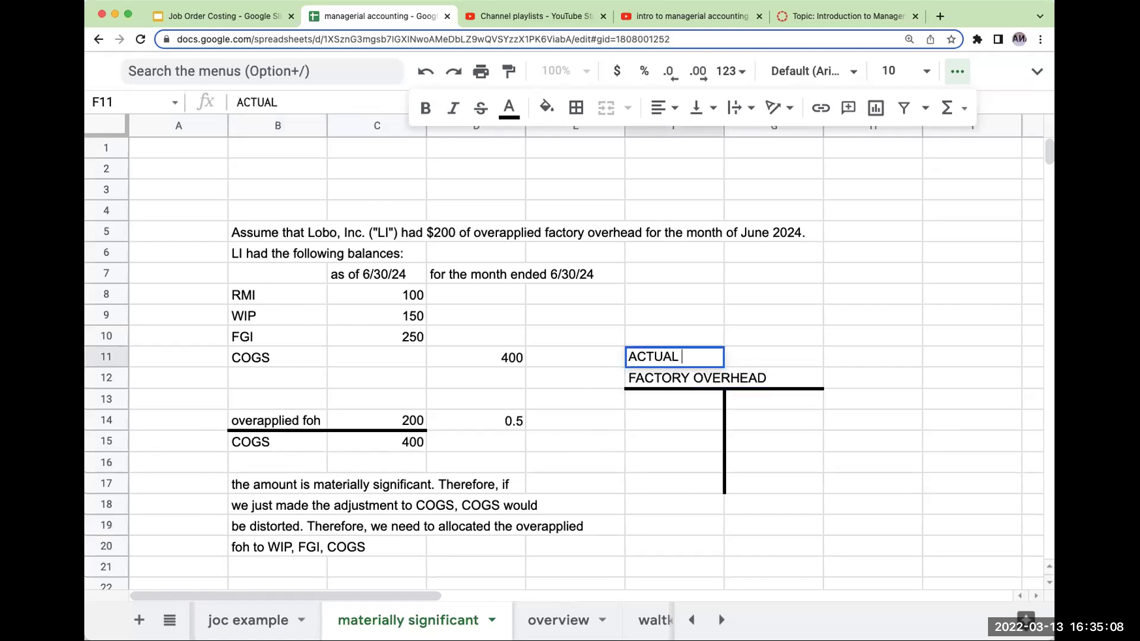
key(Tab)
text(APPLIED)
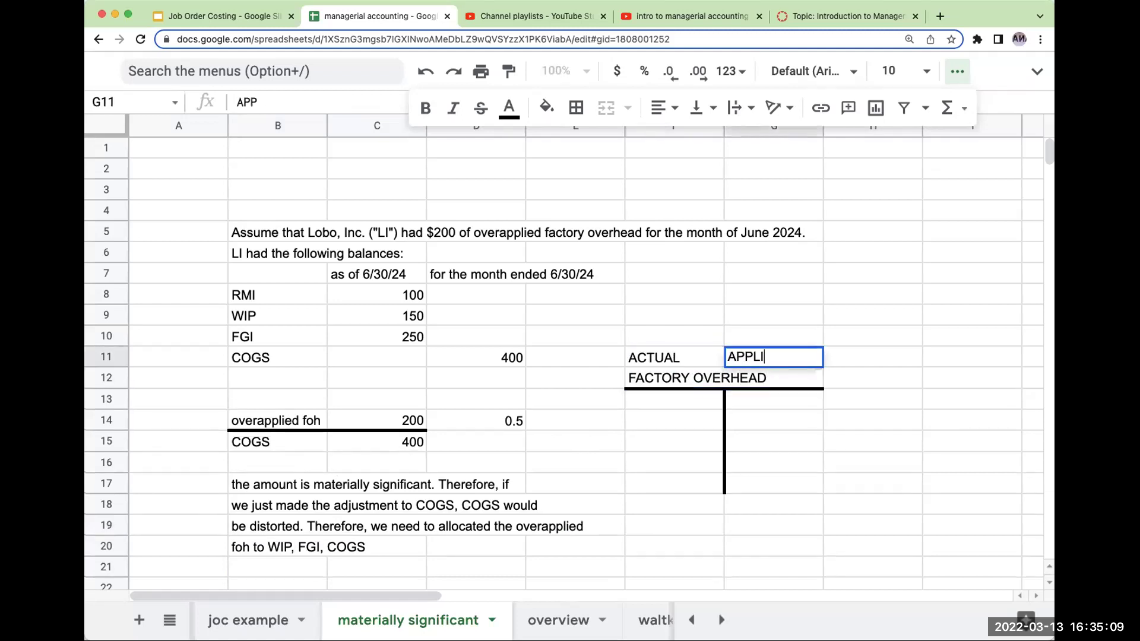
key(Return)
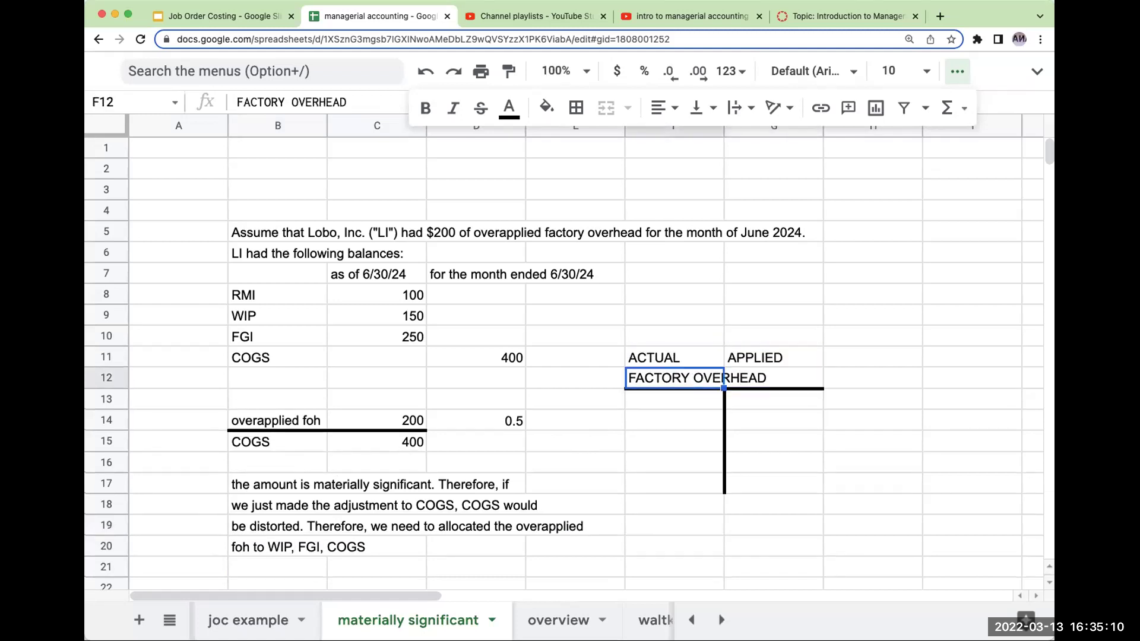
Enter applied 600 and actual 400, and rule a totals line beneath them
click(777, 426)
text(600)
key(Return)
click(674, 420)
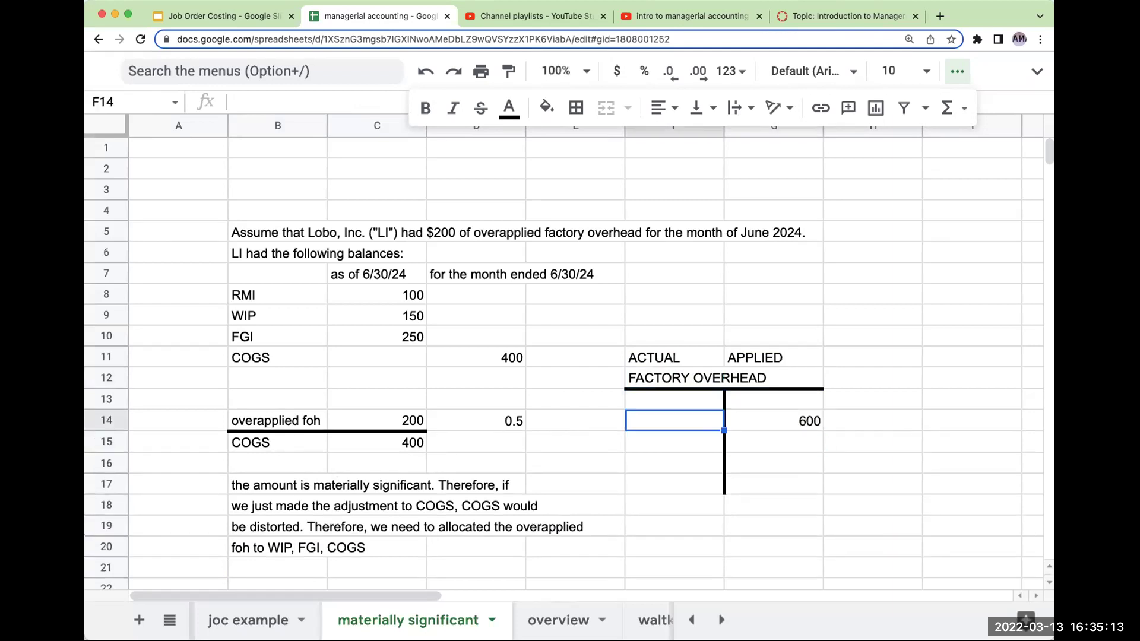
text(400)
key(Return)
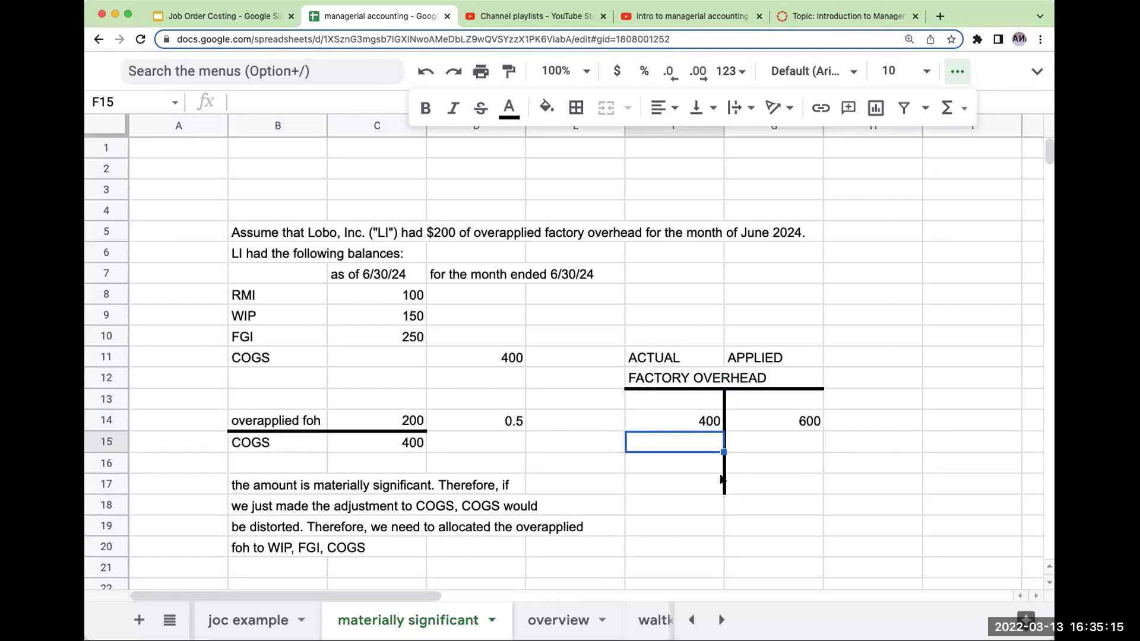
drag(732, 490, 758, 465)
click(576, 107)
click(612, 175)
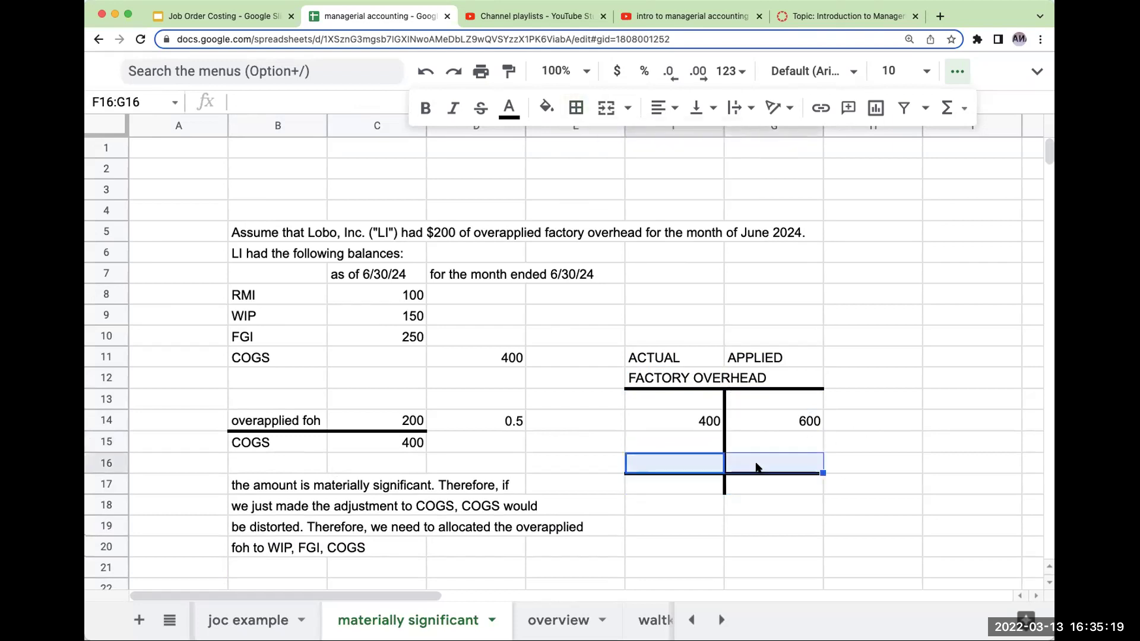
click(576, 106)
click(611, 175)
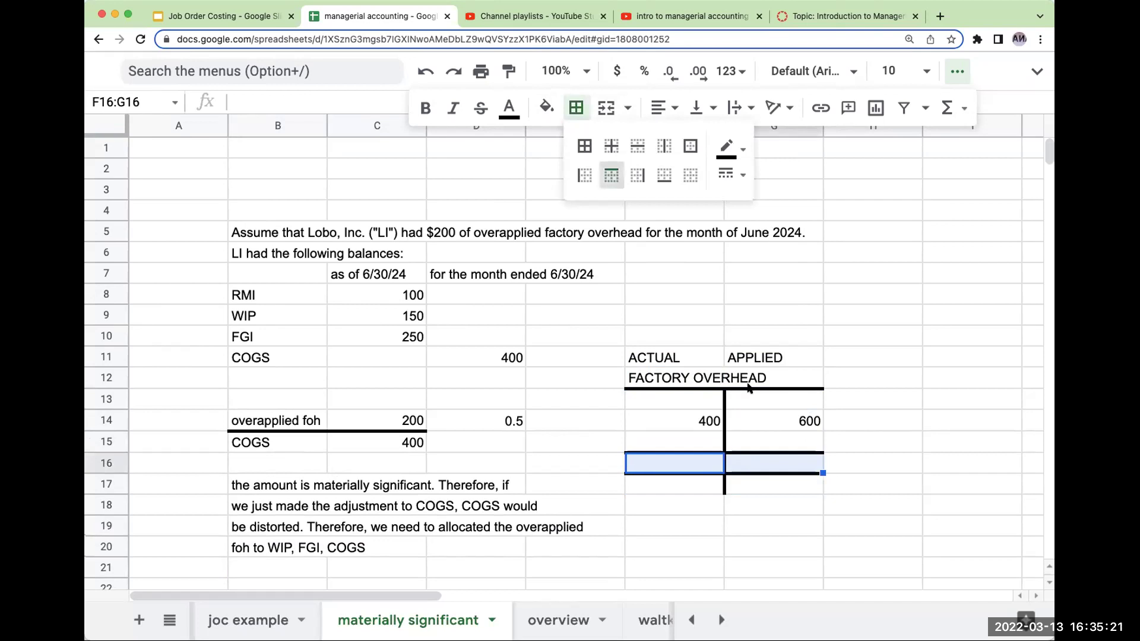
click(771, 448)
Enter totals: 600 in G16 for applied and a formula in F16 giving actual 400
click(772, 460)
text(600)
key(Return)
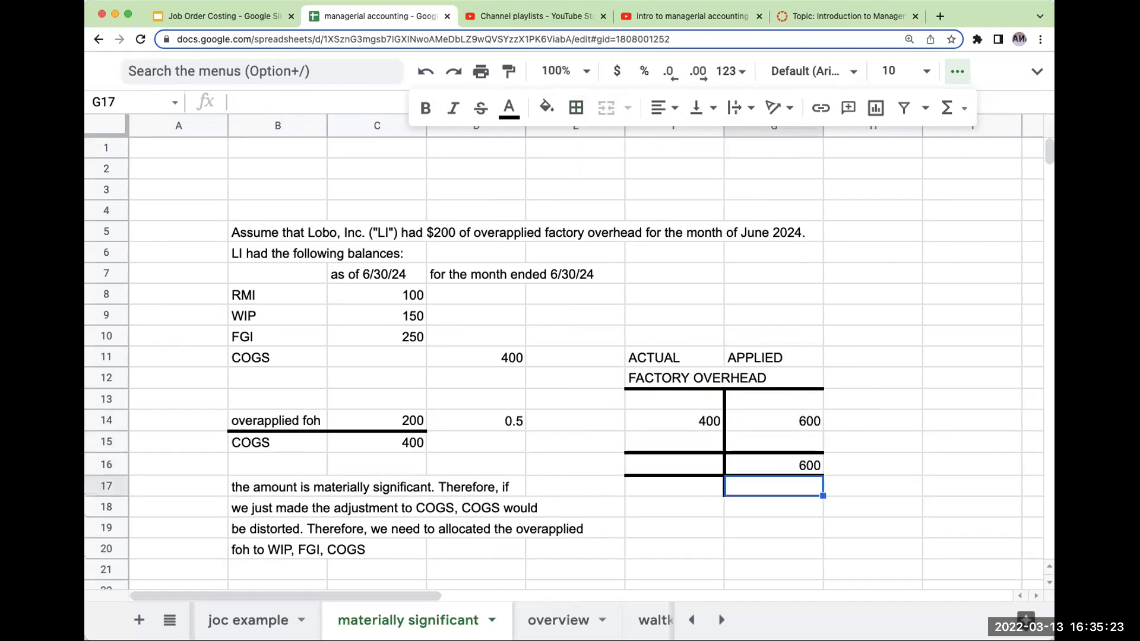
key(Up)
key(Left)
text(=)
key(Up)
key(Up)
key(Return)
key(Up)
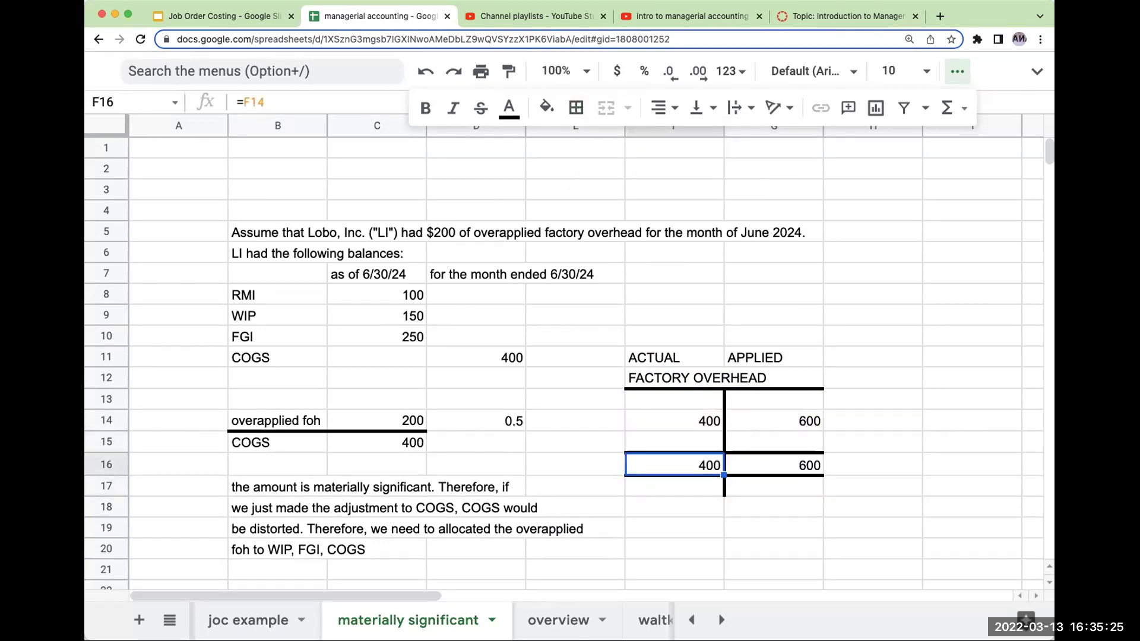
key(Up)
Extend the T-account's vertical line and compute the 200 overapplied balance as =G16-F16 in G17
drag(698, 512, 692, 530)
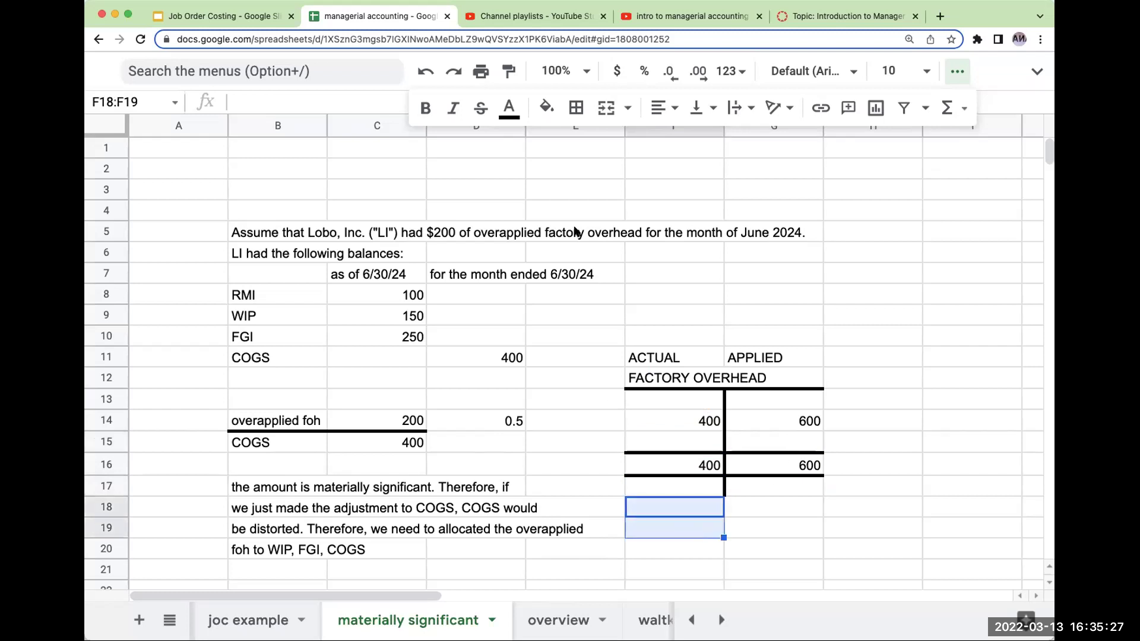
click(576, 107)
click(639, 176)
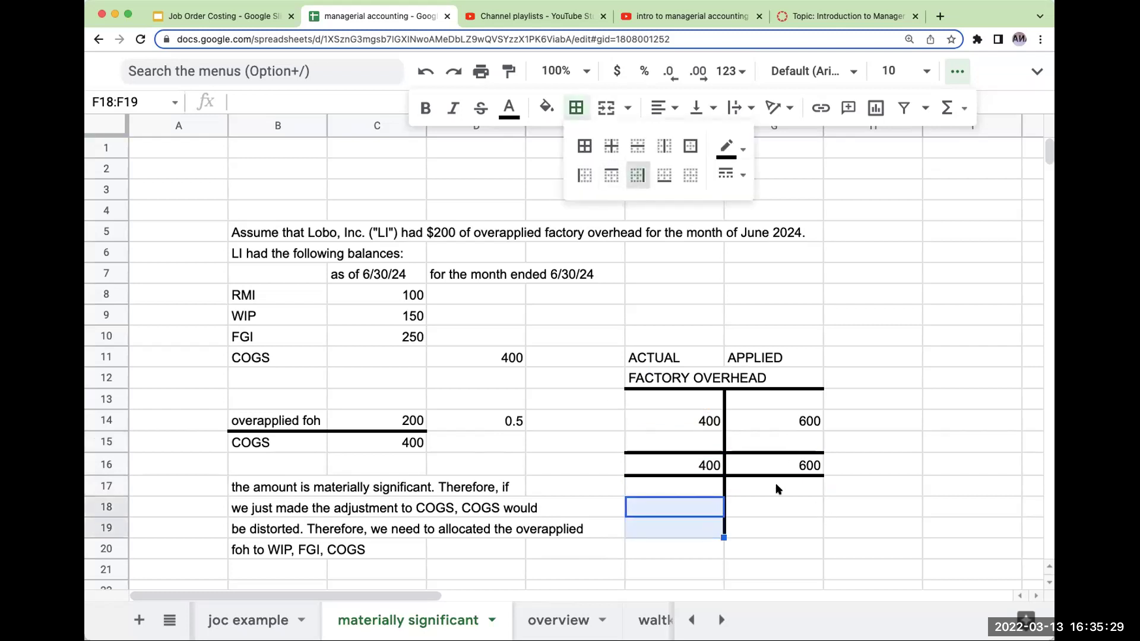
click(776, 485)
text(+)
key(Up)
text(-)
key(Up)
key(Left)
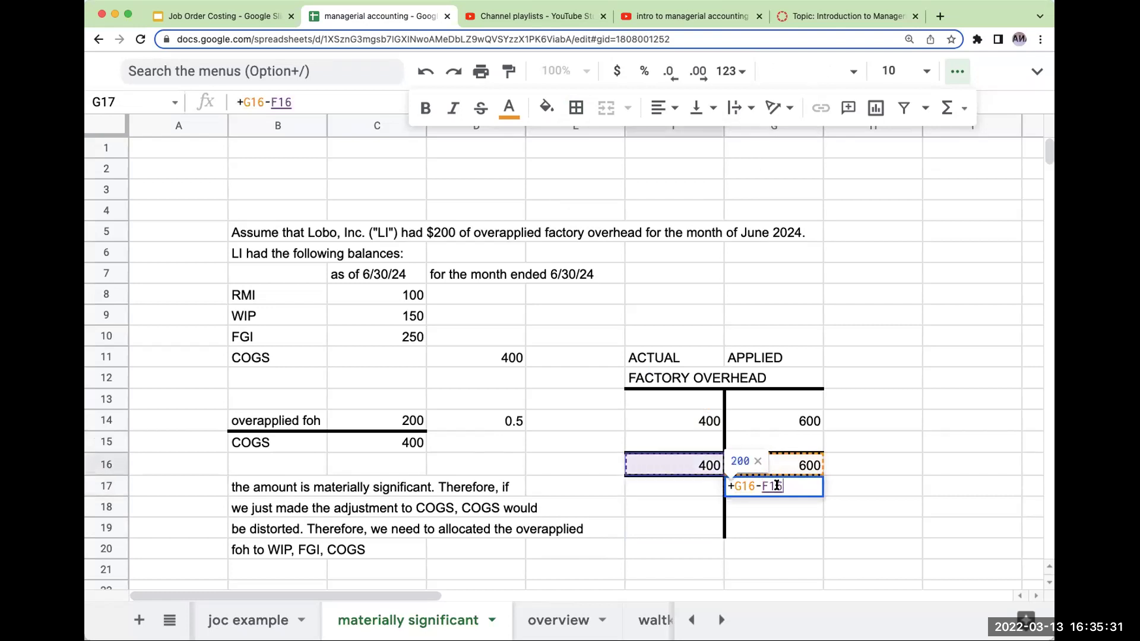
key(Return)
key(Up)
key(Left)
key(Right)
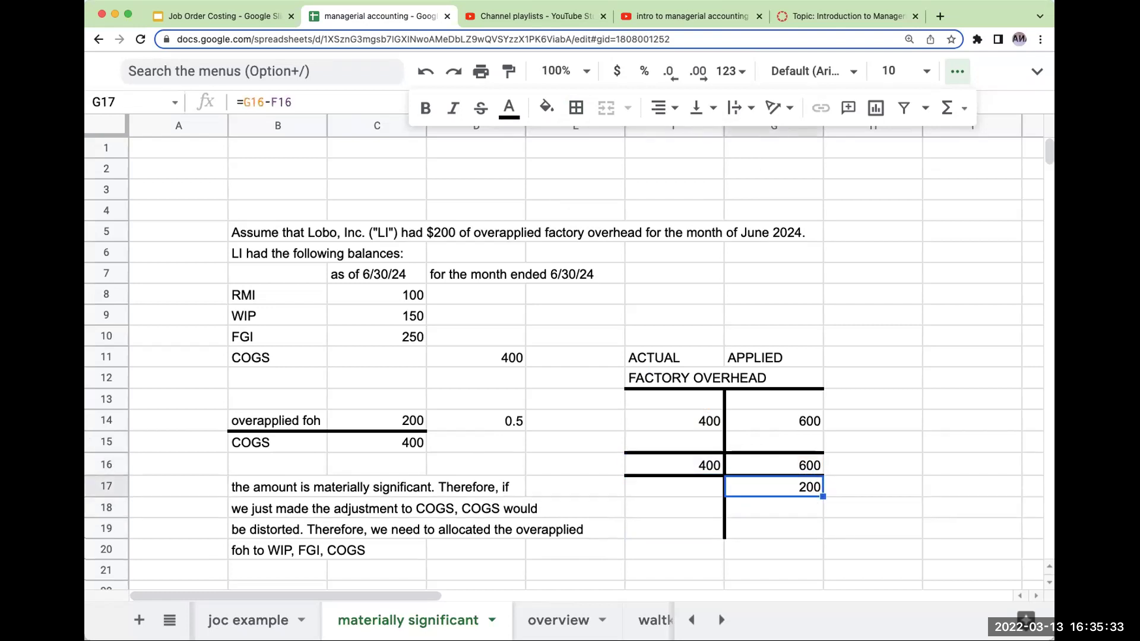
drag(685, 532, 742, 532)
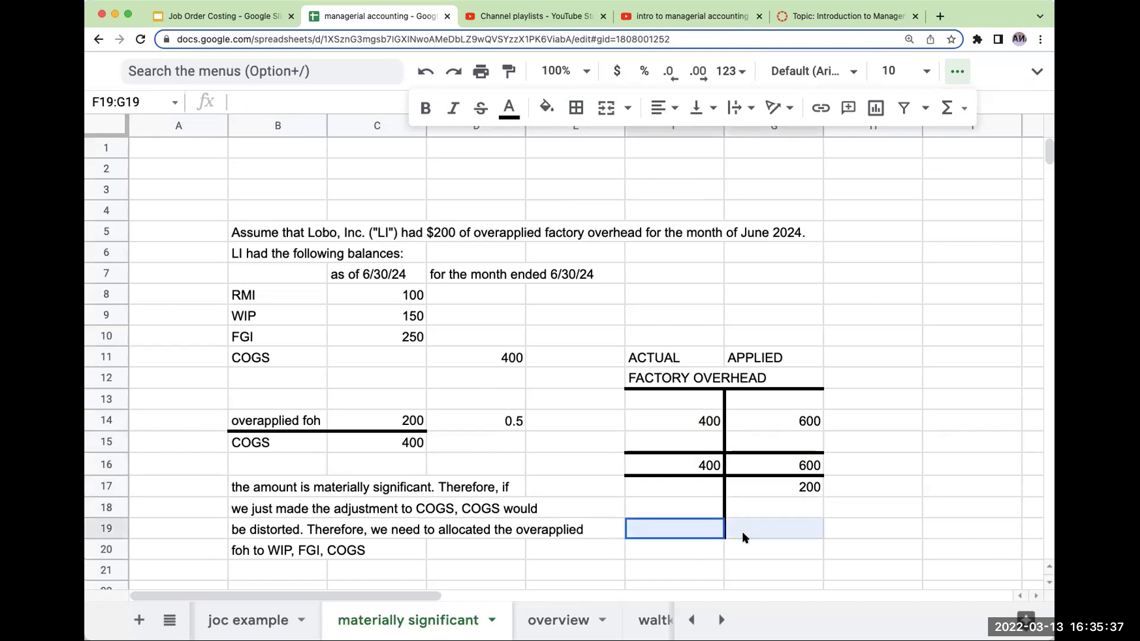
Add a top border to F19:G19 and enter the 200 closing entry in F18
click(576, 109)
click(611, 176)
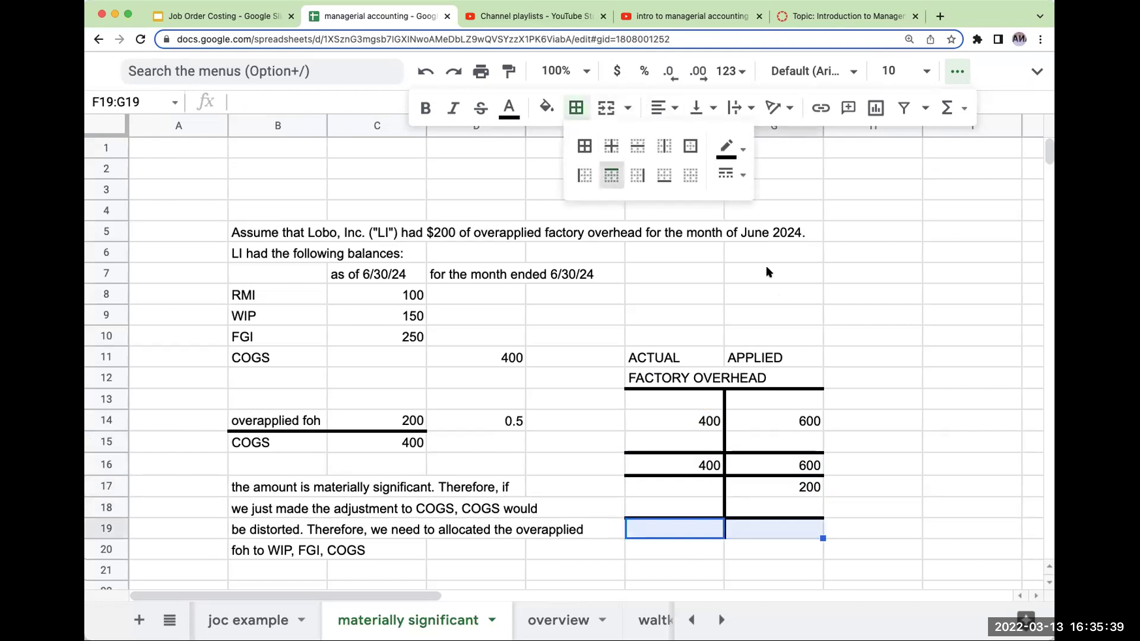
scroll(757, 291, down, 5)
click(703, 365)
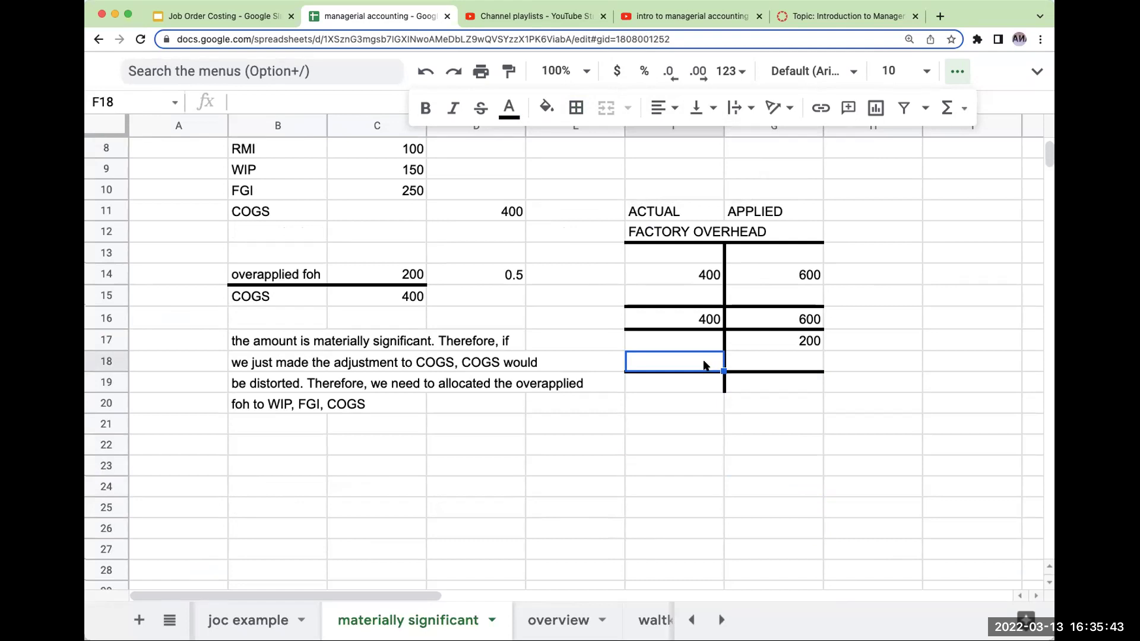
text(200)
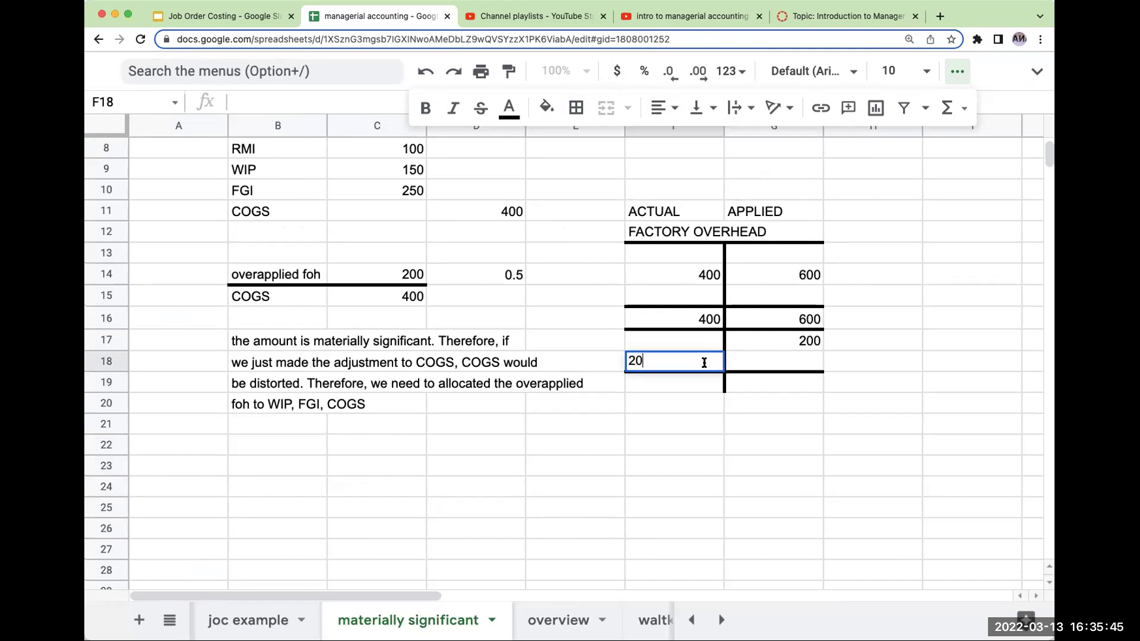
key(Return)
Shade F18 bright green and set F19 back to a white fill
click(547, 107)
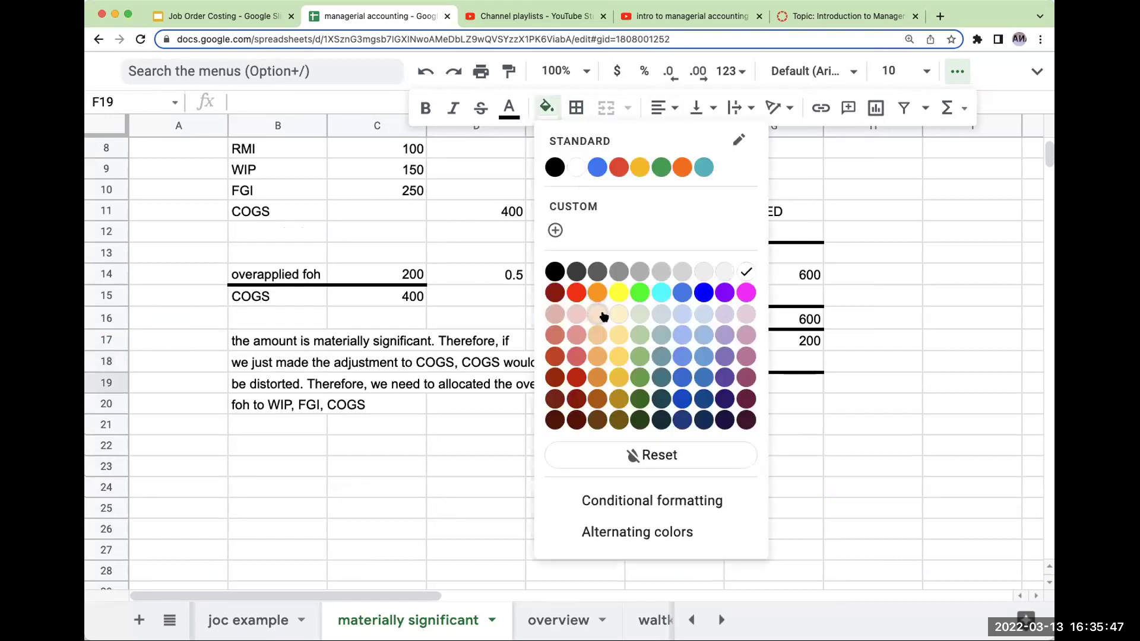
click(640, 292)
click(709, 364)
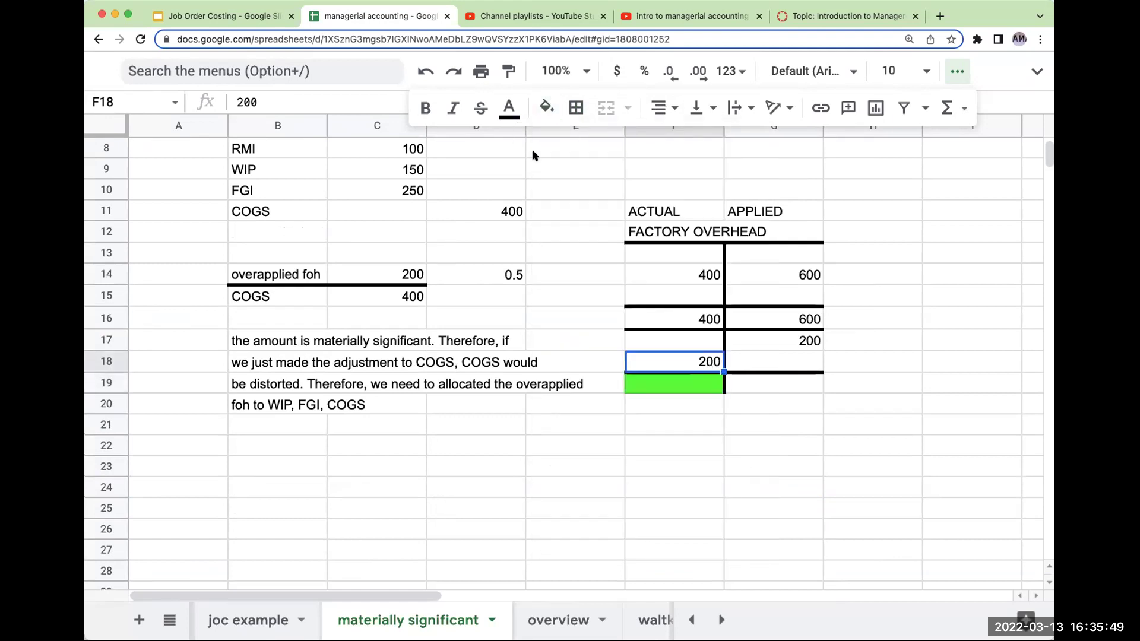
click(547, 107)
click(643, 291)
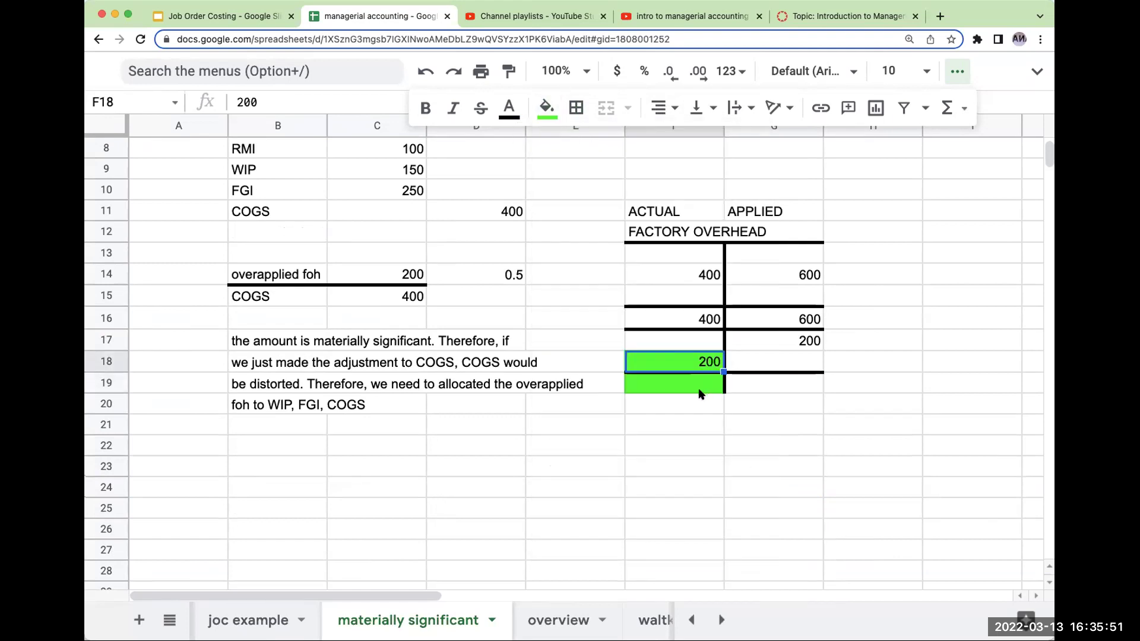
click(698, 393)
click(547, 106)
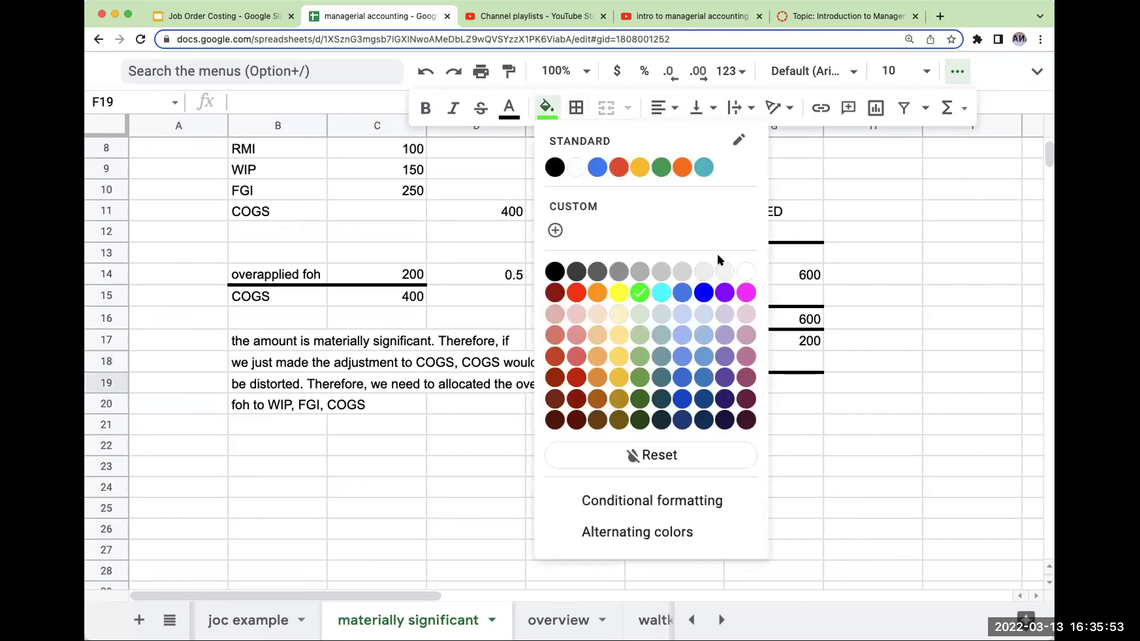
click(744, 265)
click(674, 404)
Enter a 0 closing balance in G19
click(772, 383)
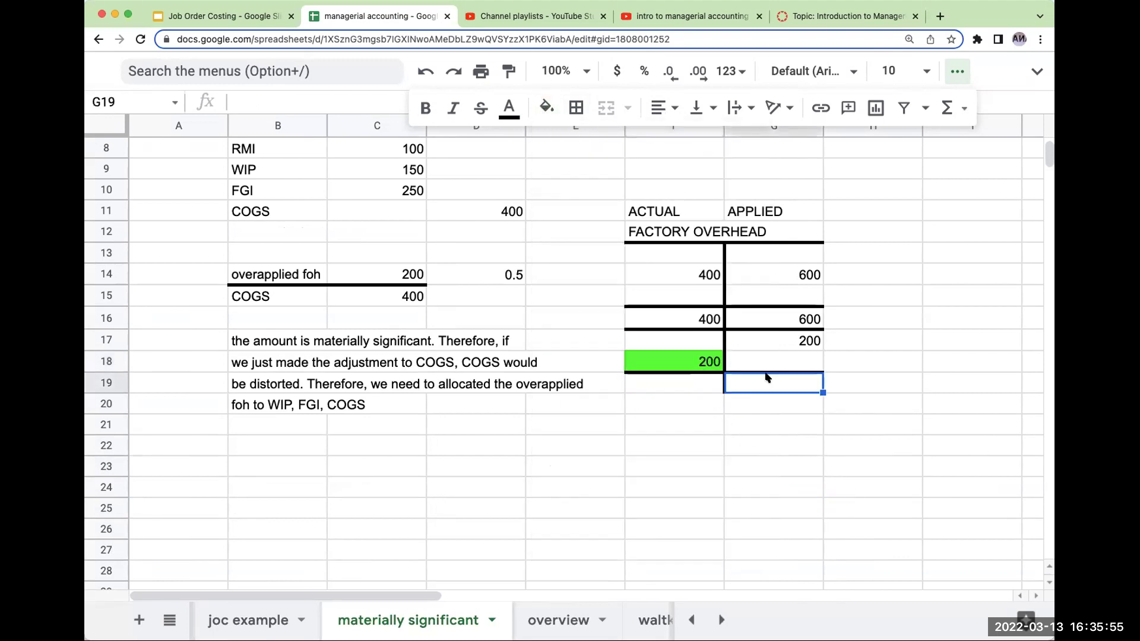
text(0)
key(Return)
click(573, 475)
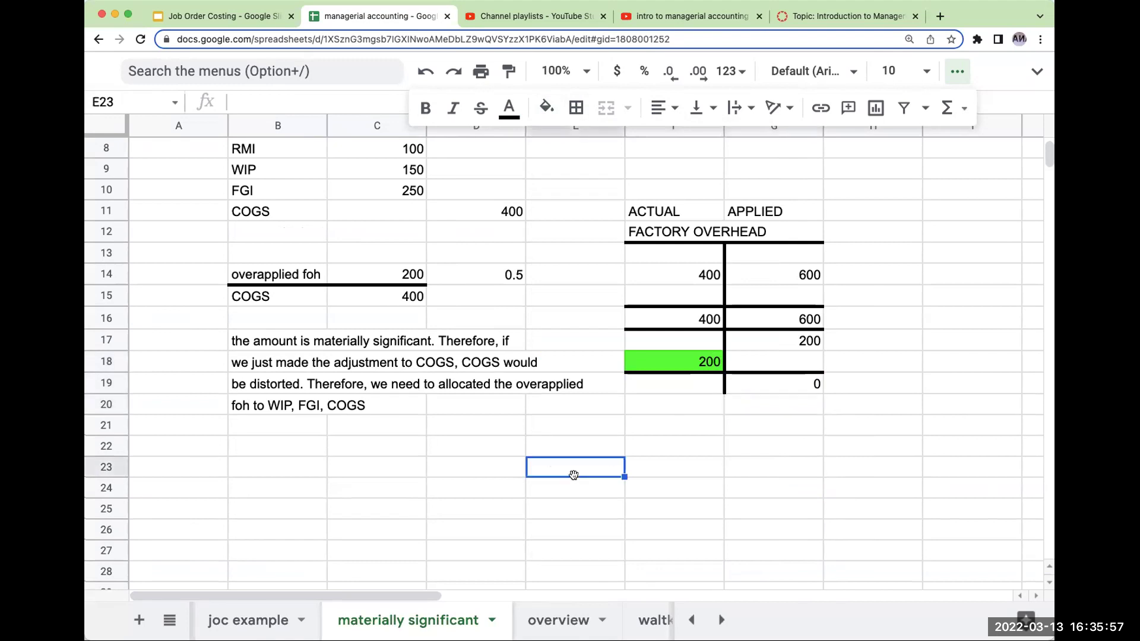
Label the entry FACTORY OVERHEAD in E23, with DEBIT and CREDIT headings in H22:I22
text(FACTORY OO)
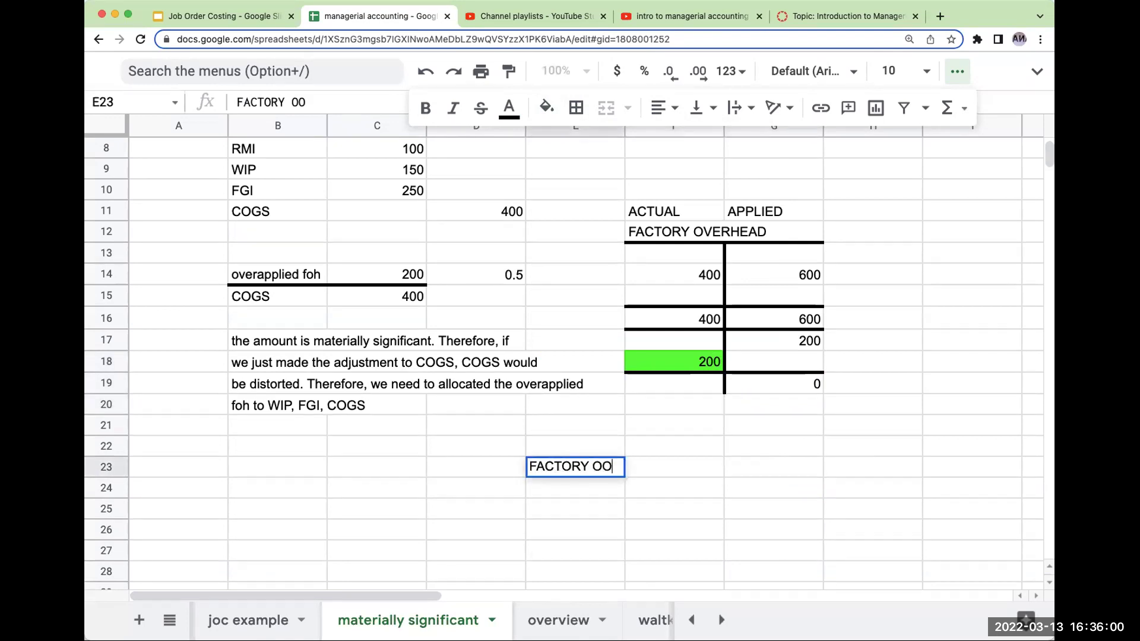
key(BackSpace)
text(VERH)
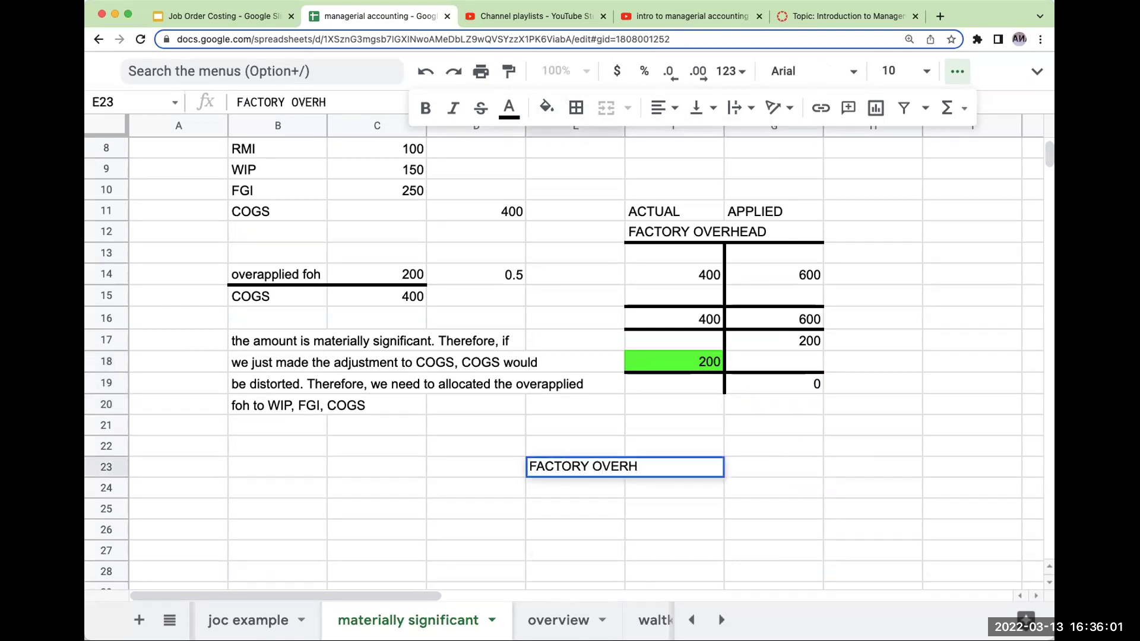
text(EAD)
click(773, 467)
click(872, 445)
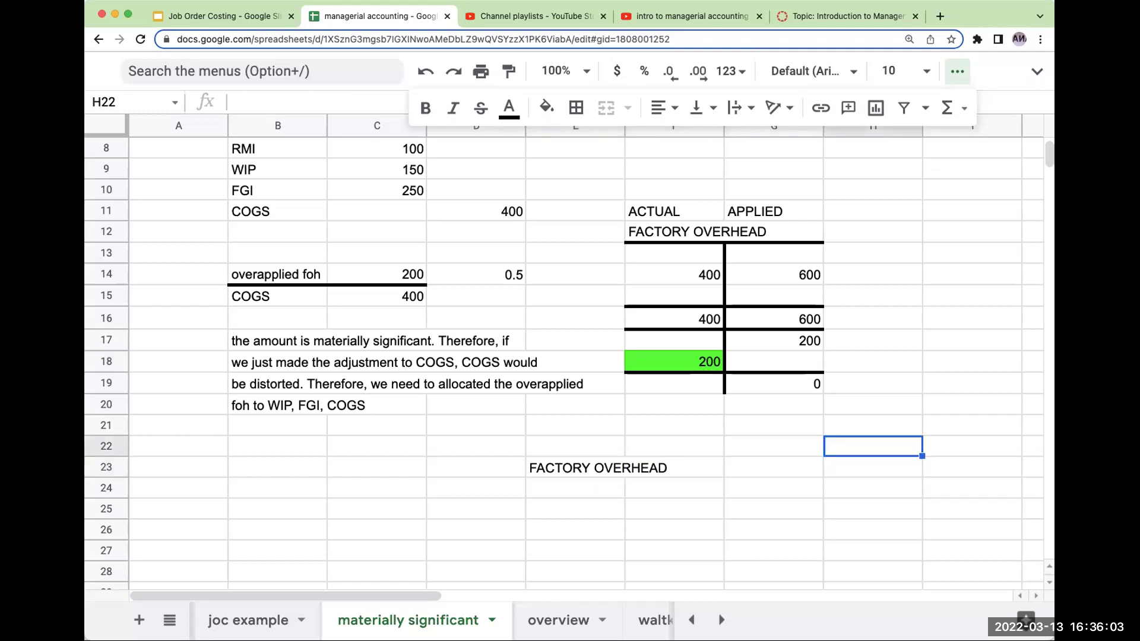
text(DEBIT)
key(Tab)
text(CREDIT)
key(Return)
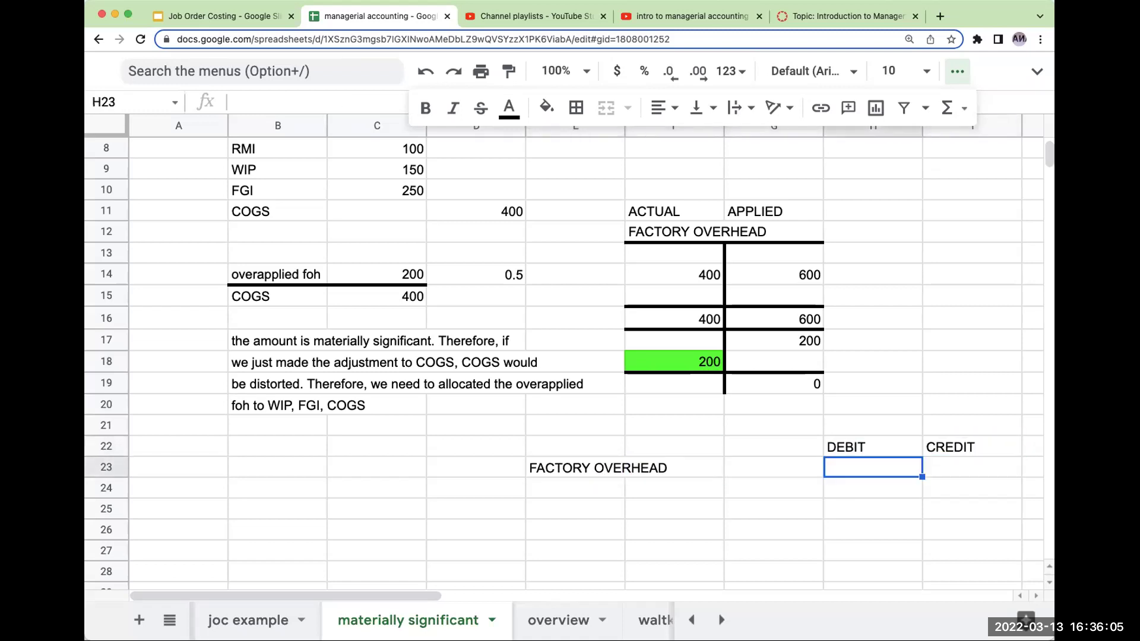
Debit FACTORY OVERHEAD 200 in H23 with a reference to F18
text(=)
key(Left)
key(Left)
key(Up)
key(Up)
key(Up)
key(Up)
key(Up)
key(Return)
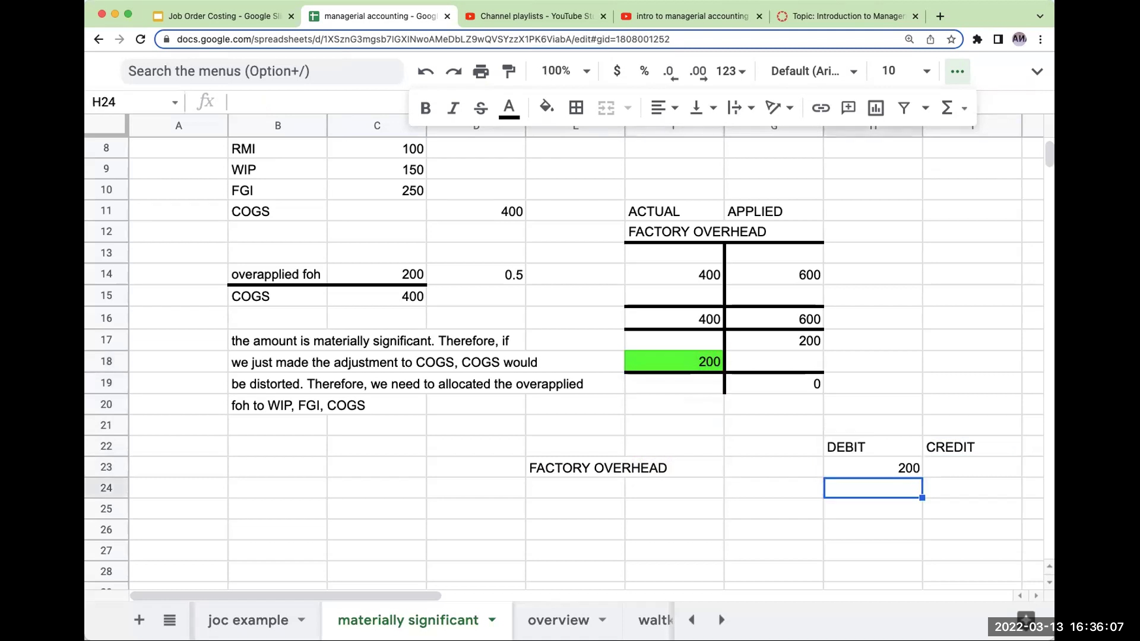
key(Left)
key(Left)
key(Left)
key(Left)
key(Left)
key(Left)
key(Down)
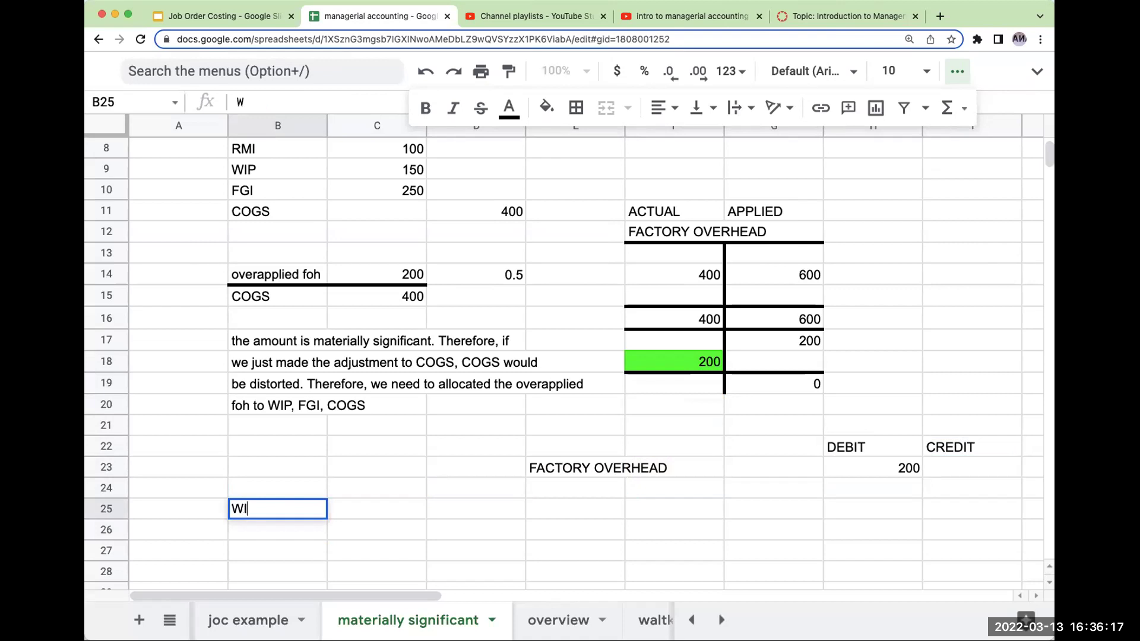
List the accounts WIP, FGI and COGS down column B
text(P)
key(Return)
text(FGI)
key(Return)
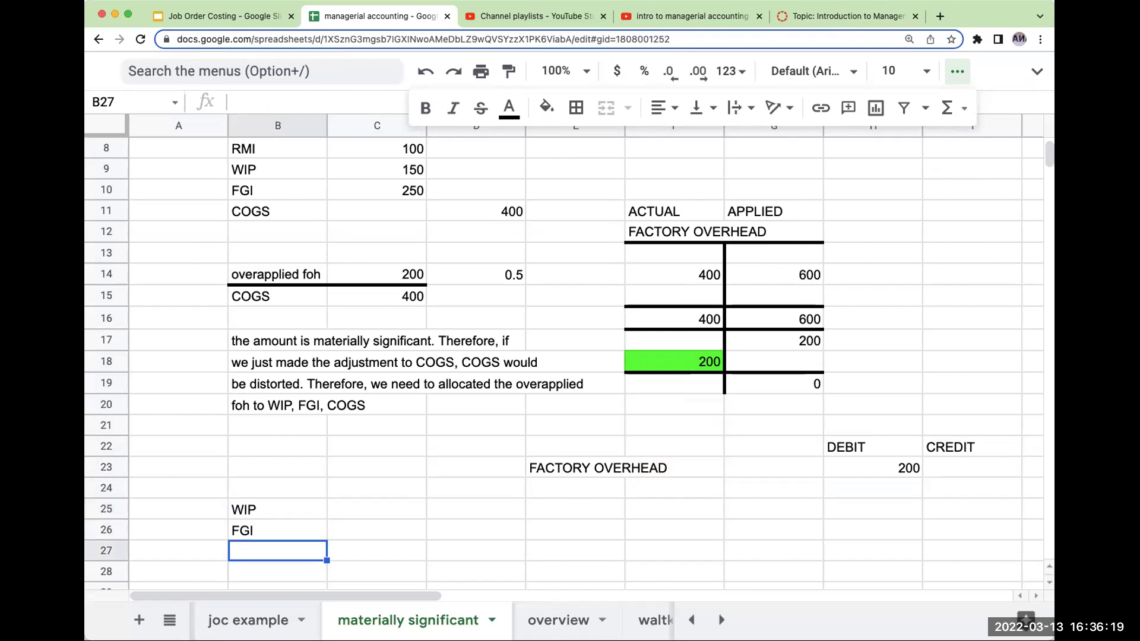
text(COGS)
key(Return)
Add a TOTAL column pulling each account's balance: 150, 250 and 400
key(Right)
key(Up)
key(Up)
key(Up)
key(Up)
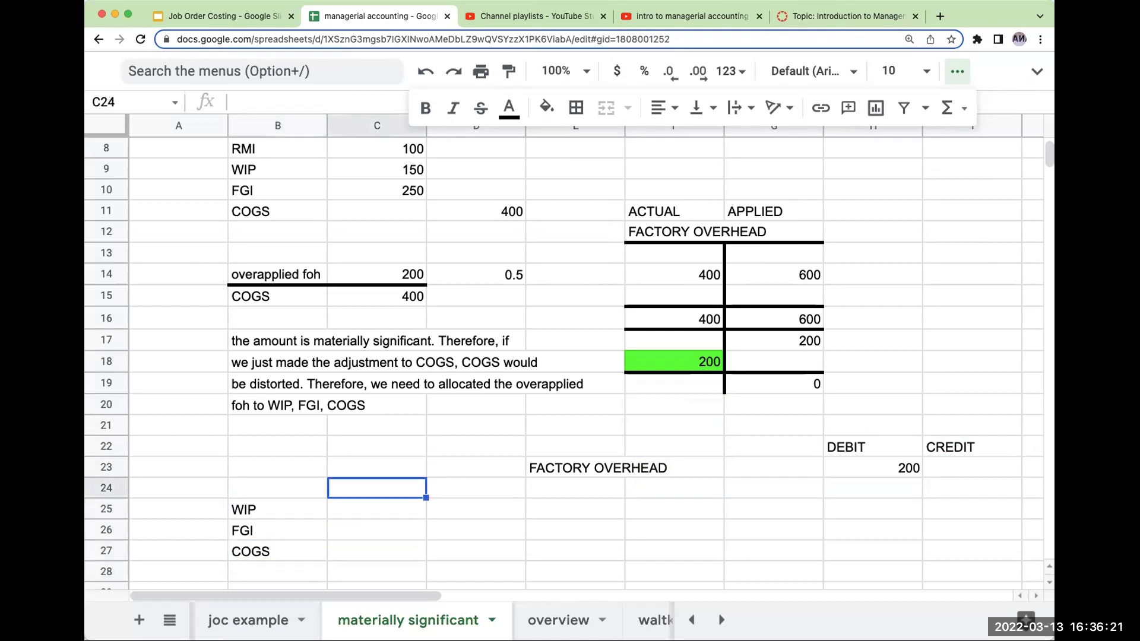
text(TOTAL)
key(Return)
text(+)
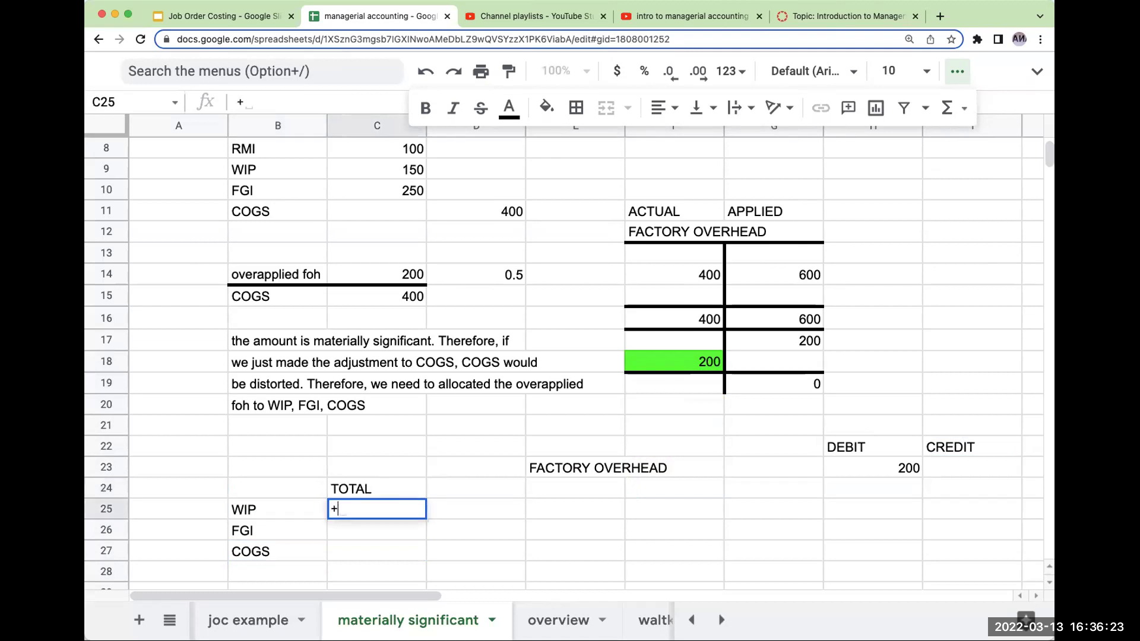
click(380, 170)
key(Return)
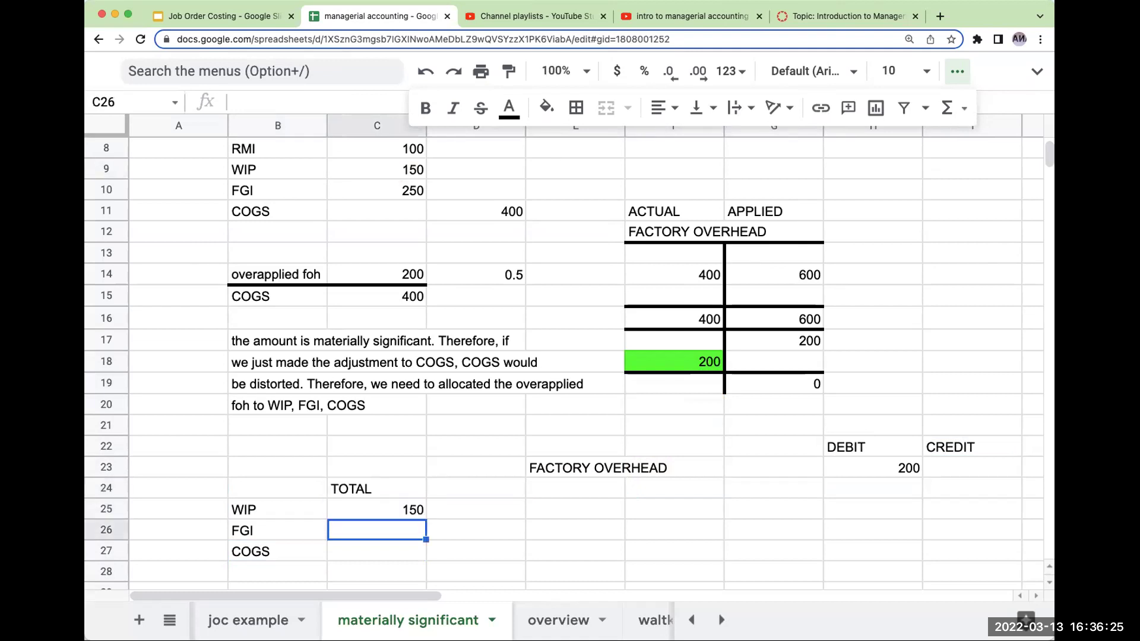
key(Up)
key(ctrl+c)
key(Down)
key(ctrl+v)
key(Down)
text(+)
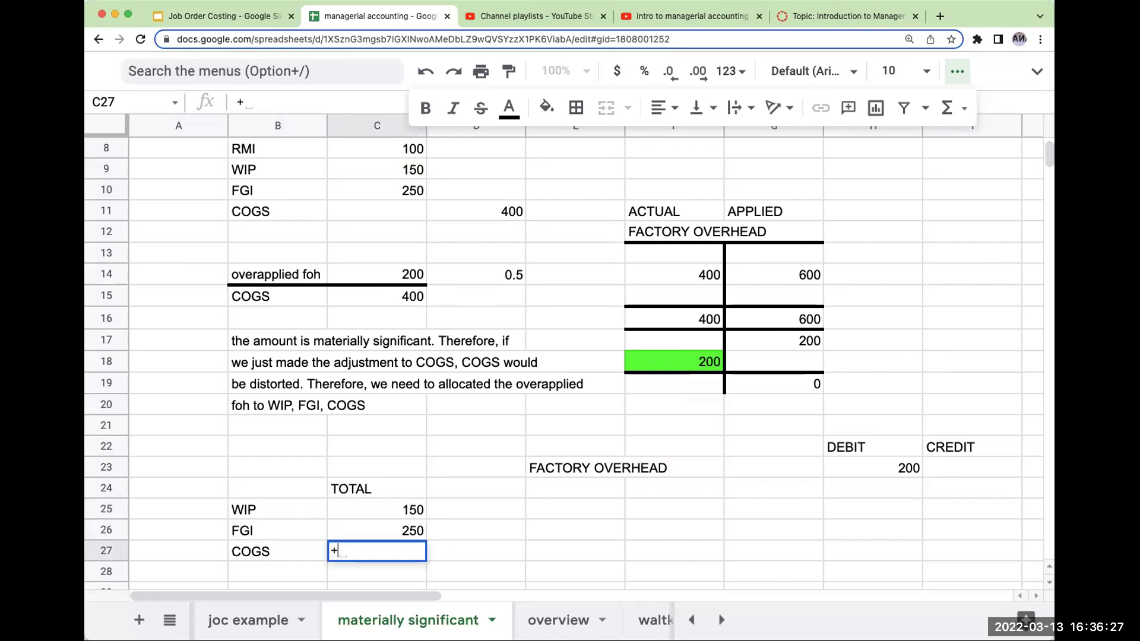
click(511, 211)
key(Return)
key(Up)
key(Up)
key(Up)
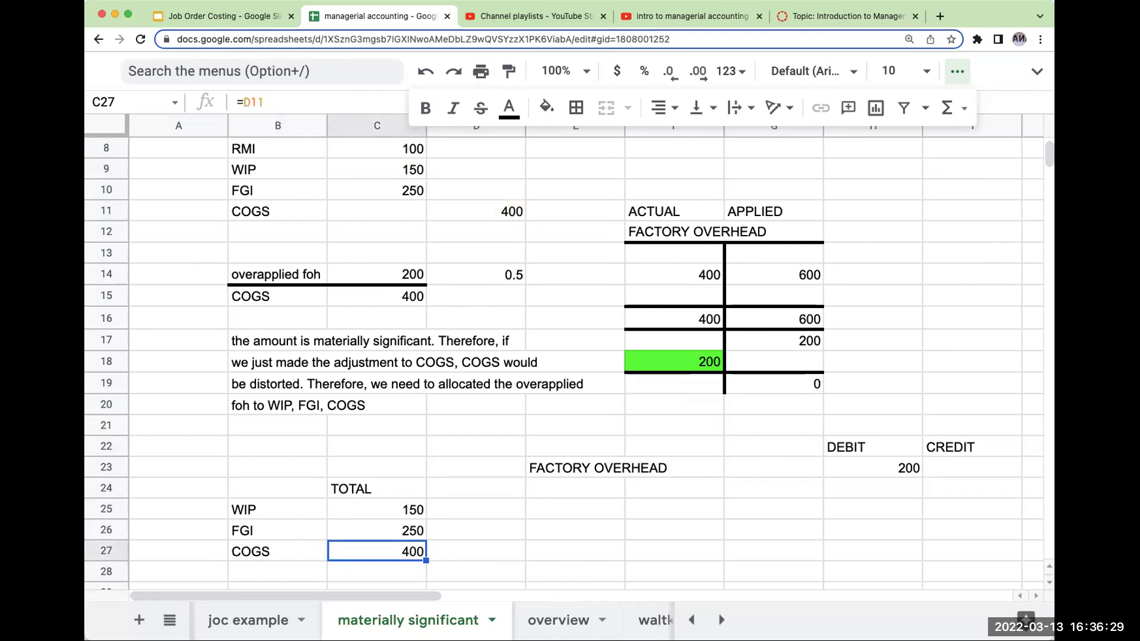
Add a % OF TOTAL heading, sum the 800 grand total, and compute WIP's 0.1875 share
click(476, 488)
text(% OF TOTAL)
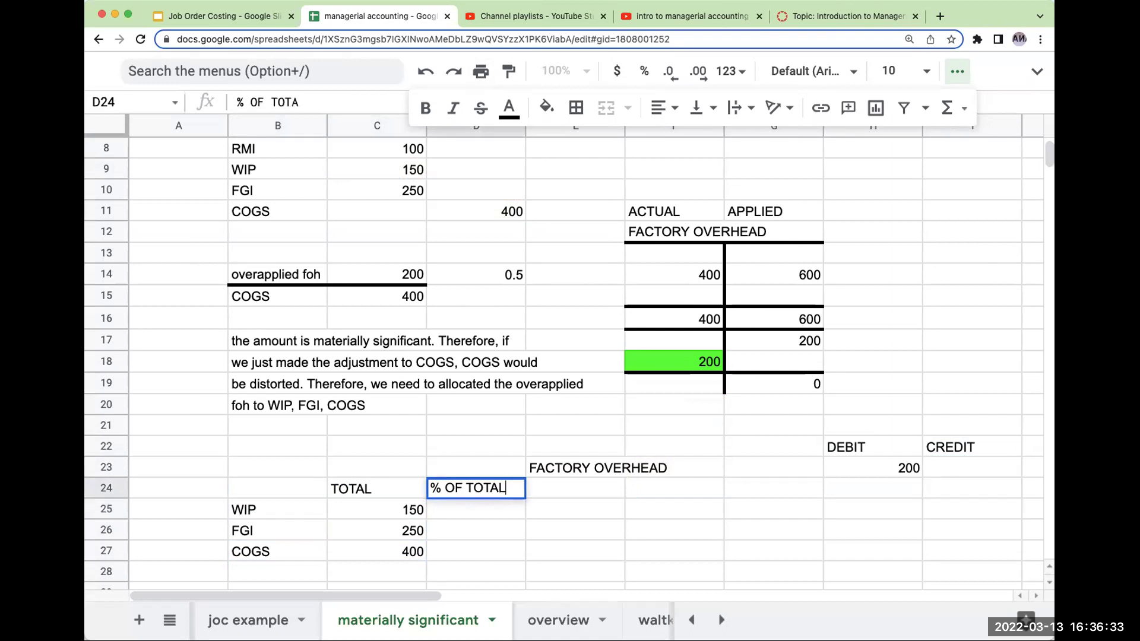
key(Return)
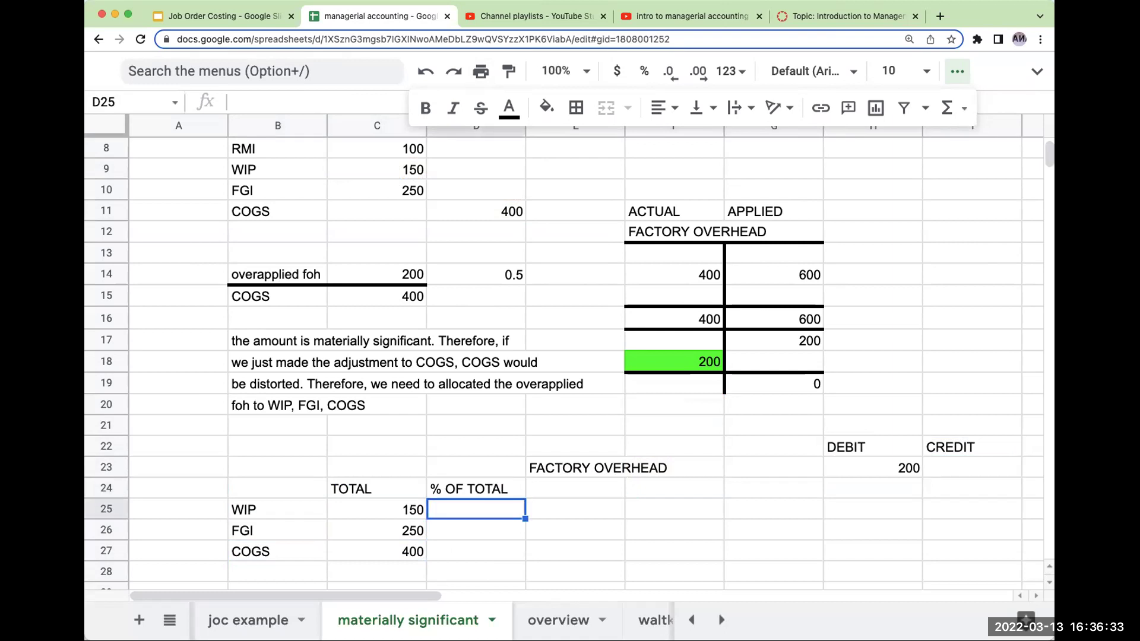
key(Left)
key(Down)
key(Down)
key(Down)
text(+)
key(Up)
key(Up)
key(Up)
text(+)
key(Up)
key(Up)
text(+)
key(Up)
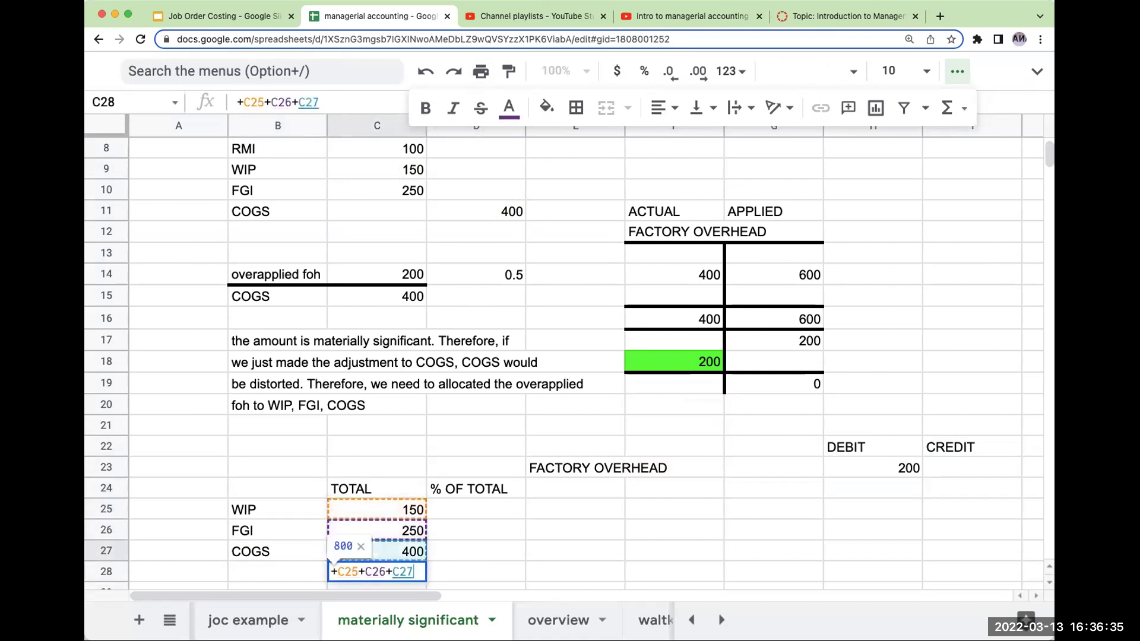
key(Return)
key(Right)
key(Up)
key(Up)
key(Up)
key(Up)
text(+)
key(Left)
text(/)
key(Left)
key(Down)
key(Down)
key(Down)
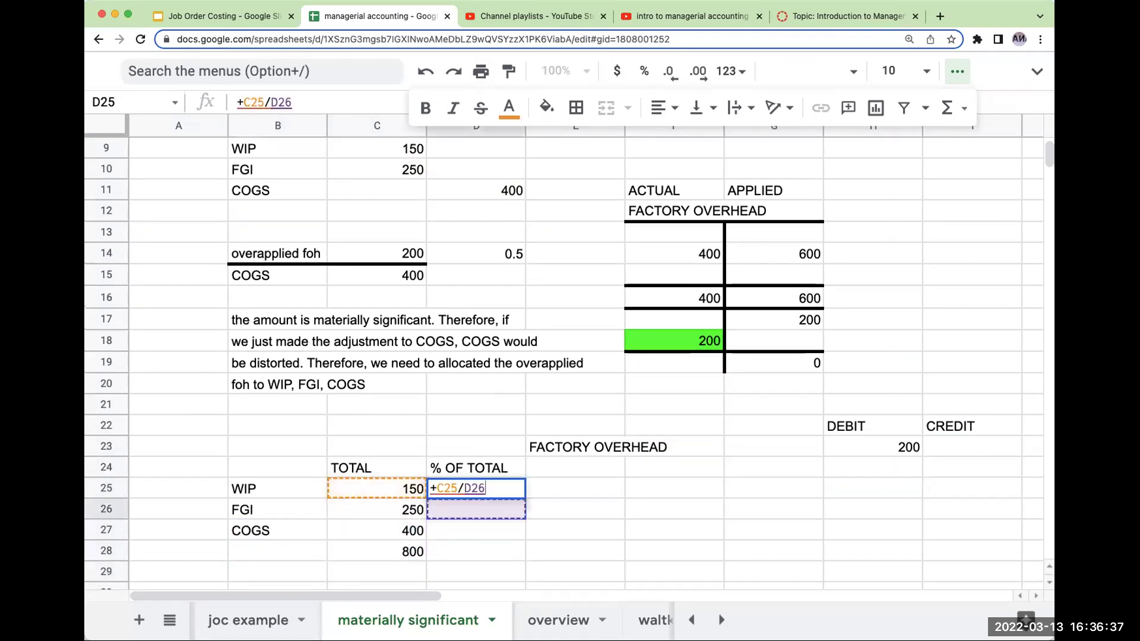
key(Return)
Move the allocation table from B24:D28 down five rows to B29
drag(298, 472, 430, 540)
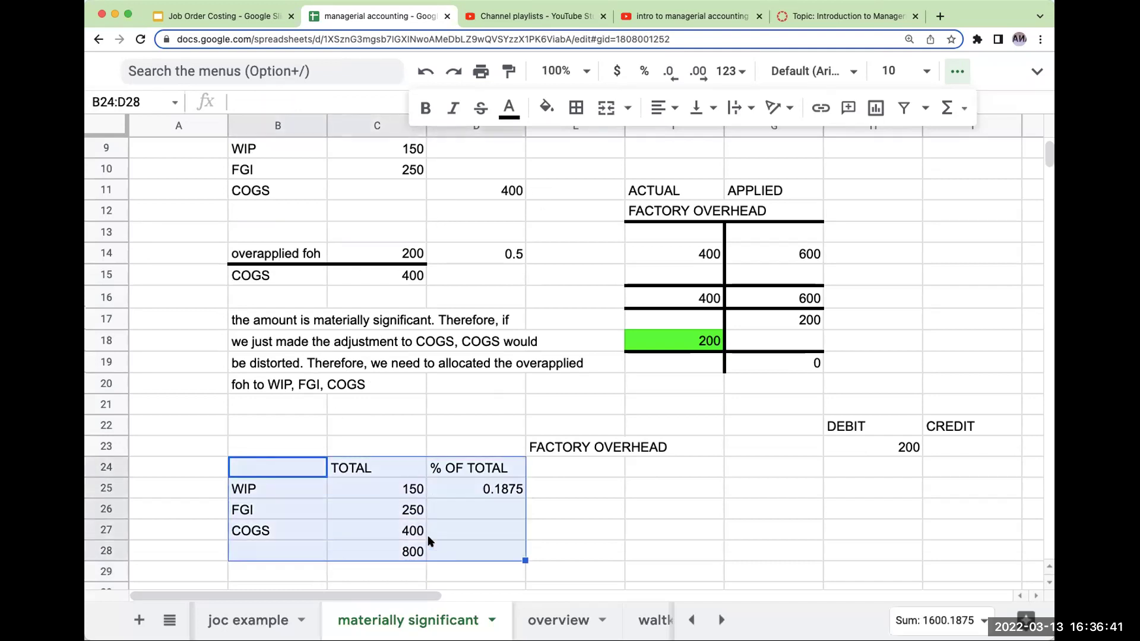
key(super+x)
scroll(368, 529, down, 3)
click(318, 517)
key(super+v)
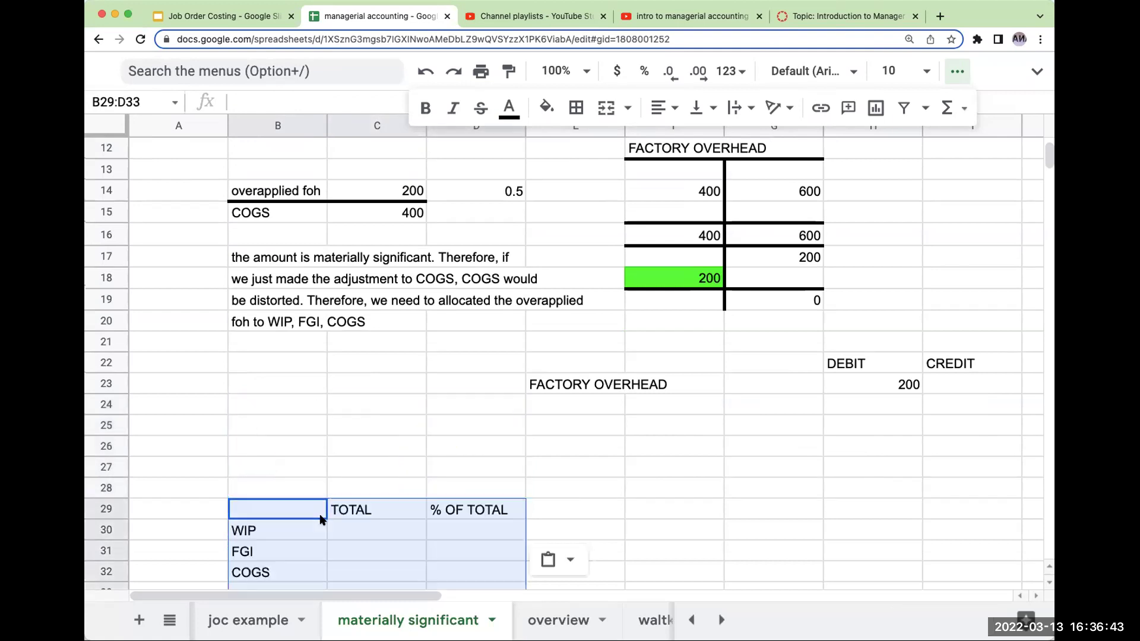
scroll(487, 434, down, 5)
Compute FGI's and COGS's shares of the 800 total in D31 and D32
click(477, 383)
text(+)
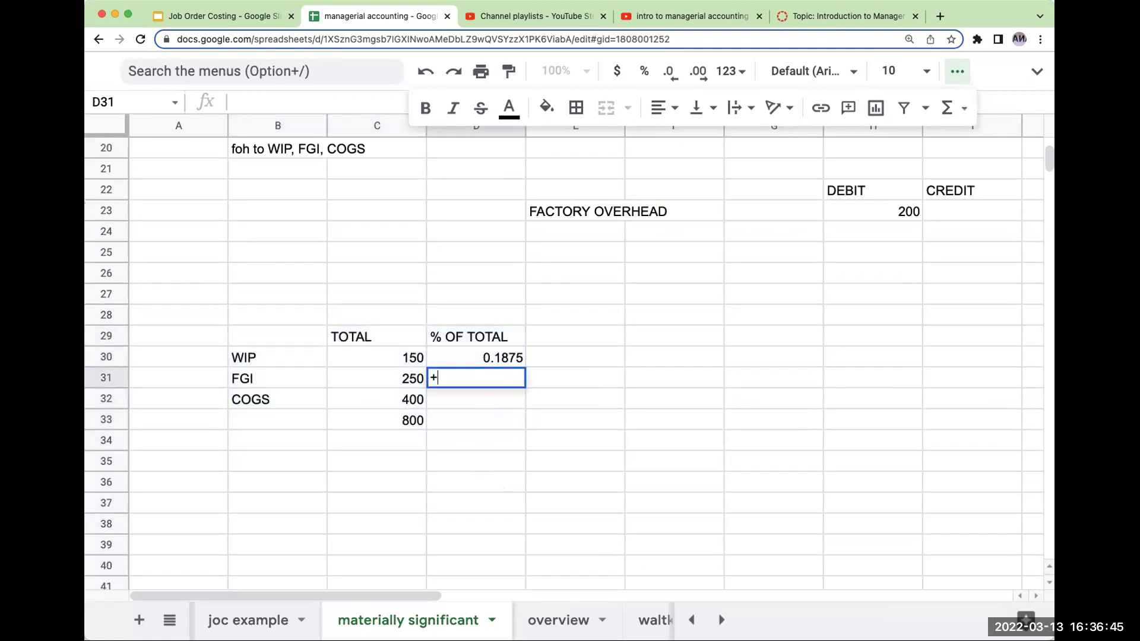
key(Left)
text(/)
key(Left)
key(Down)
key(Down)
key(Return)
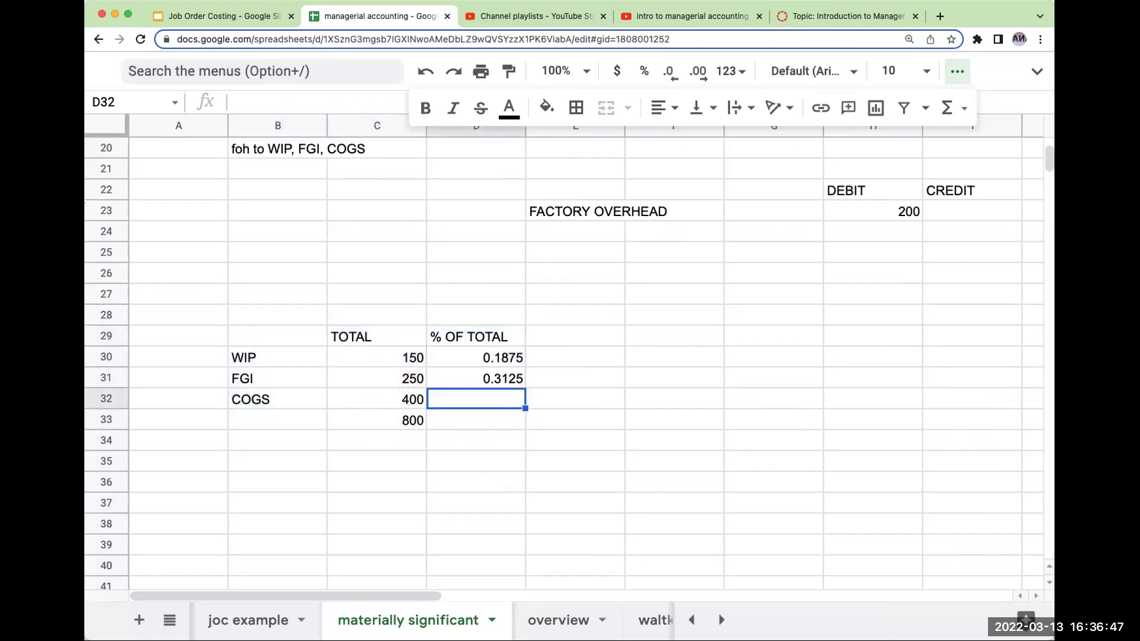
text(+)
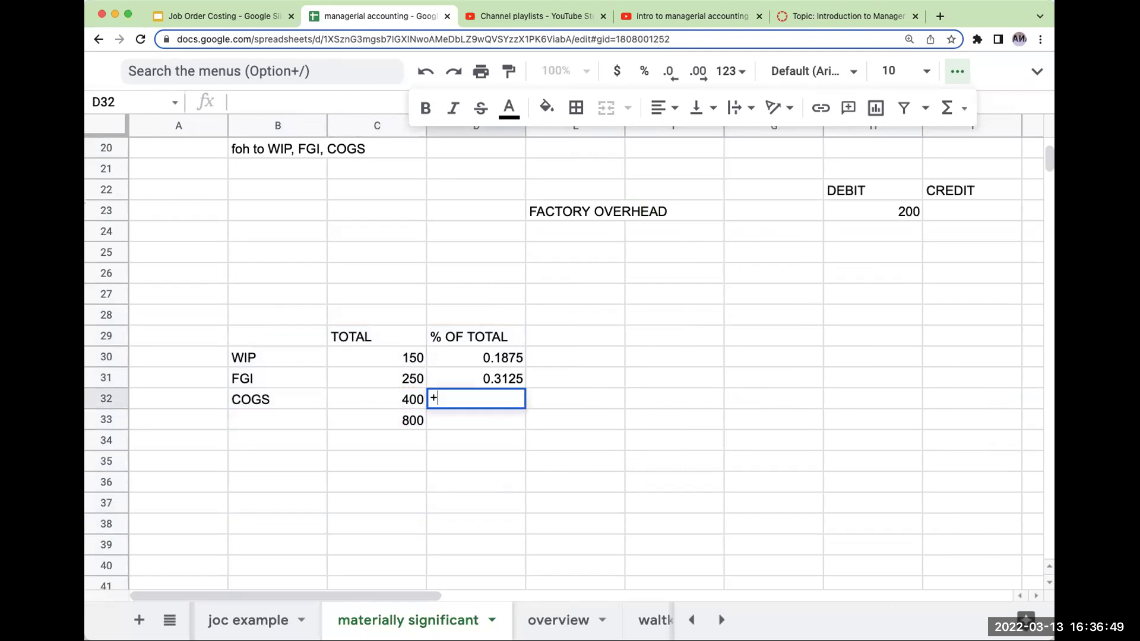
key(Left)
text(/)
key(Left)
key(Down)
key(Return)
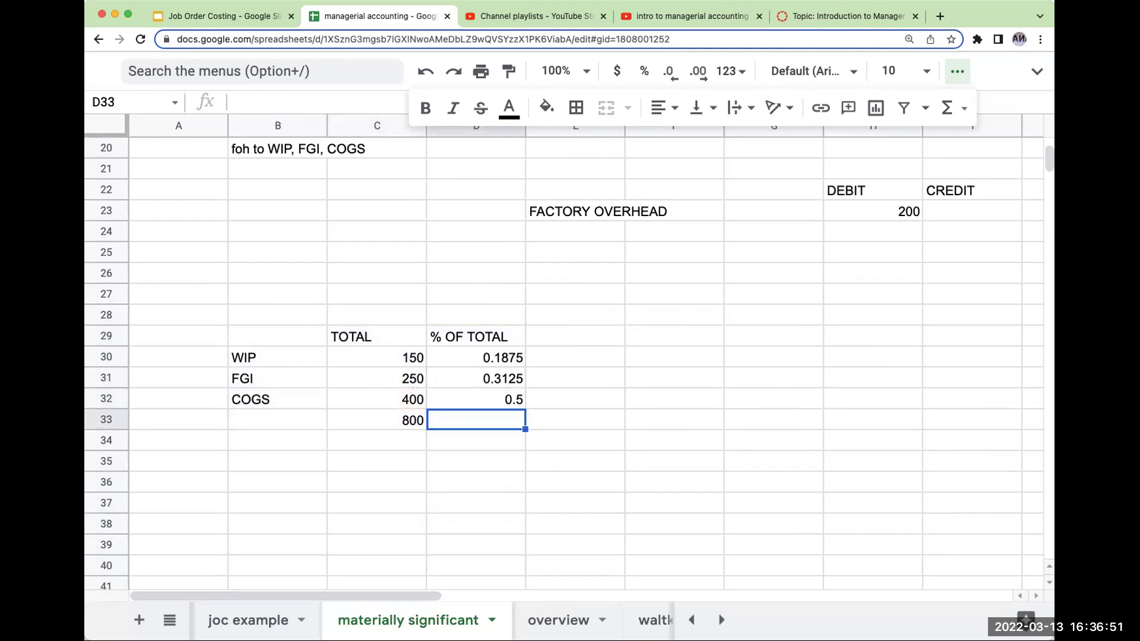
Add the notes 150/800, 250/800 and 400/800 beside the shares in E30:E32
key(Right)
key(Up)
key(Up)
key(Up)
text(150/)
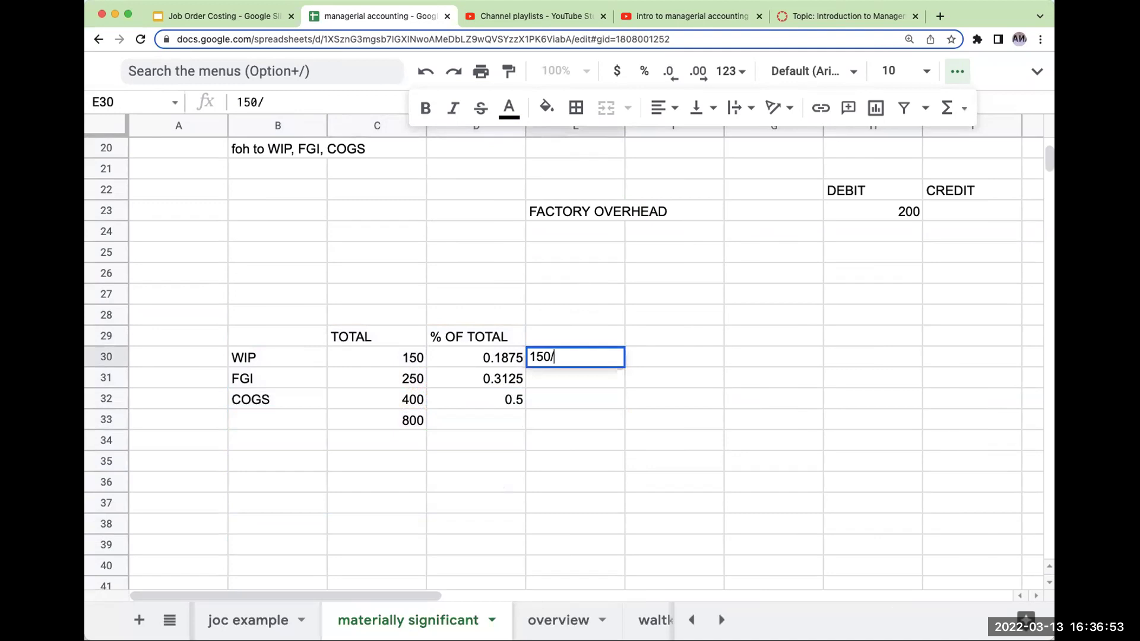
text(800)
key(Return)
text(250/)
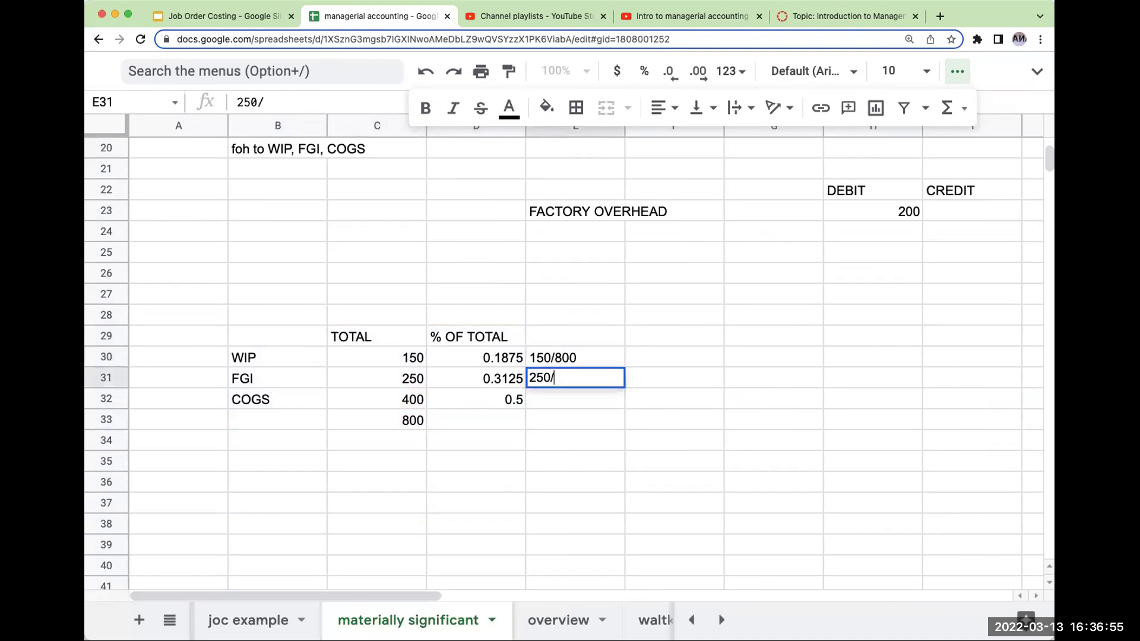
text(400)
key(Return)
key(Up)
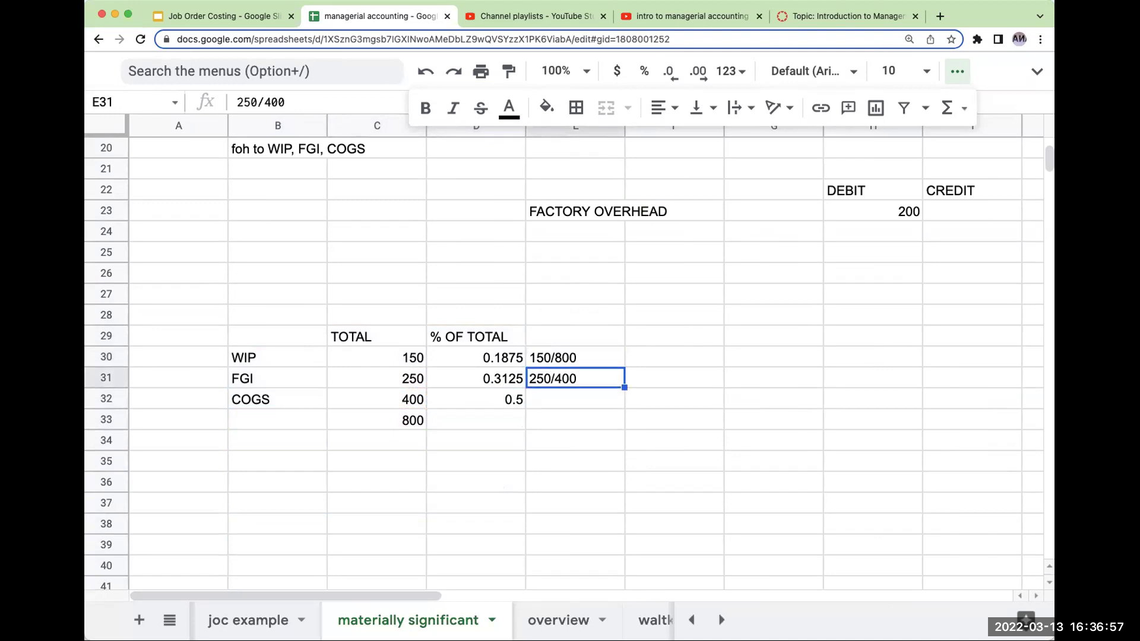
text(250/800)
key(Return)
text(400/800)
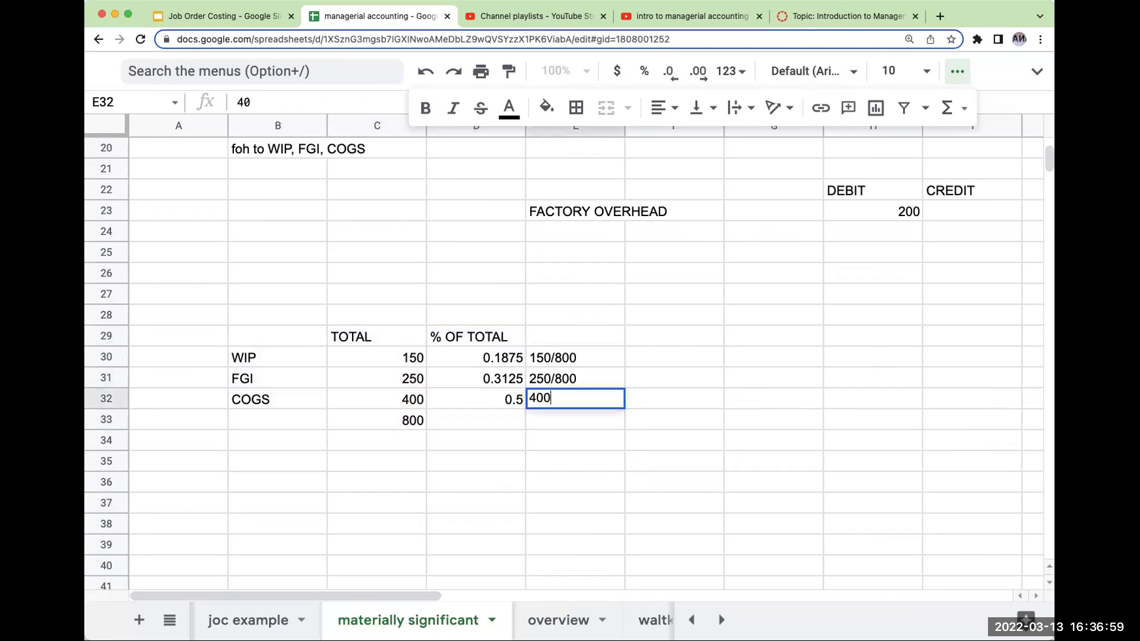
key(Return)
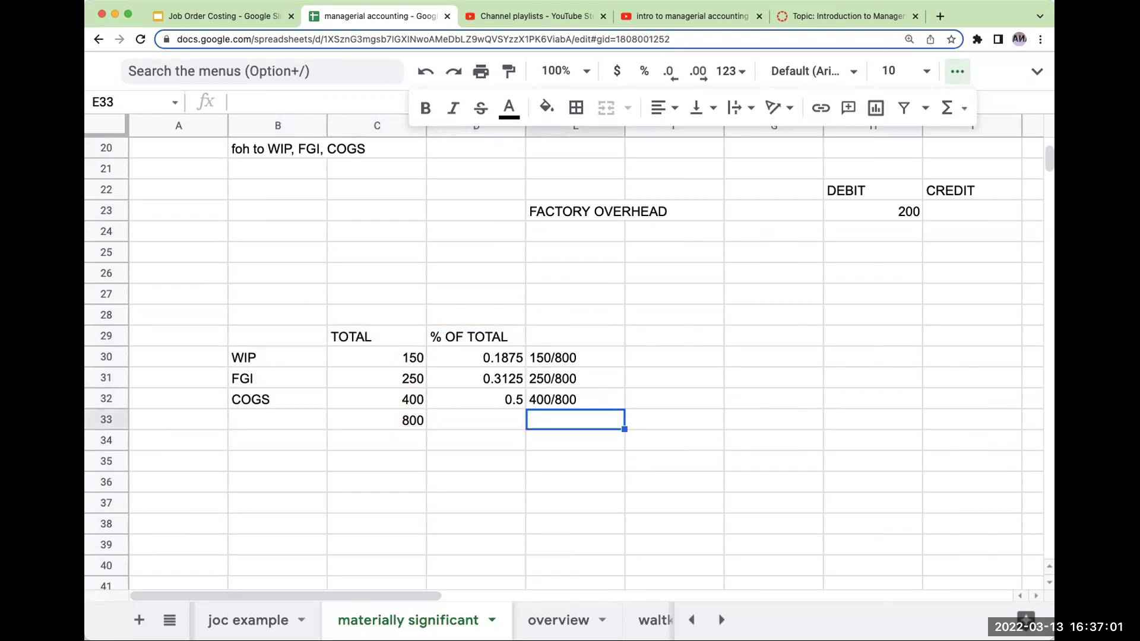
Label the columns (A) and (B) and add an OVERAPPLIED FOH column of 200 per account
click(472, 309)
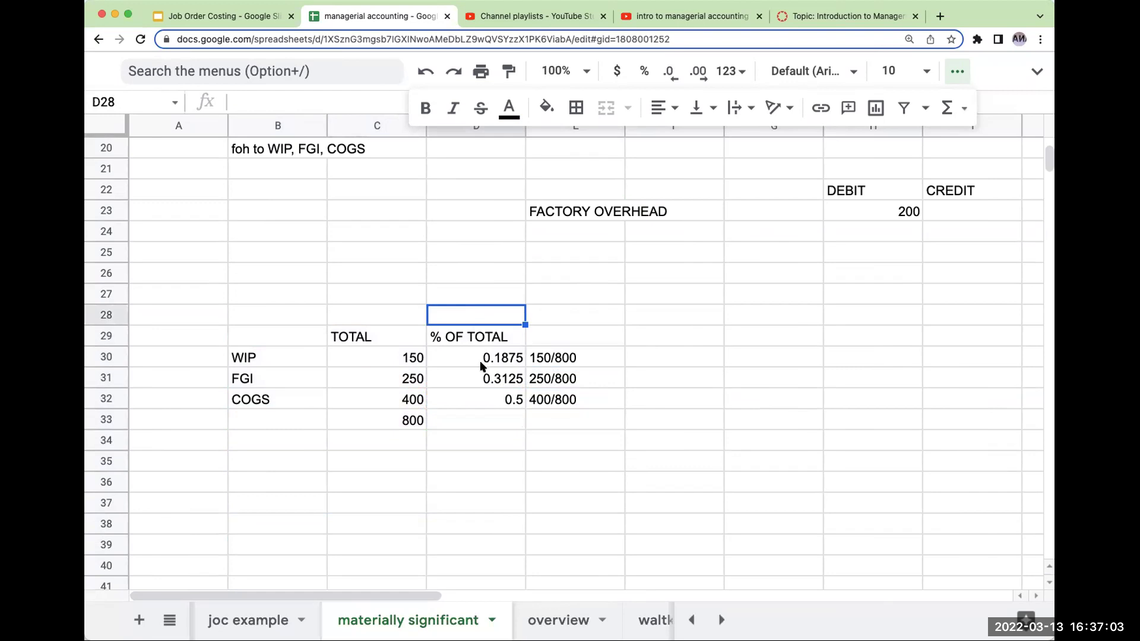
text((A))
key(Tab)
key(Tab)
text(()
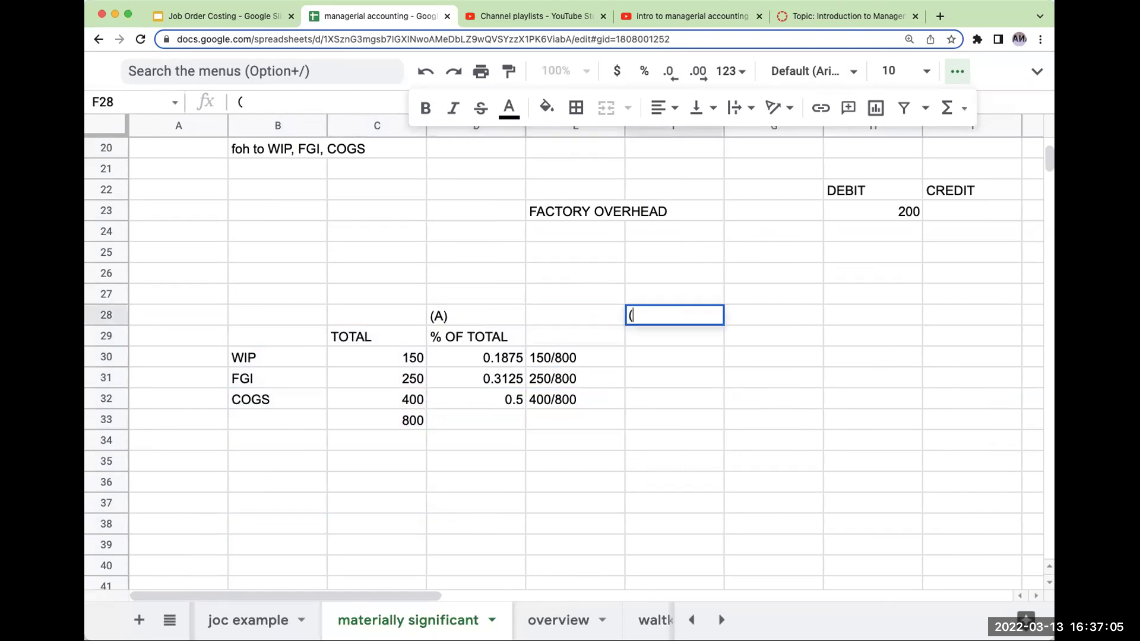
text(B))
key(Return)
key(Tab)
key(Tab)
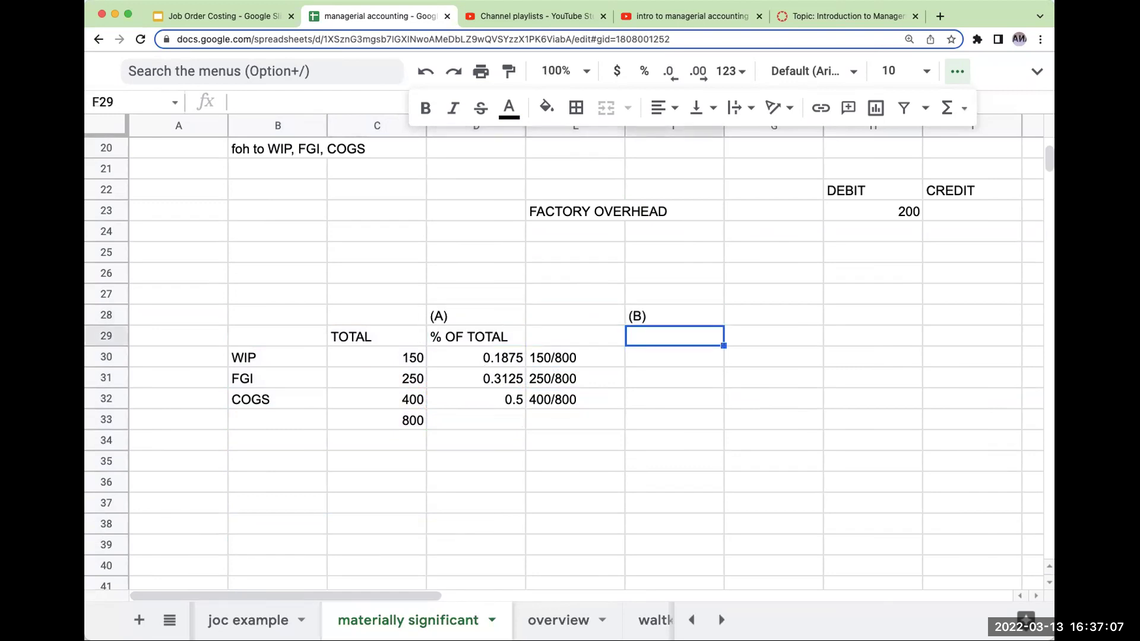
text(OVERAPPLIED FOH)
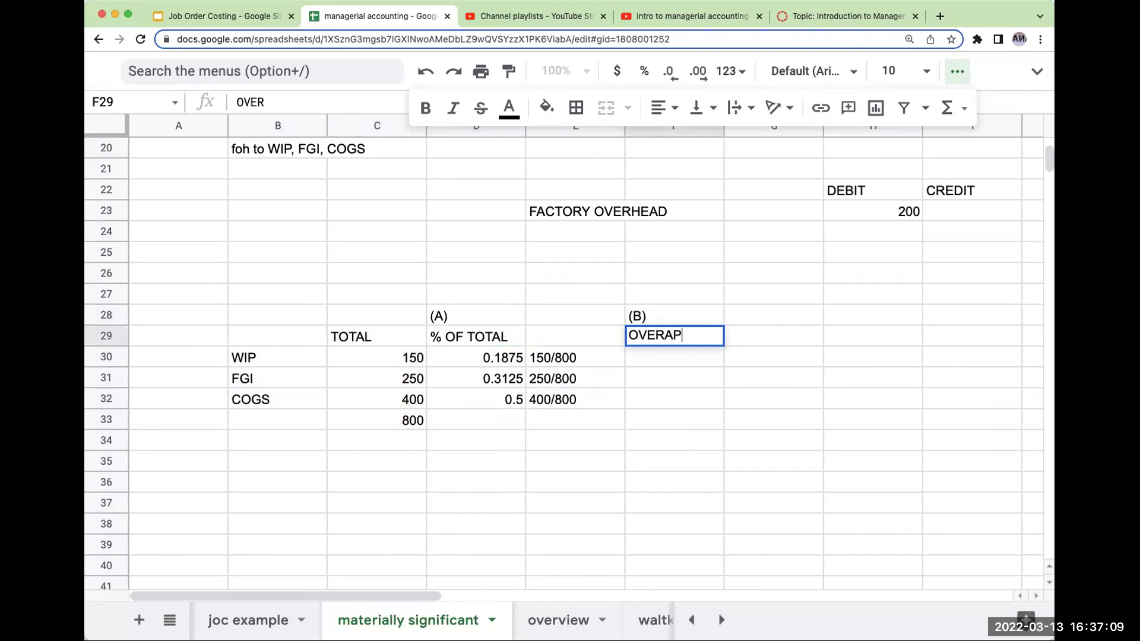
key(Return)
text(200)
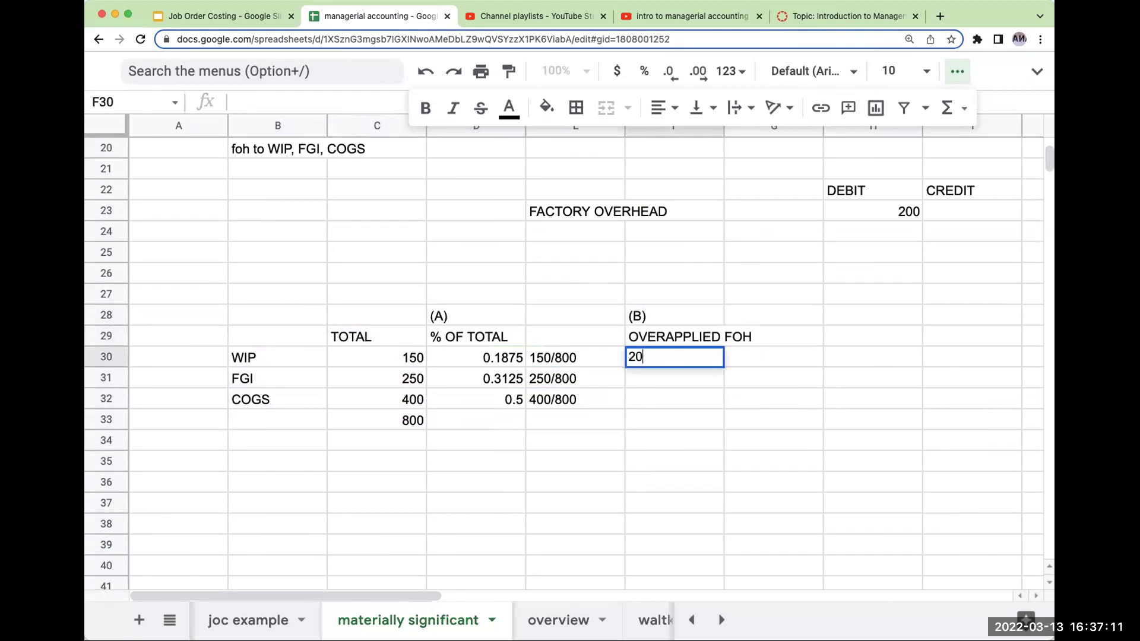
key(Return)
text(200)
key(Return)
text(200)
key(Right)
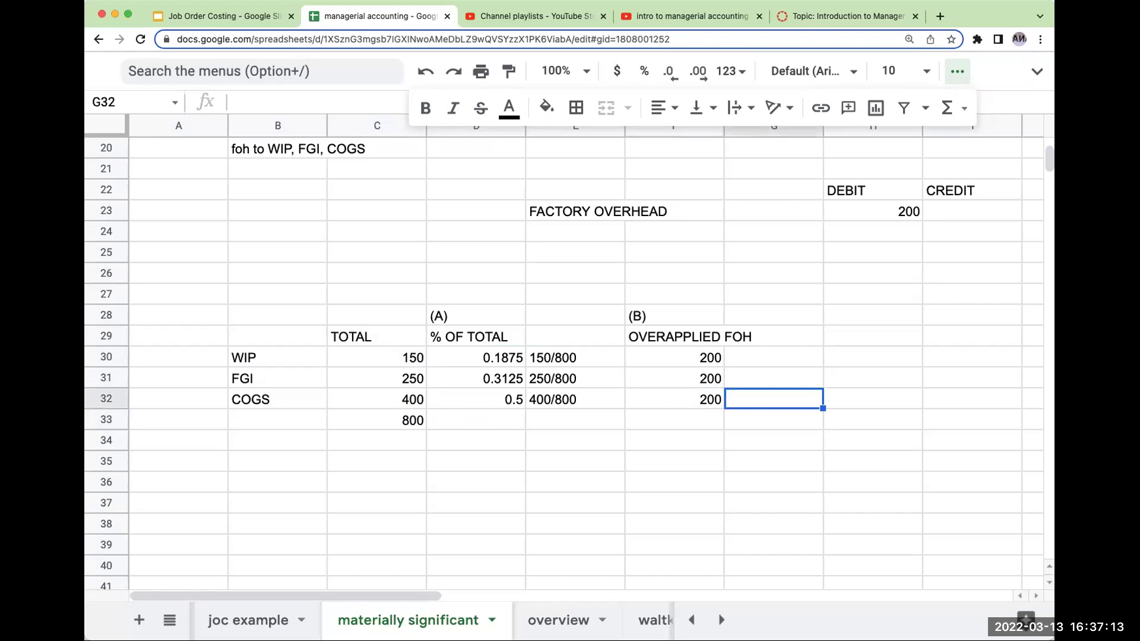
Add the (A) * (B) = (C) label and ALLOCATION heading, and right-align OVERAPPLIED FOH
key(Right)
key(Up)
key(Up)
key(Up)
key(Left)
key(Up)
text((A) )
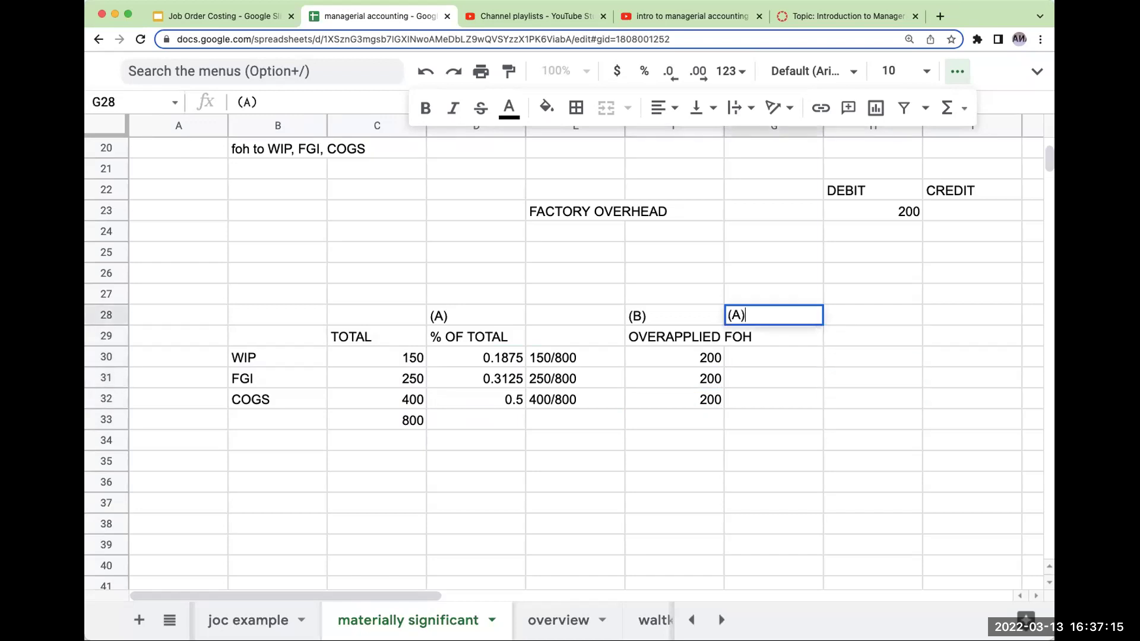
text(* (B)
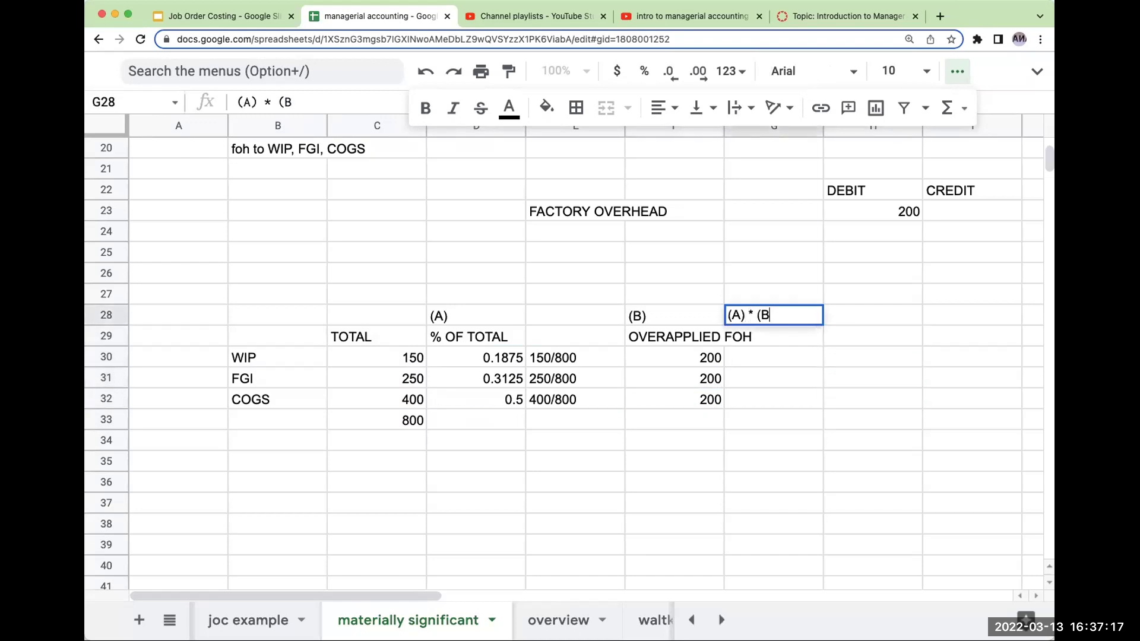
text() = (C))
key(Return)
text(ALLOCATION)
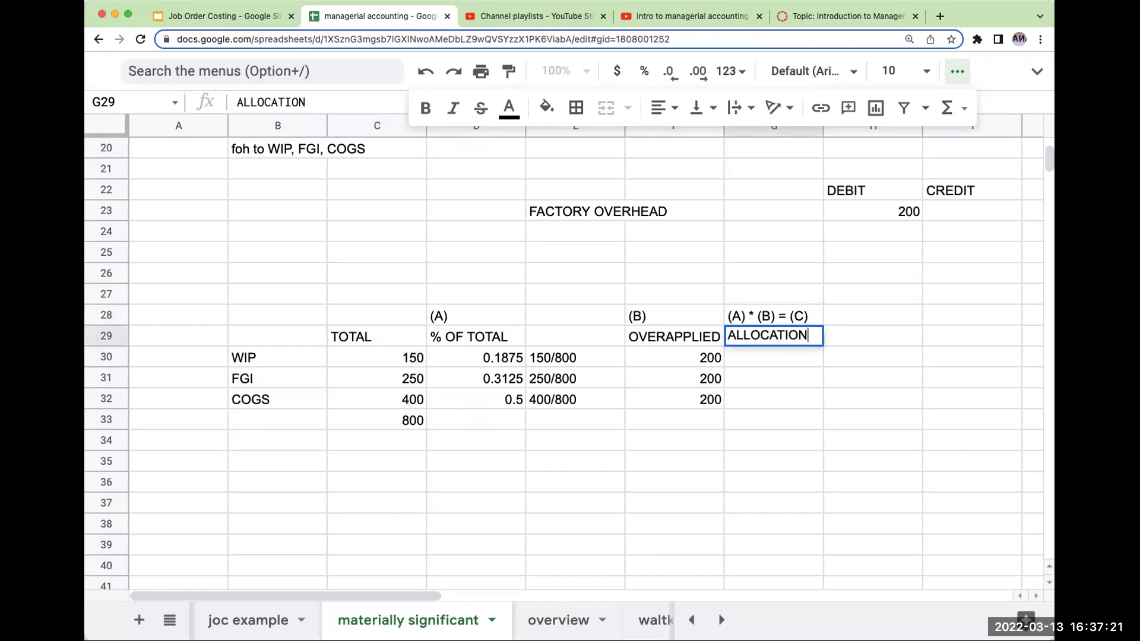
key(Return)
key(Up)
key(Left)
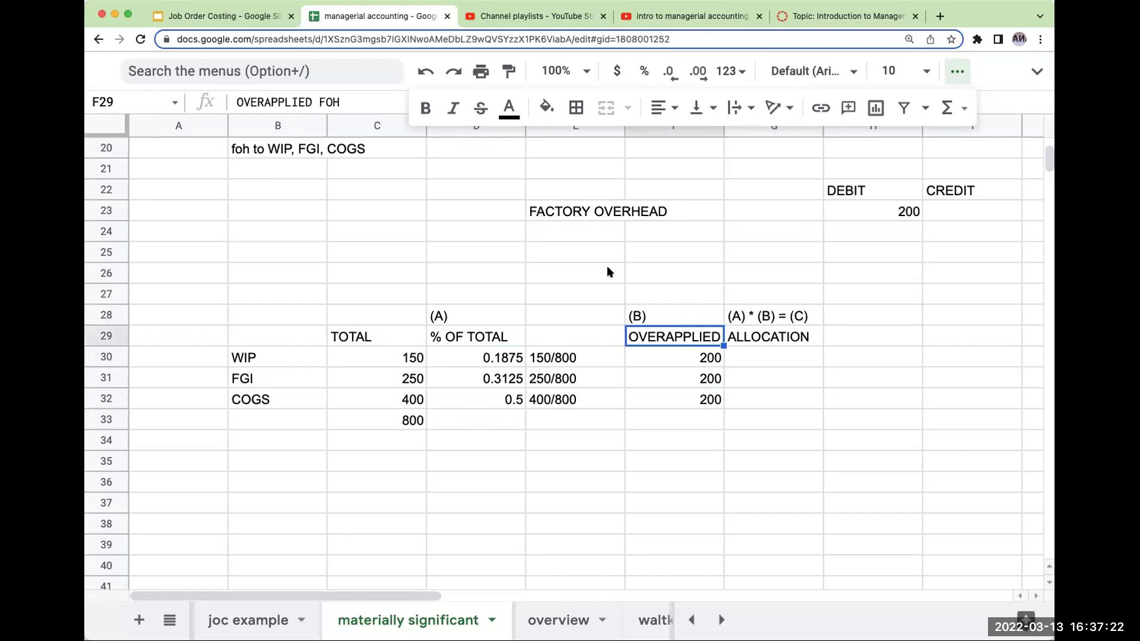
click(665, 108)
click(707, 147)
Multiply each share by 200 in G30:G32, allocating 37.5 to WIP, 62.5 to FGI, 100 to COGS
click(782, 365)
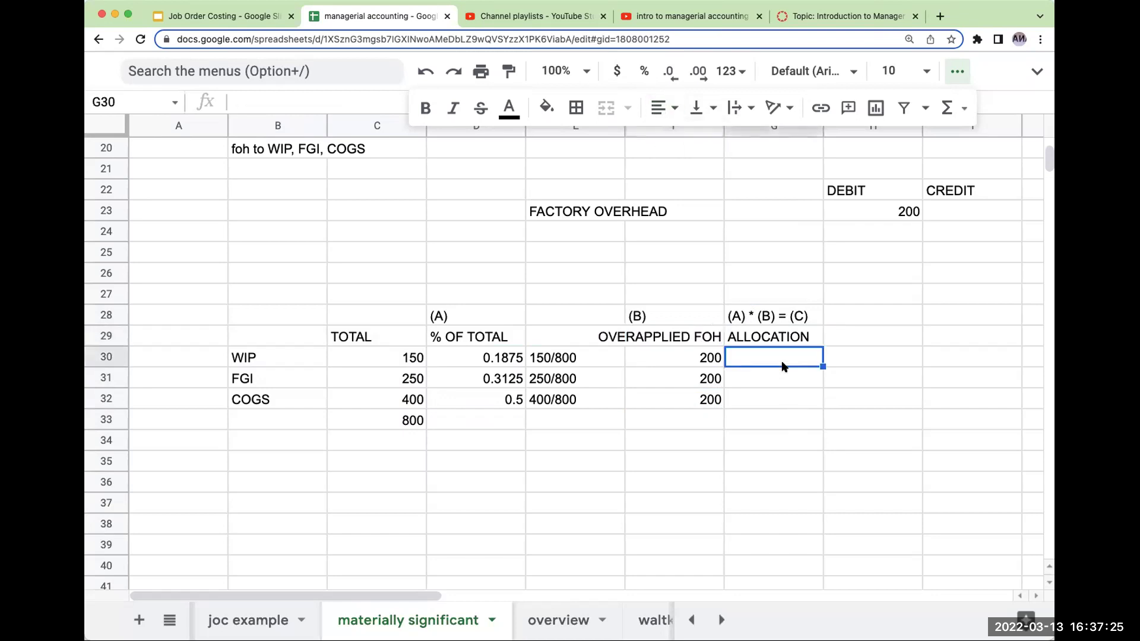
text(+)
key(Left)
key(Left)
key(Left)
text(*)
key(Left)
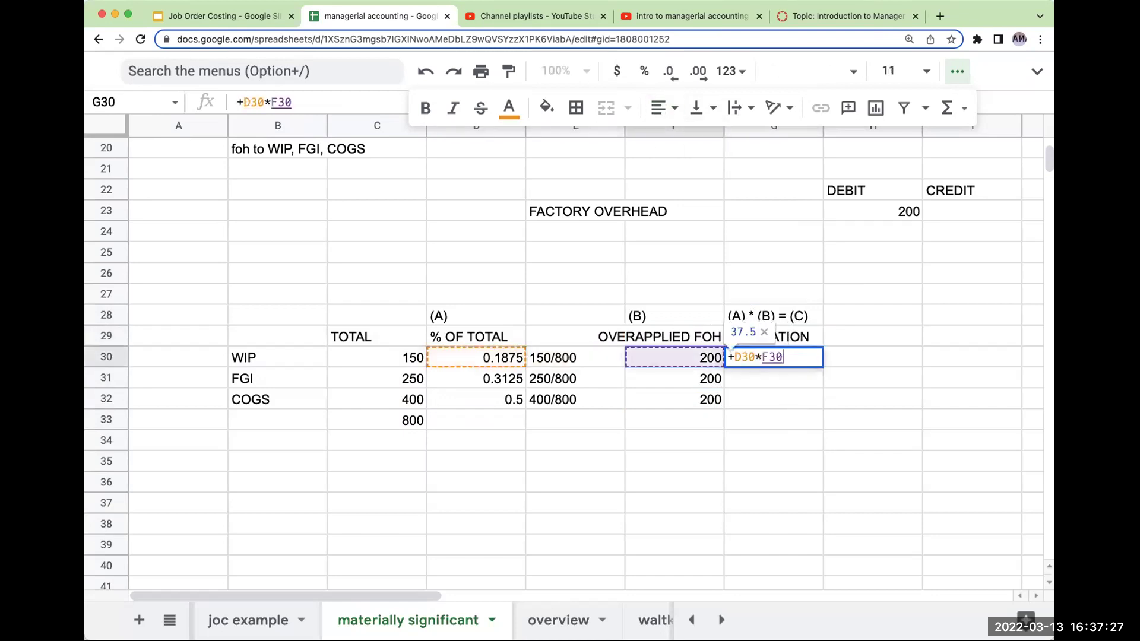
key(Return)
text(+)
key(Left)
key(Left)
key(Left)
text(*)
key(Left)
key(Return)
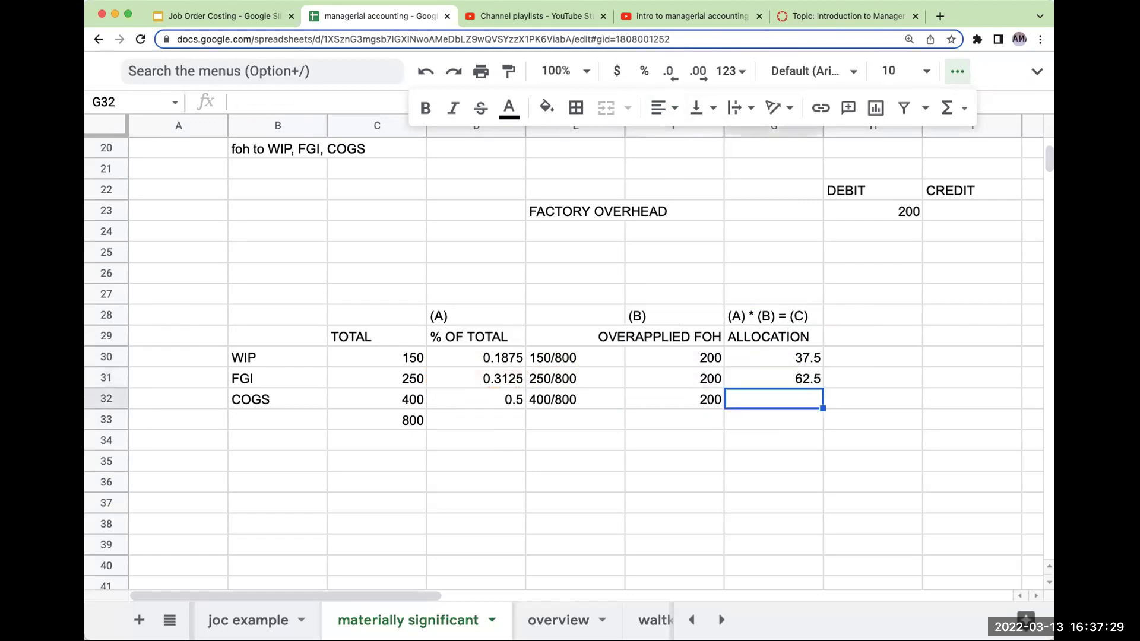
text(+)
key(Left)
key(Left)
key(Left)
text(*)
Total the allocations in G33 with =SUM(G30:G32), giving 200
key(Left)
key(Return)
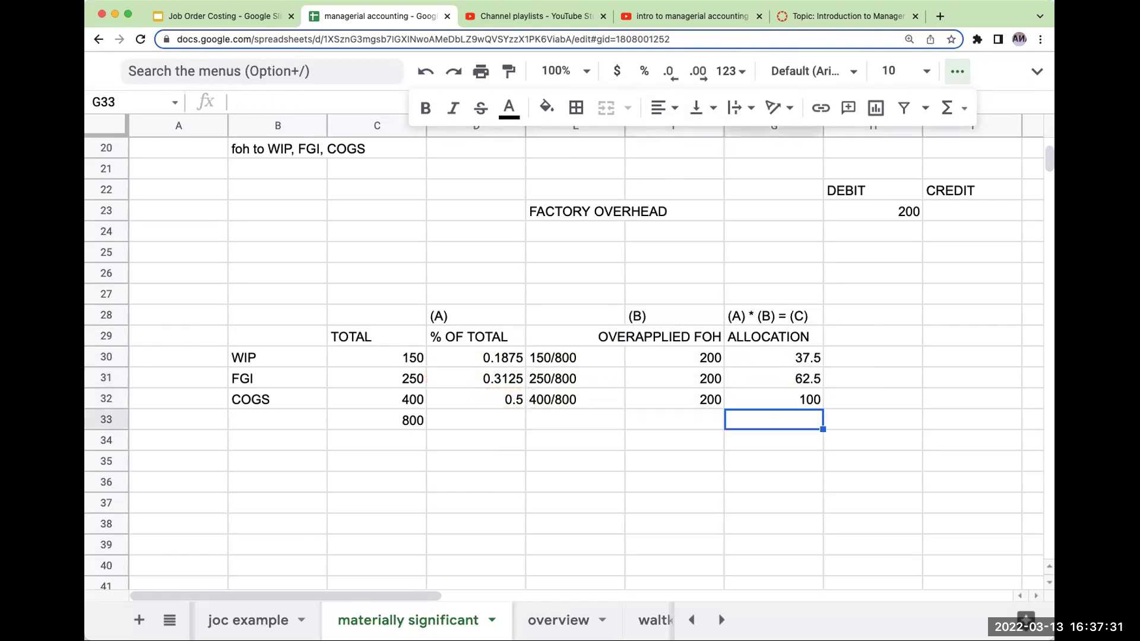
click(872, 419)
key(Left)
text(=sum()
key(Up)
key(shift+Up)
key(shift+Up)
key(Return)
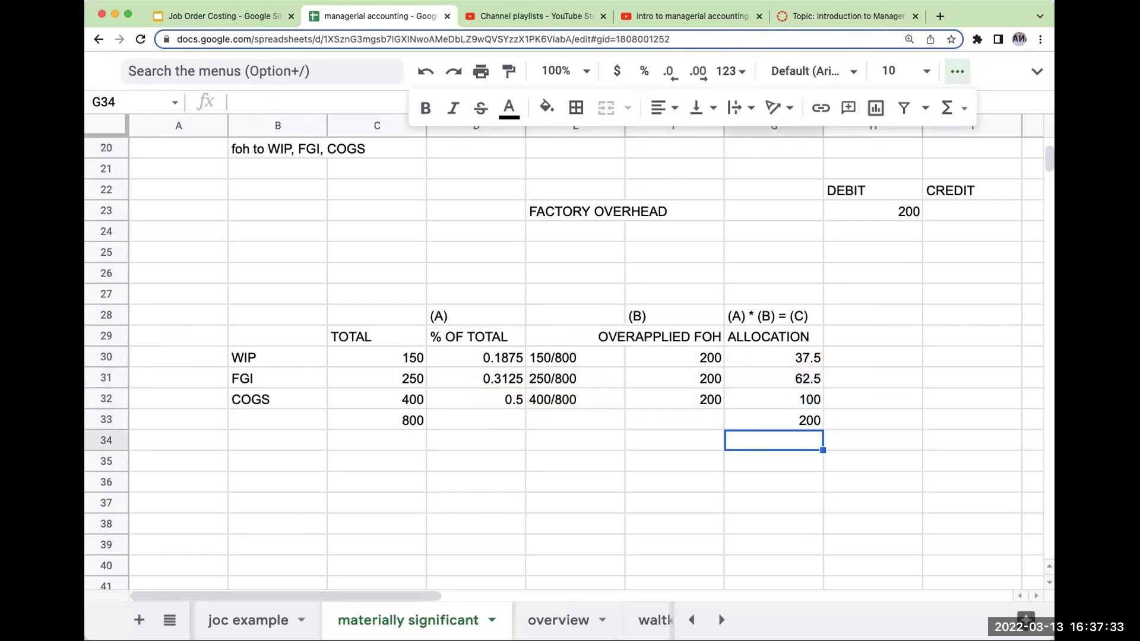
List WIP, FGI and COGS as the credited accounts under FACTORY OVERHEAD in F24:F26
click(667, 231)
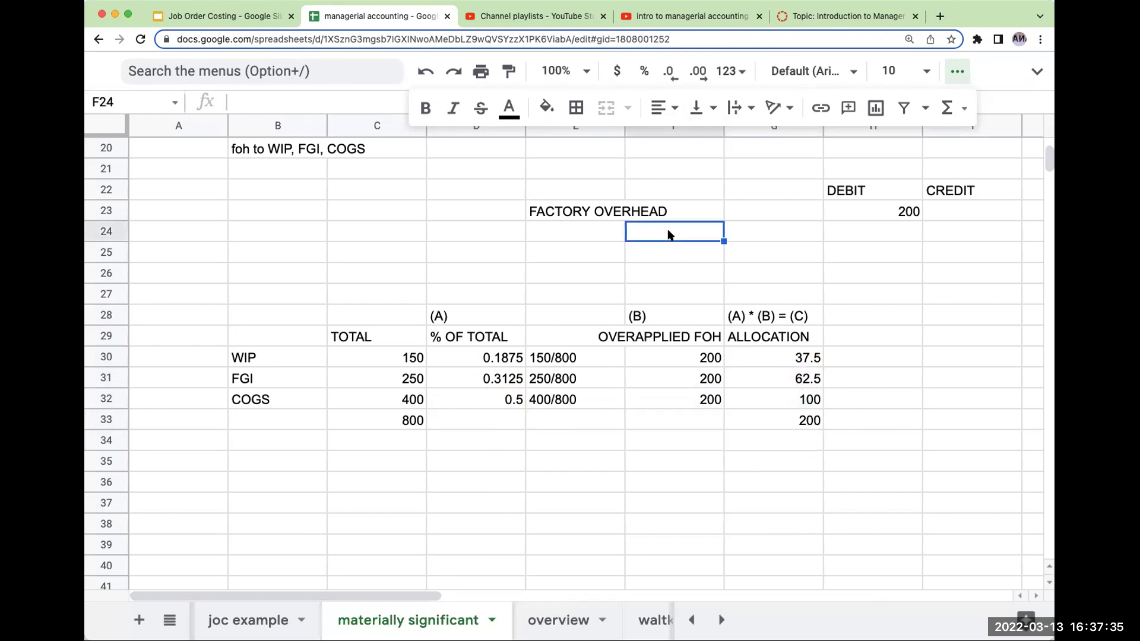
text(WIP)
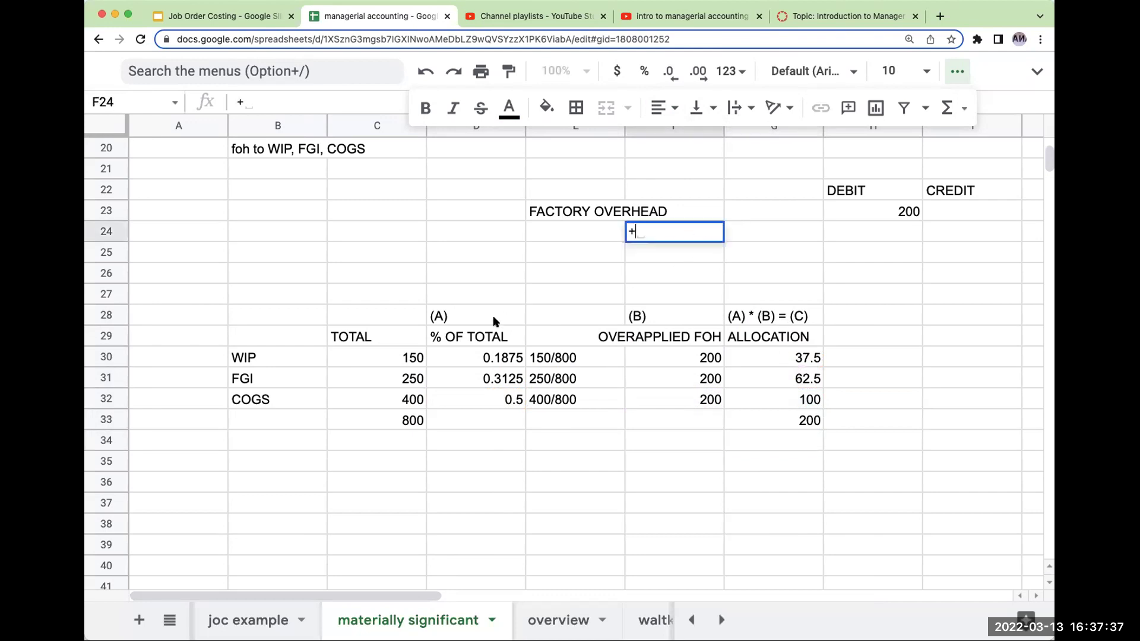
key(Return)
text(+)
click(276, 371)
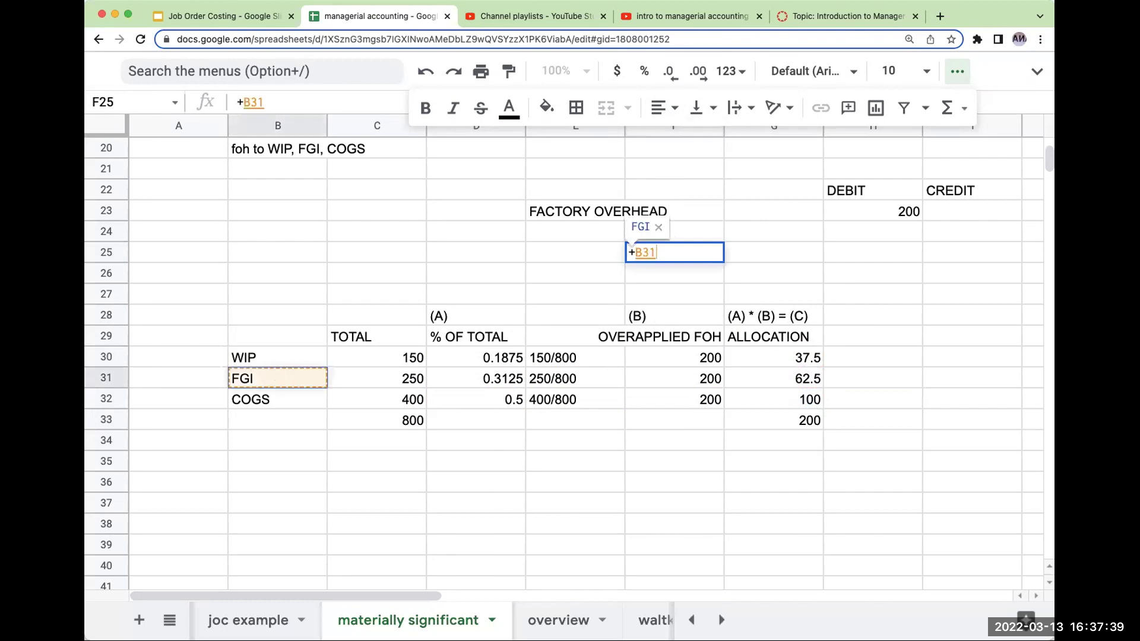
key(Return)
text(+)
click(273, 396)
key(Return)
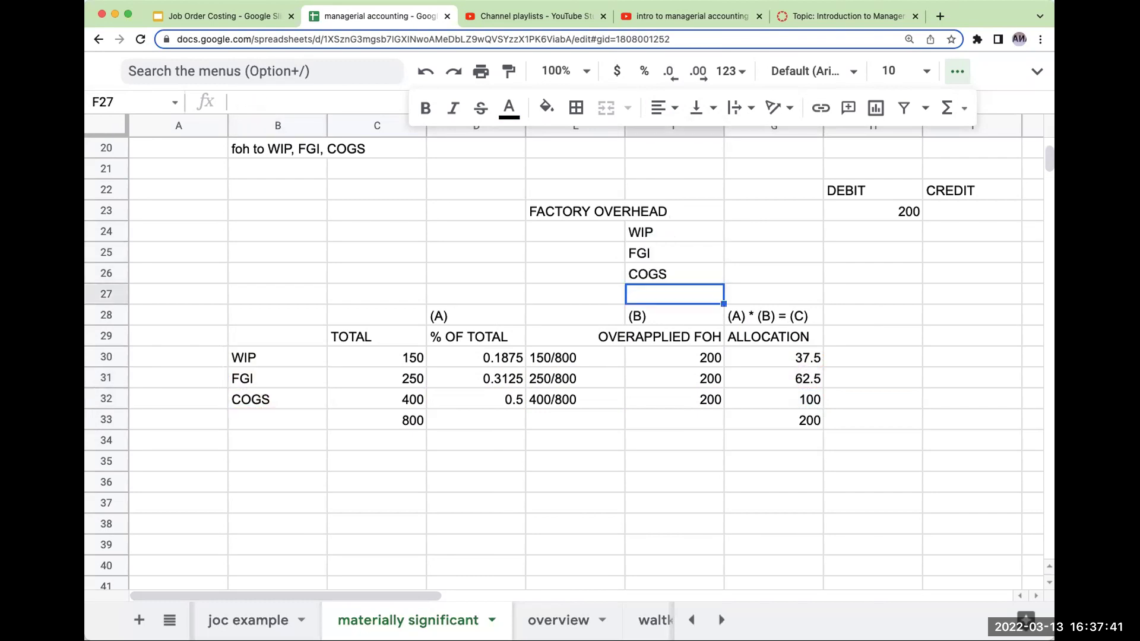
Move the allocation table B28:G33 four rows lower, to start at B32
click(277, 315)
drag(652, 371, 781, 416)
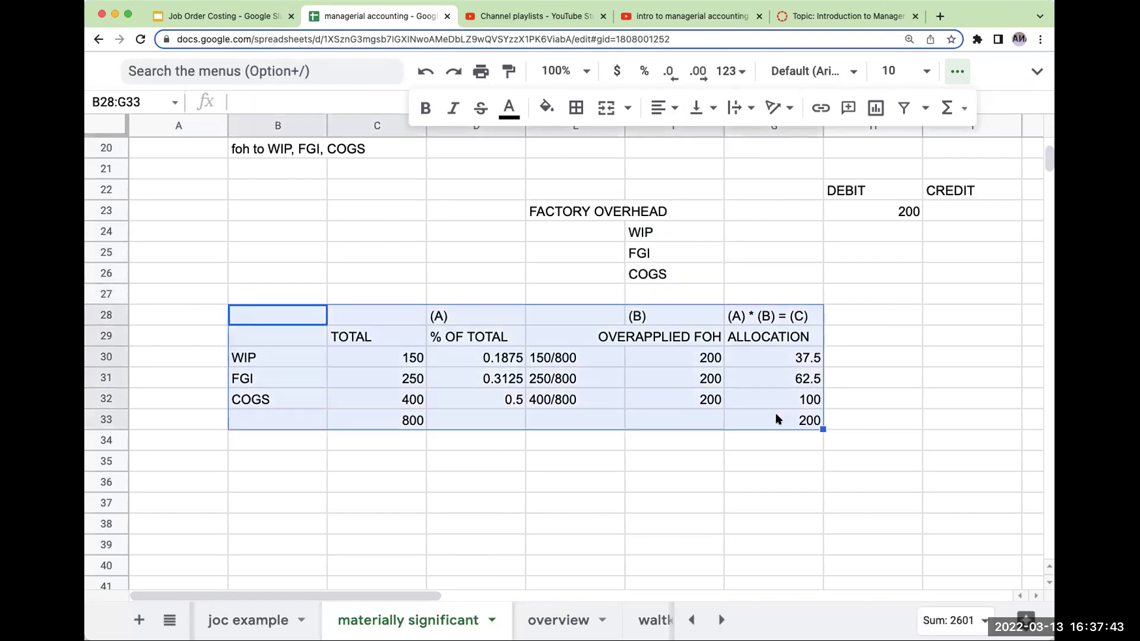
key(super+c)
click(286, 404)
key(super+v)
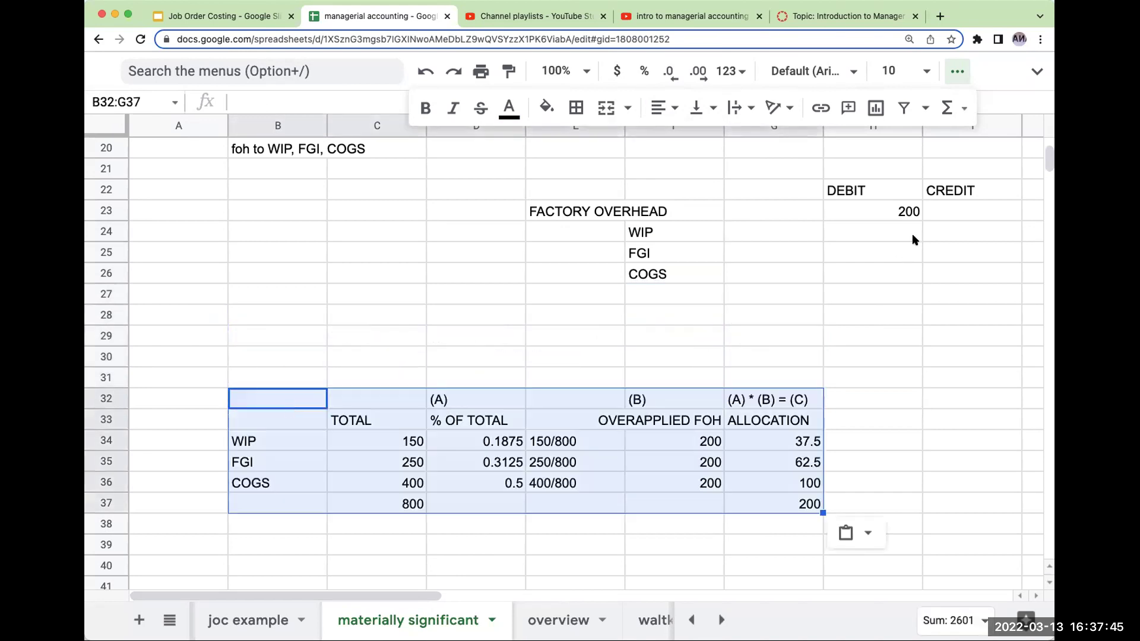
Link the credits in I24:I26 to the allocations: WIP 37.5, FGI 62.5, COGS 100
click(944, 229)
text(+)
click(798, 444)
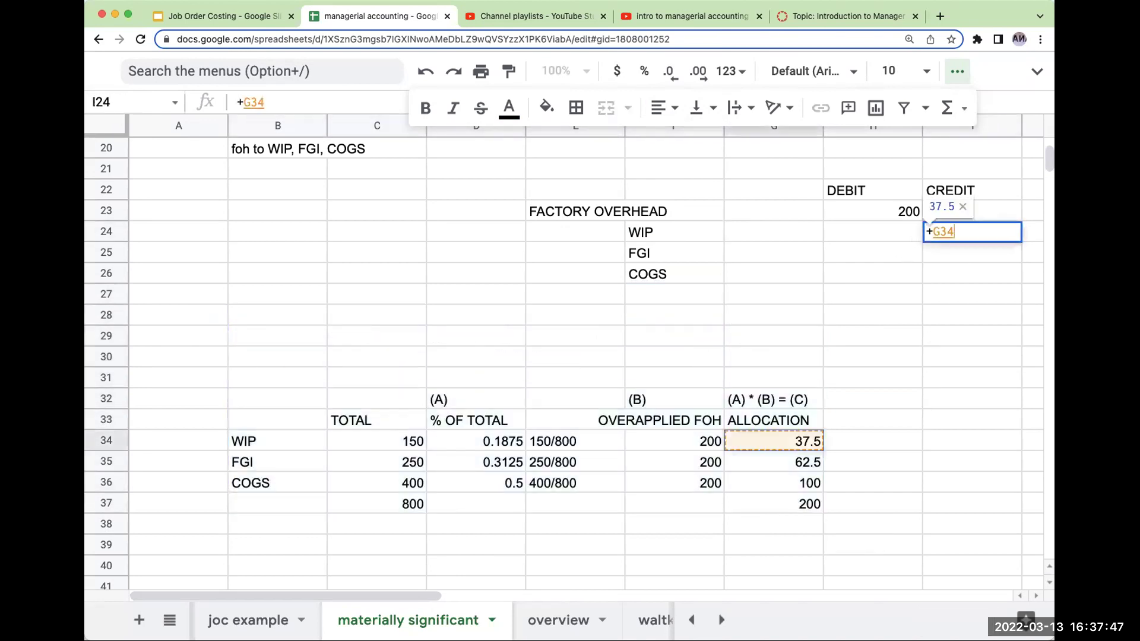
key(Return)
text(+)
click(798, 457)
key(Return)
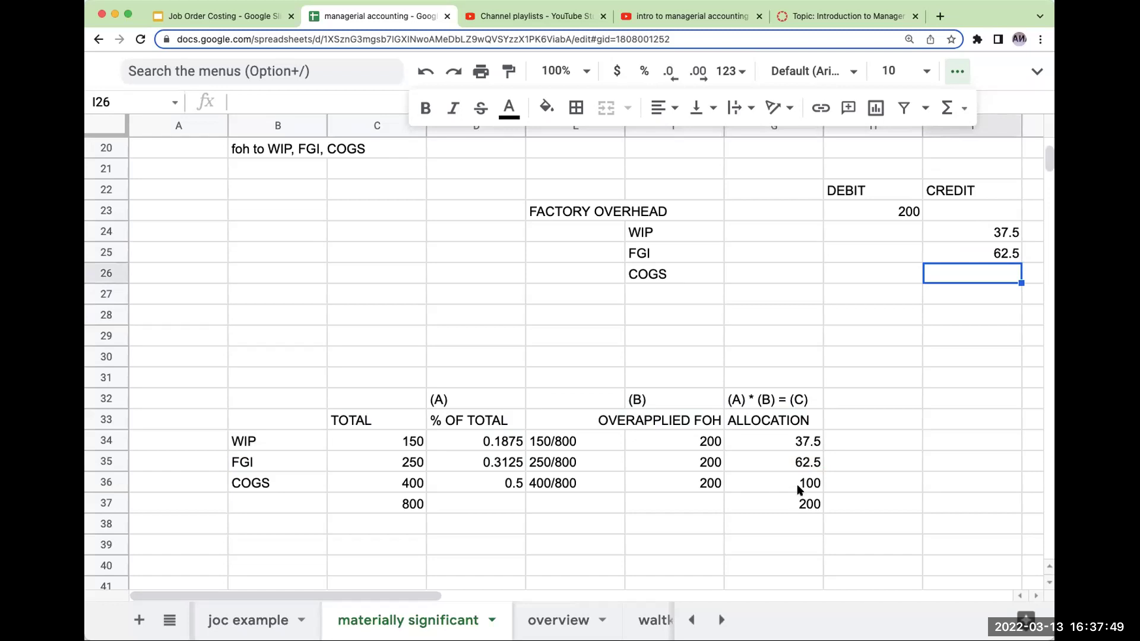
text(+)
click(799, 487)
key(Return)
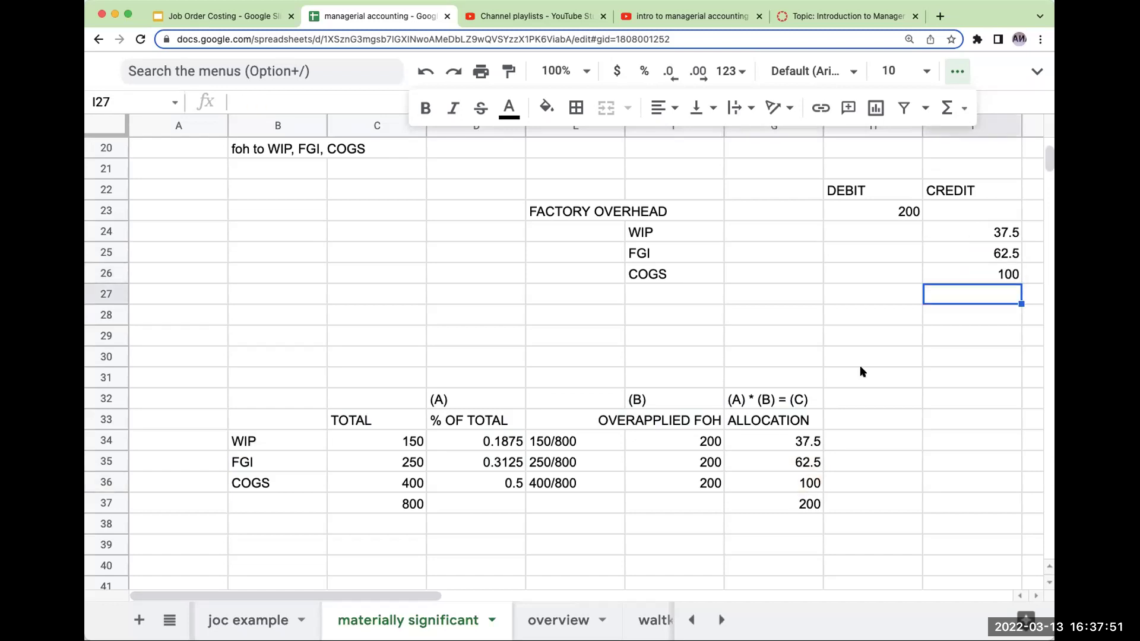
click(604, 294)
click(490, 219)
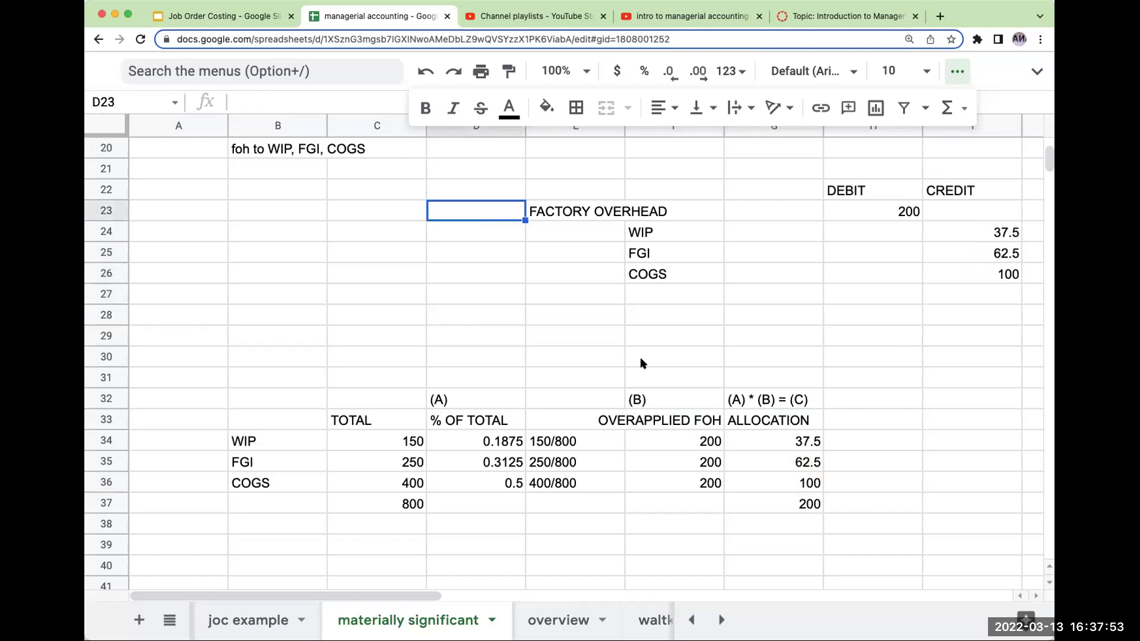
Date the journal entry 6/30/24 in D23
scroll(627, 363, up, 3)
scroll(627, 363, up, 5)
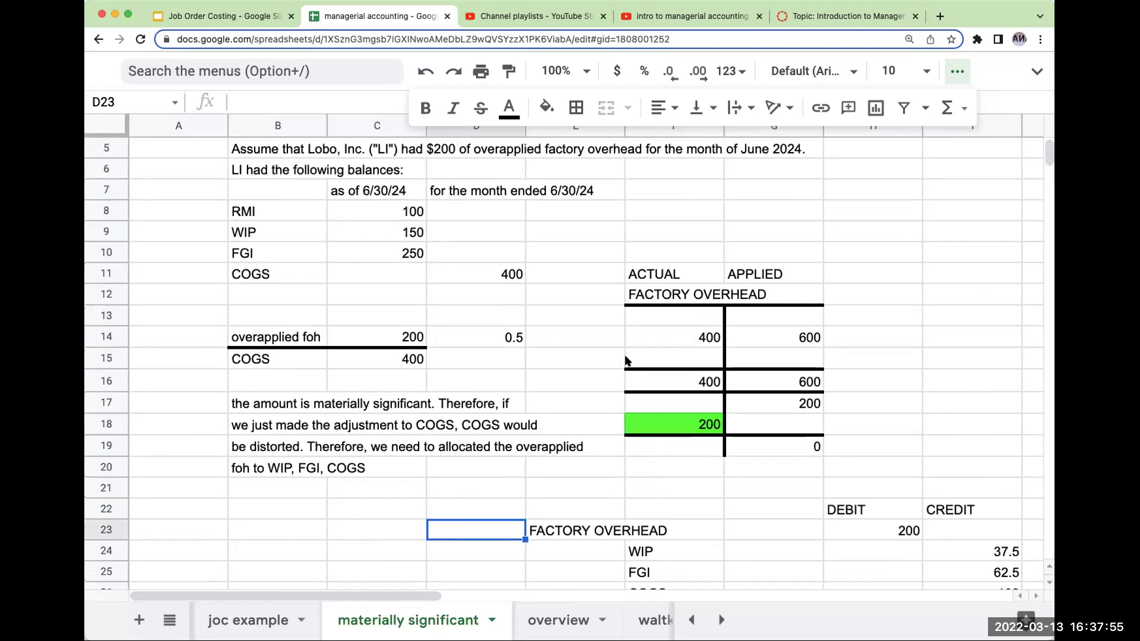
scroll(627, 361, down, 3)
scroll(466, 432, down, 10)
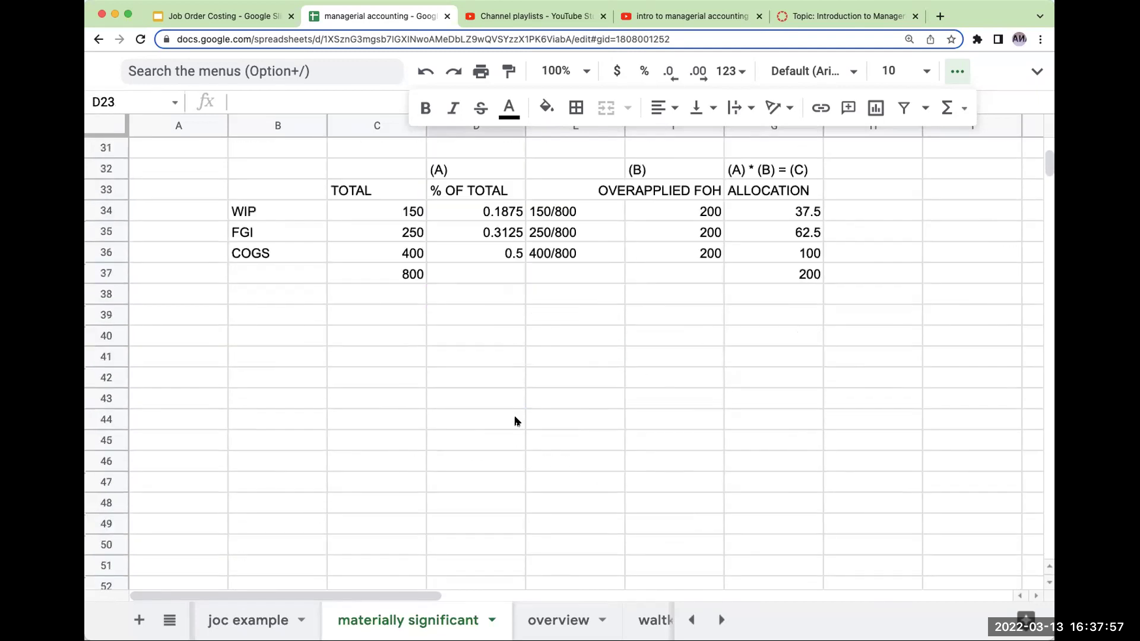
scroll(568, 377, up, 5)
text(6/30/24)
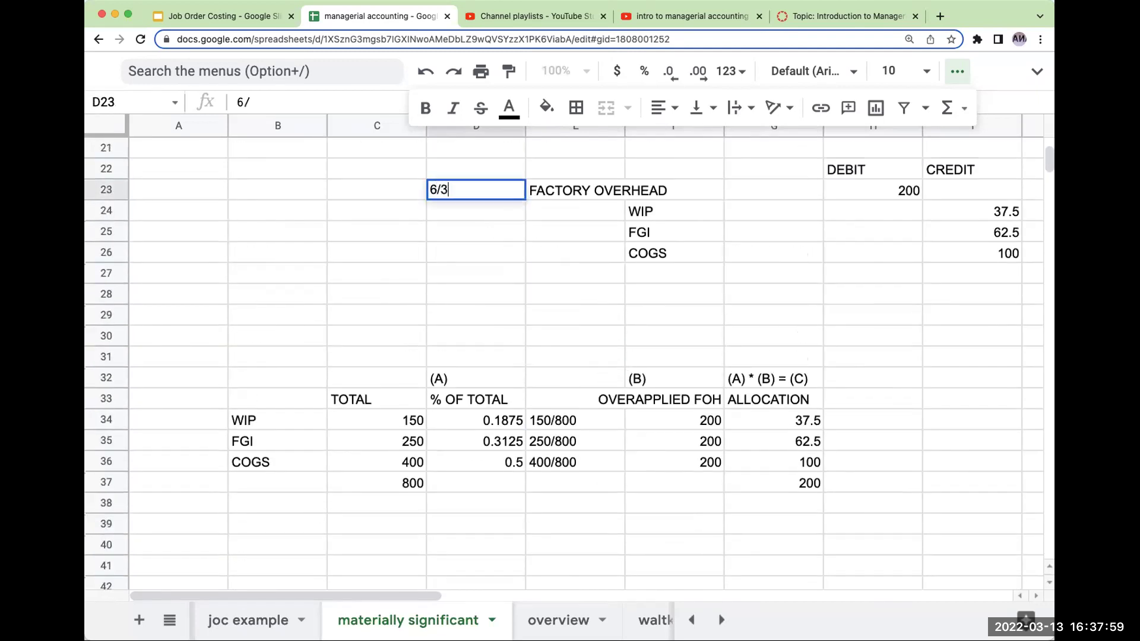
key(Tab)
Write the explanation 'TO ADJUST FOR OVERAPPLIED FACTORY OVERHEAD' in E27
key(Down)
key(Down)
key(Down)
key(Down)
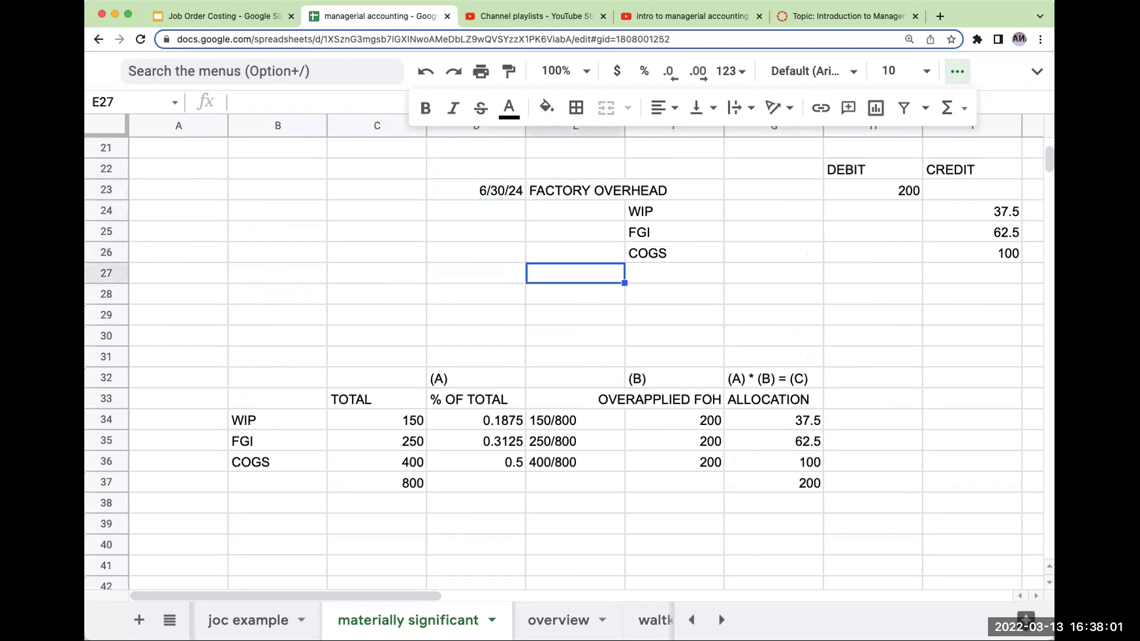
text(TO ADJUST FO OVERH)
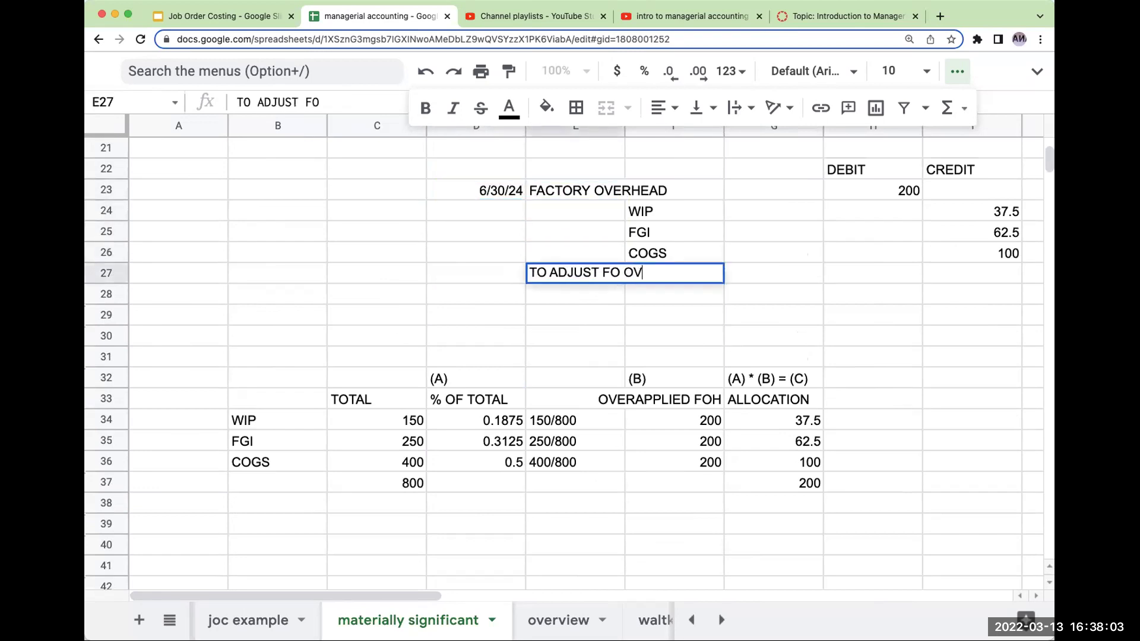
key(BackSpace)
key(BackSpace)
key(BackSpace)
key(BackSpace)
key(BackSpace)
key(BackSpace)
text(R )
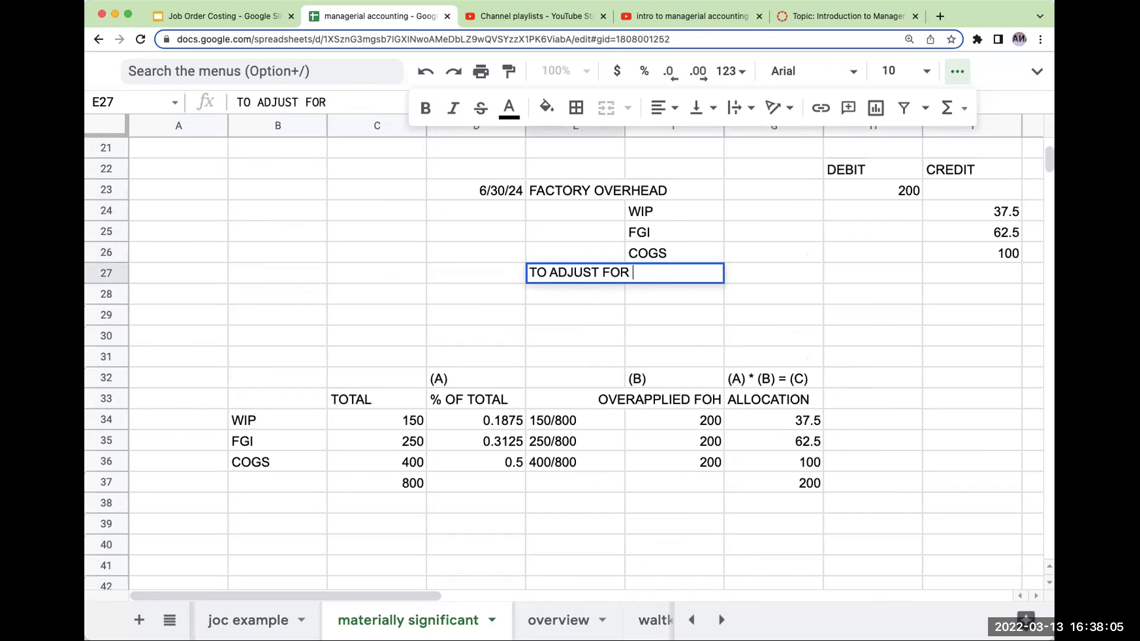
text(OVERAPPLIE)
key(BackSpace)
key(BackSpace)
key(BackSpace)
key(BackSpace)
key(BackSpace)
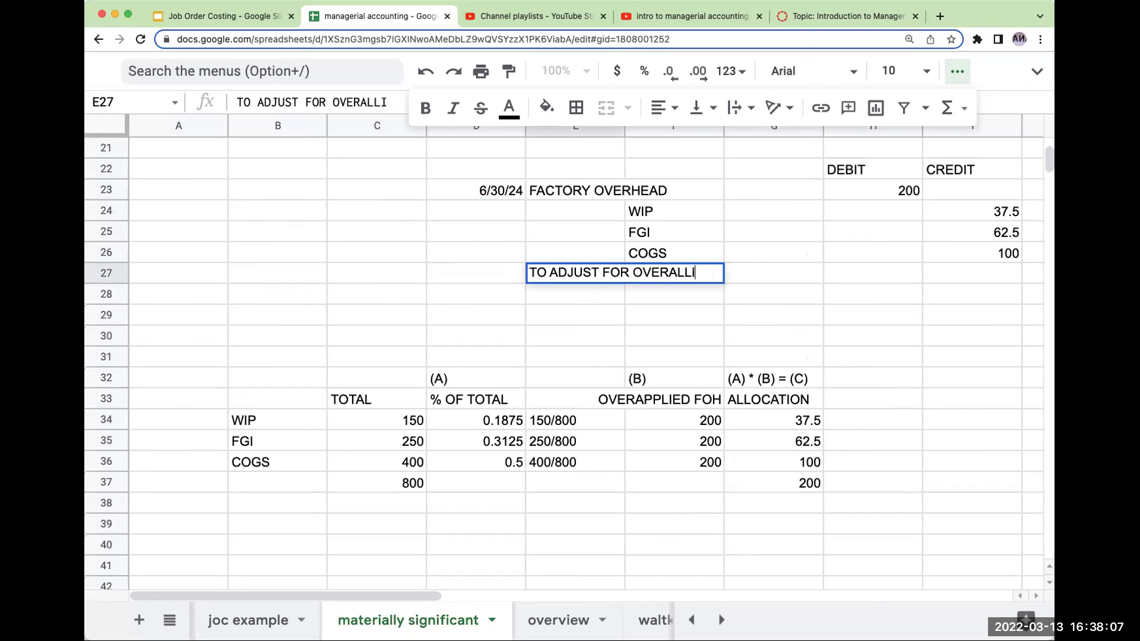
text(PPLIED F)
text(ACOT)
key(BackSpace)
key(BackSpace)
key(BackSpace)
text(CTOR)
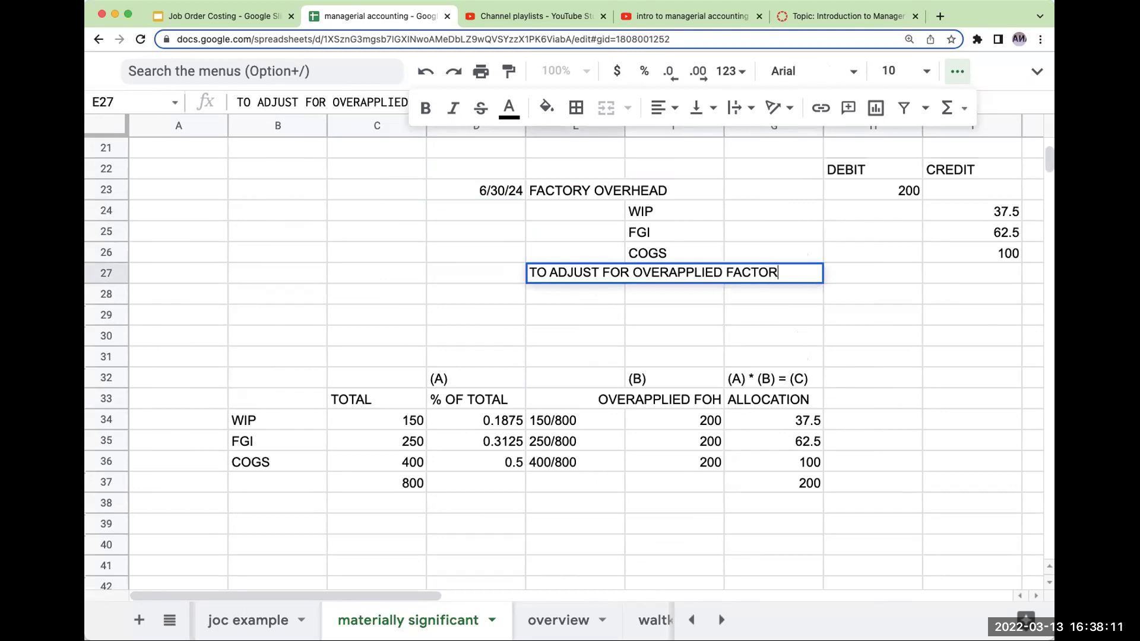
text(Y OVERHEAD)
key(Return)
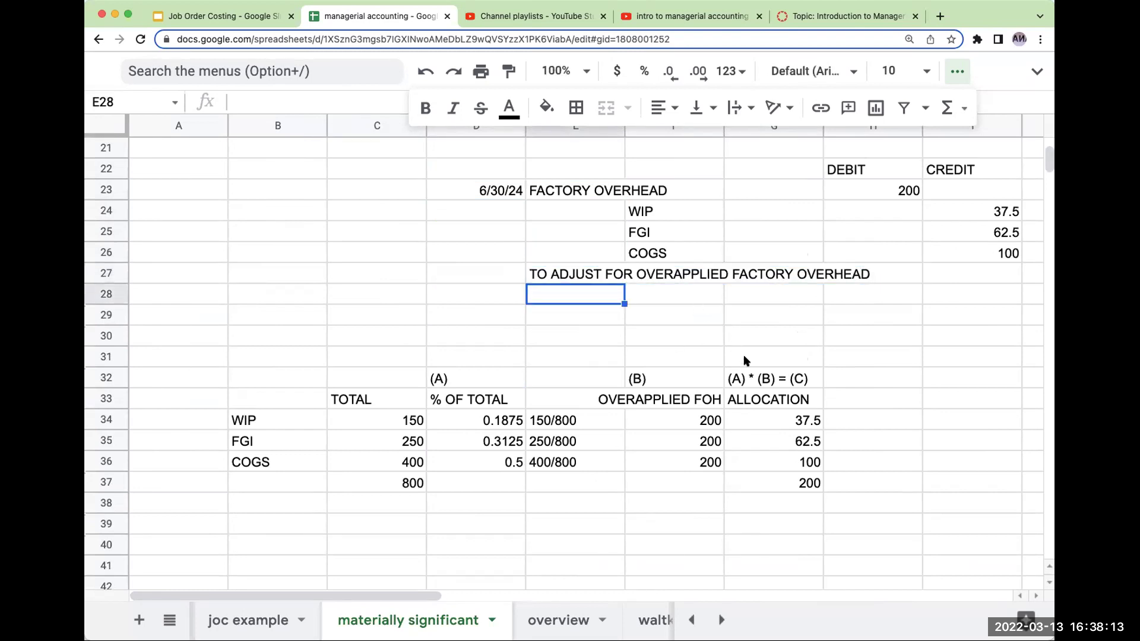
scroll(715, 303, up, 5)
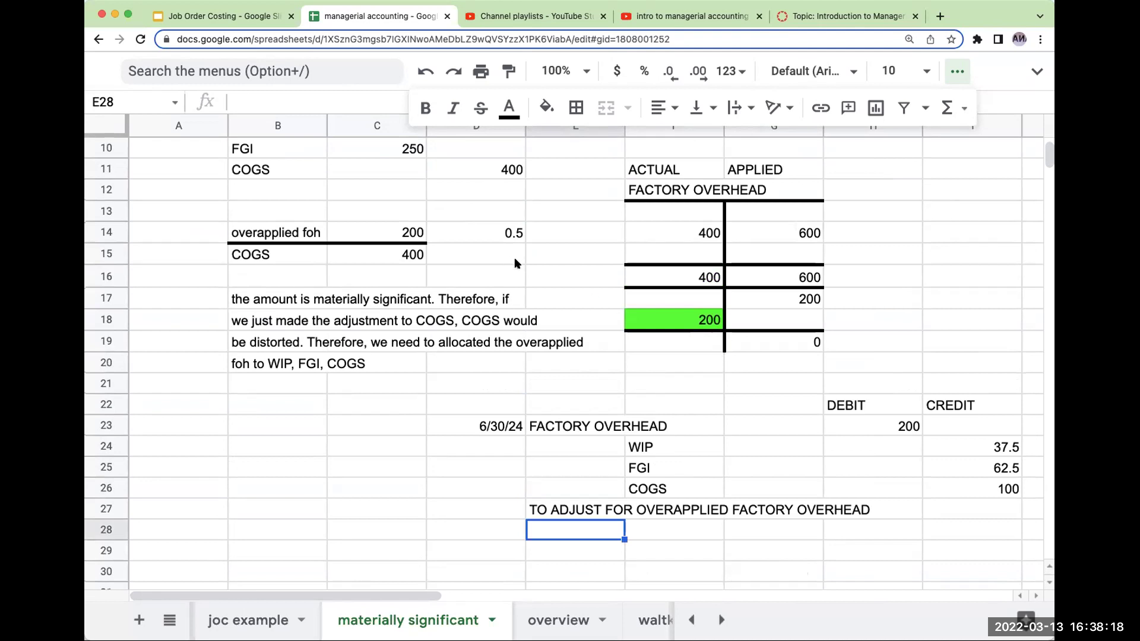
click(407, 227)
click(406, 254)
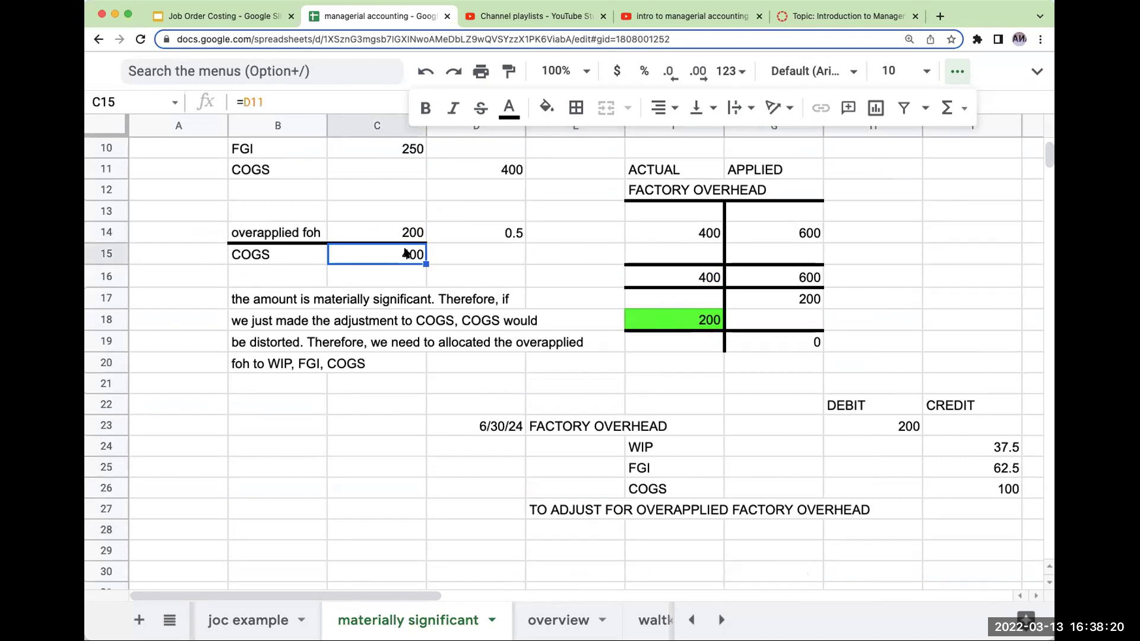
scroll(405, 257, up, 1)
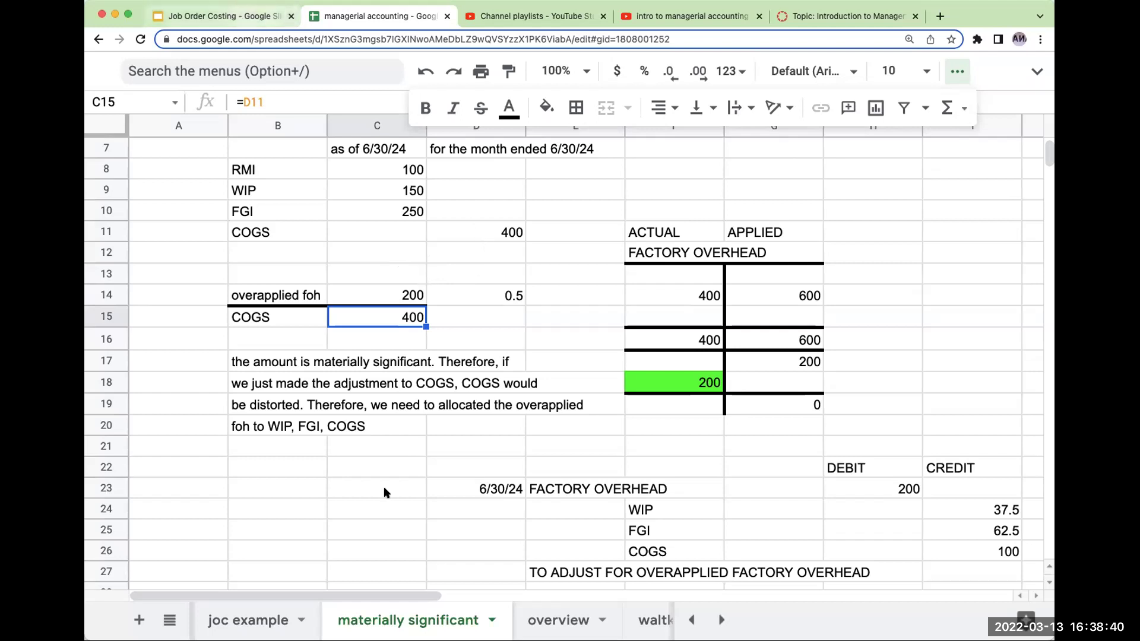
Start the slideshow from slide 27, the Thank you slide of the Job Order Costing deck
key(ctrl+shift+Tab)
scroll(229, 451, down, 2)
key(Down)
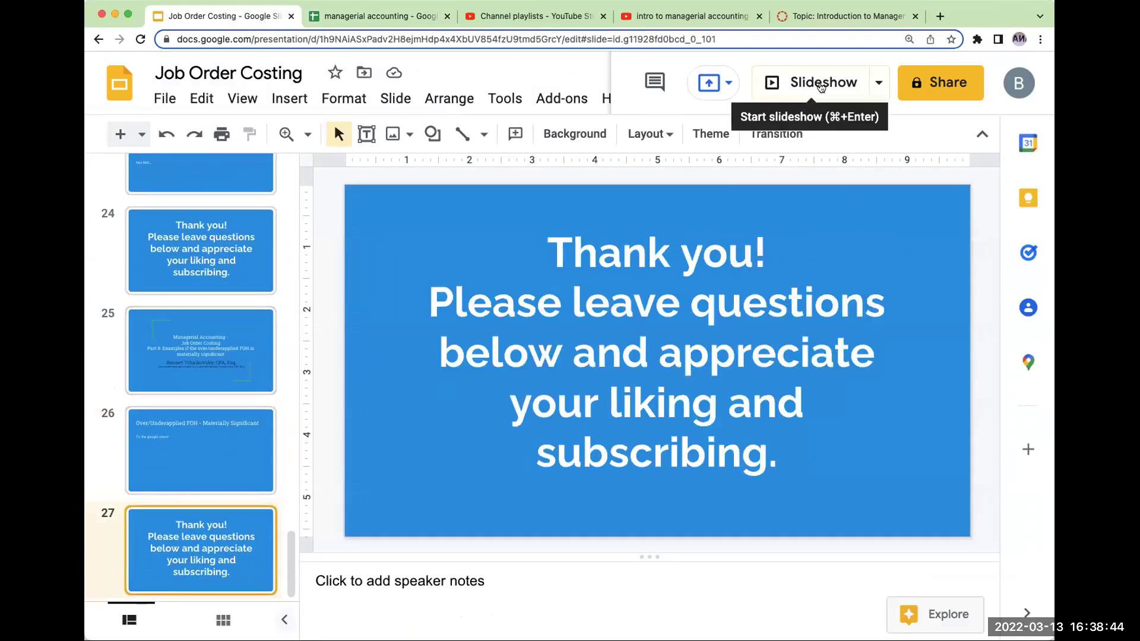
click(821, 87)
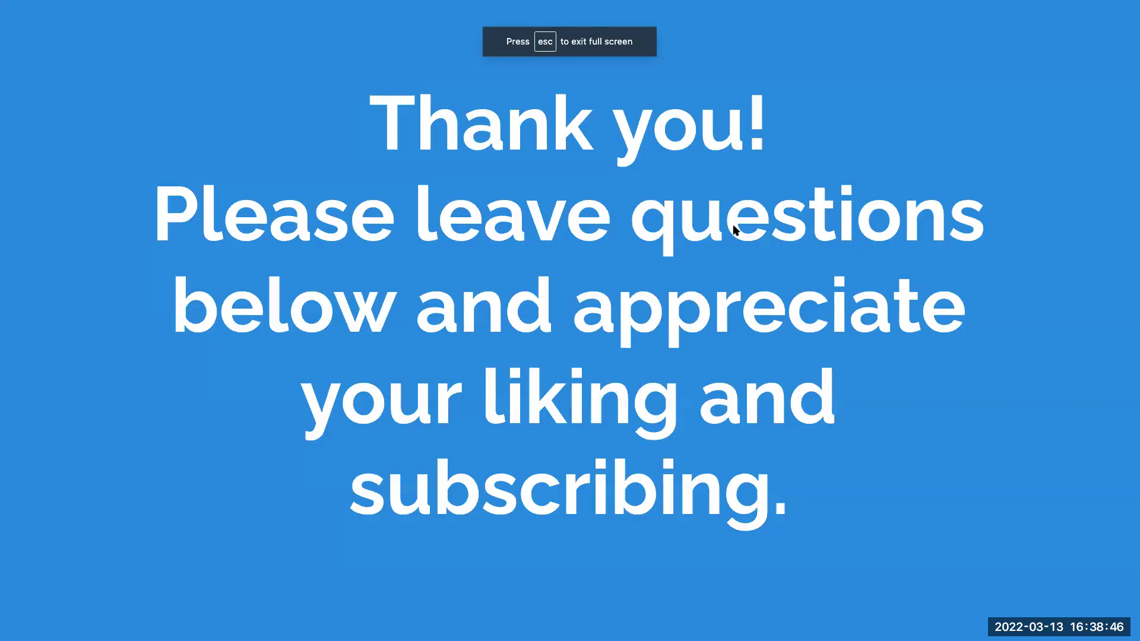